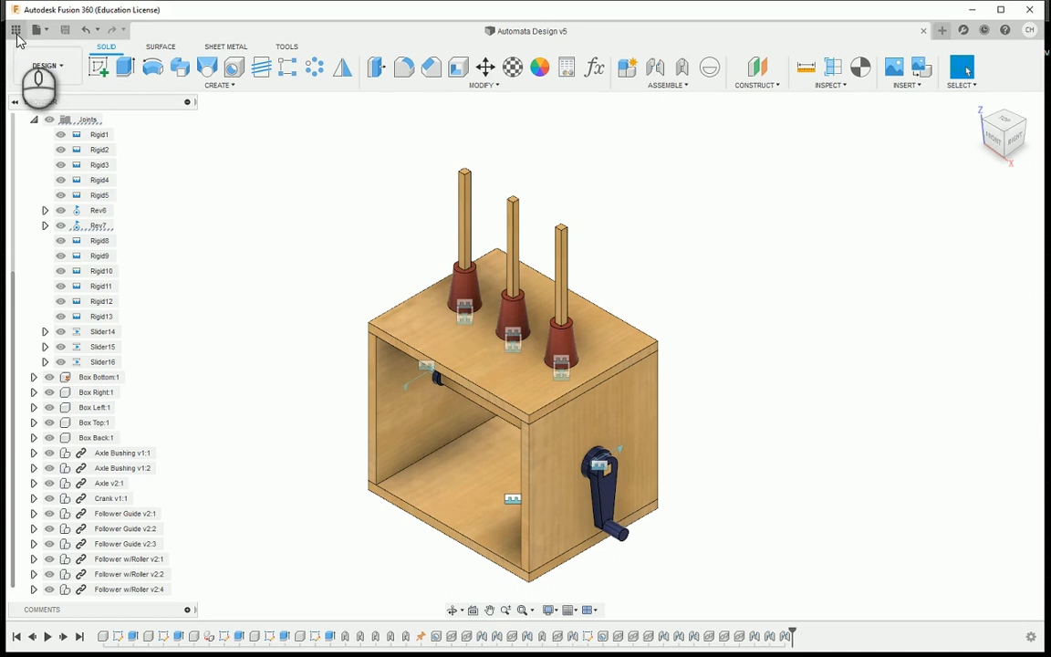
- Open the Snail Cam design from the Activity 4.1.2 Cams Make World Go Round project folder
{"action": "left_click", "coordinate": [16, 30]}
{"action": "left_click", "coordinate": [40, 110]}
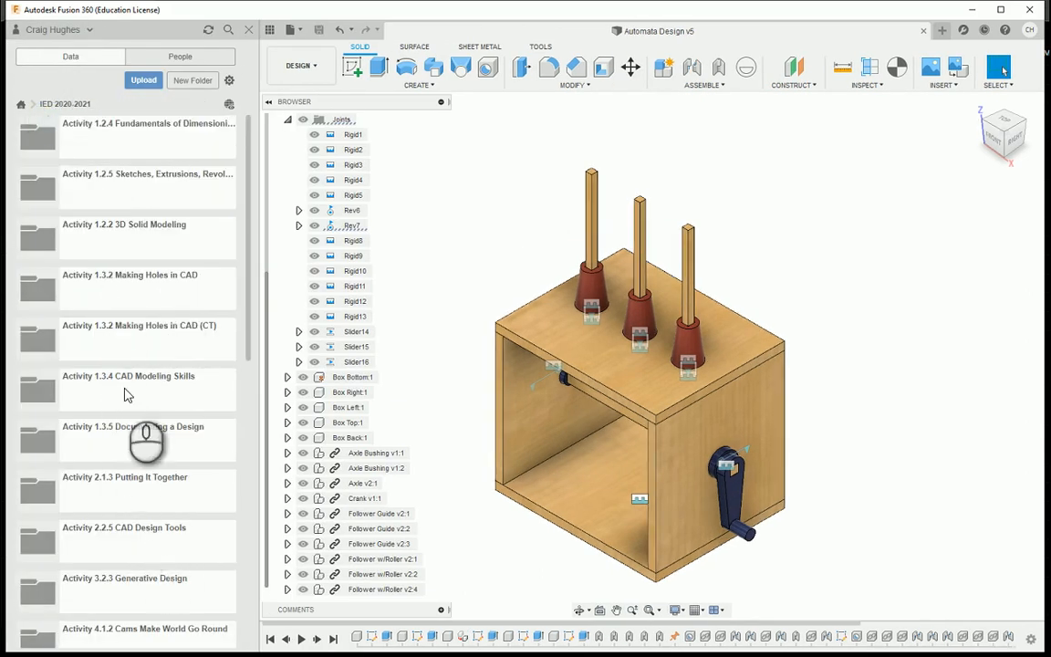
{"action": "scroll", "coordinate": [146, 438], "scroll_direction": "down", "scroll_amount": 5}
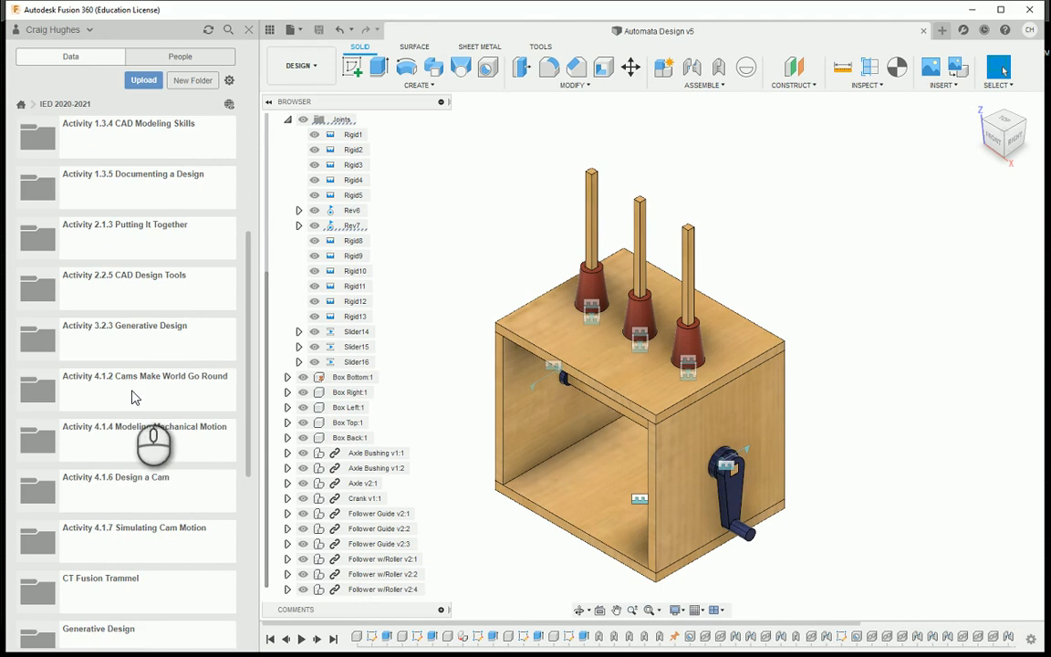
{"action": "double_click", "coordinate": [133, 396]}
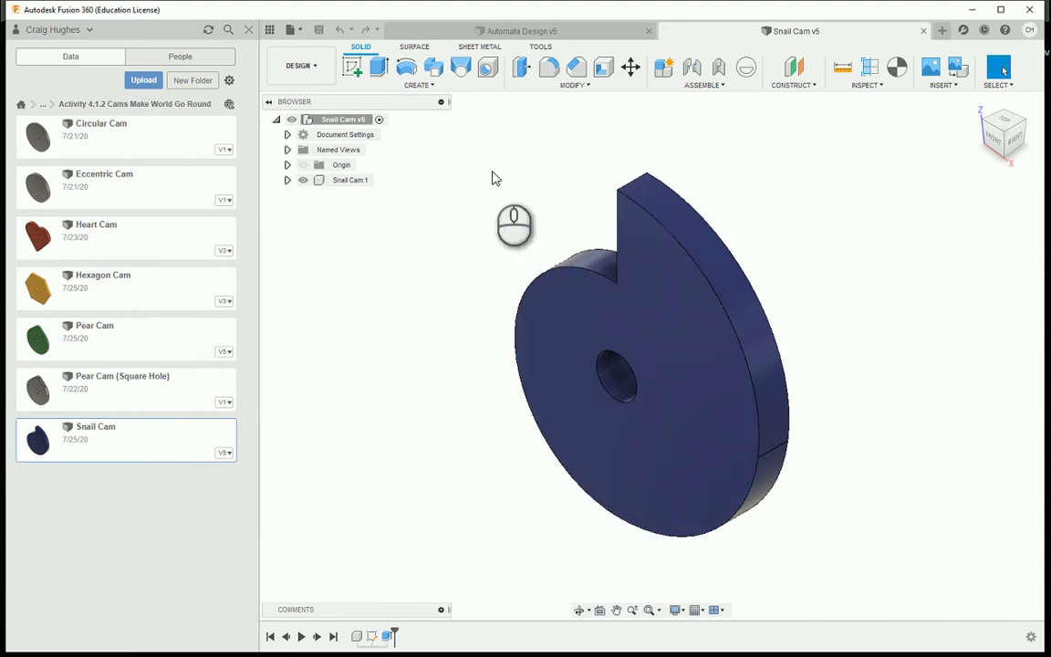
- Save a copy of the cam as "Snail Cam w/Square Hole" in the IED 2020-2021 folder Project 4.2.5 Automata Design Challenge
{"action": "left_click", "coordinate": [301, 32]}
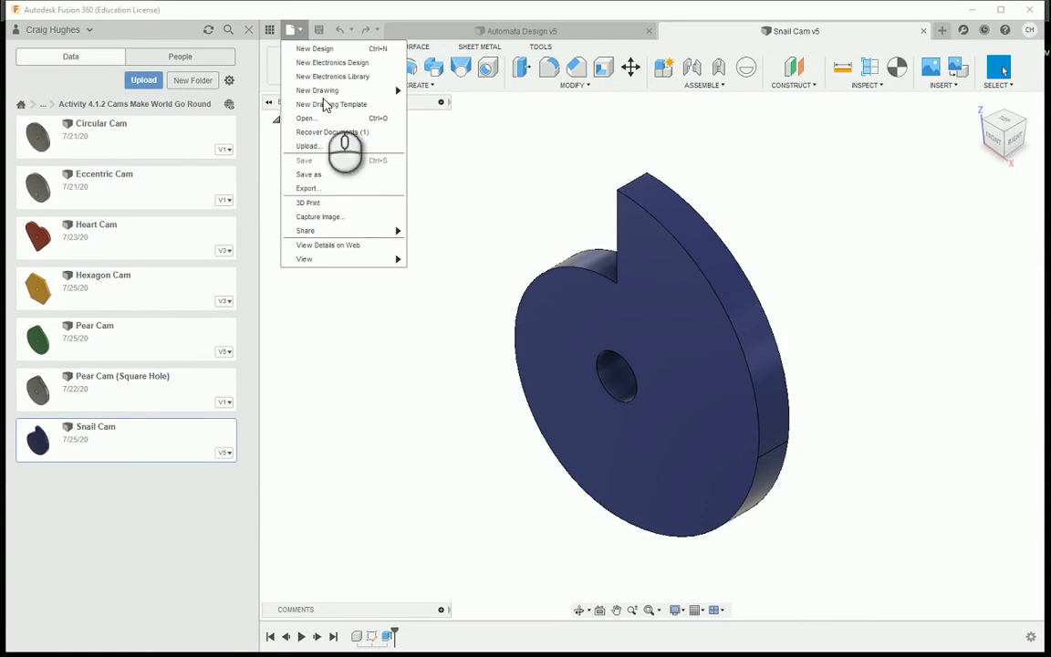
{"action": "left_click", "coordinate": [345, 177]}
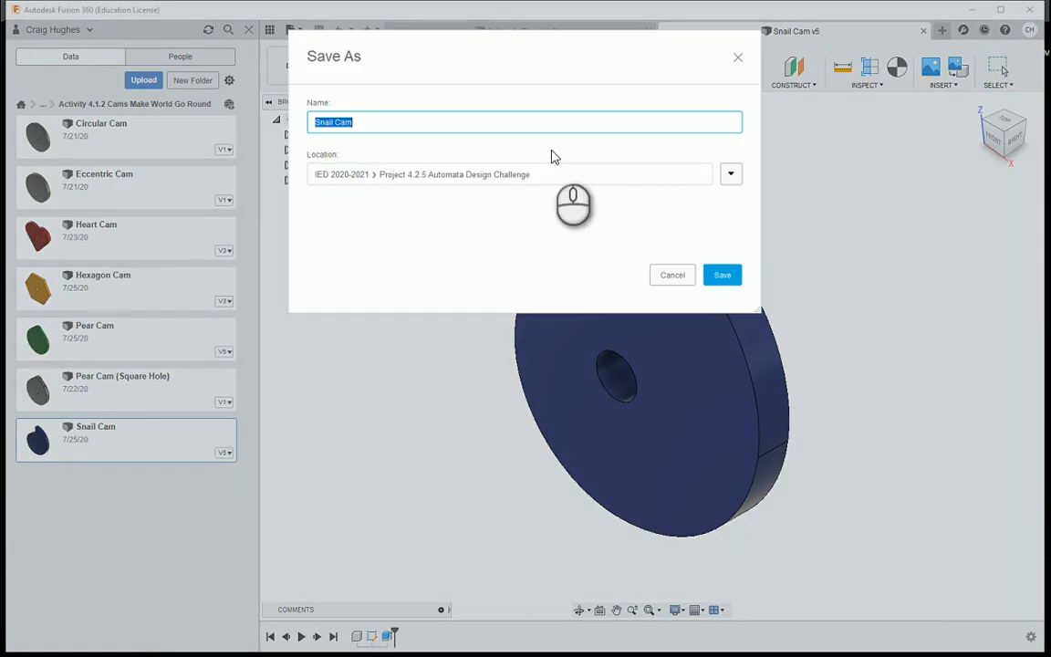
{"action": "left_click", "coordinate": [730, 175]}
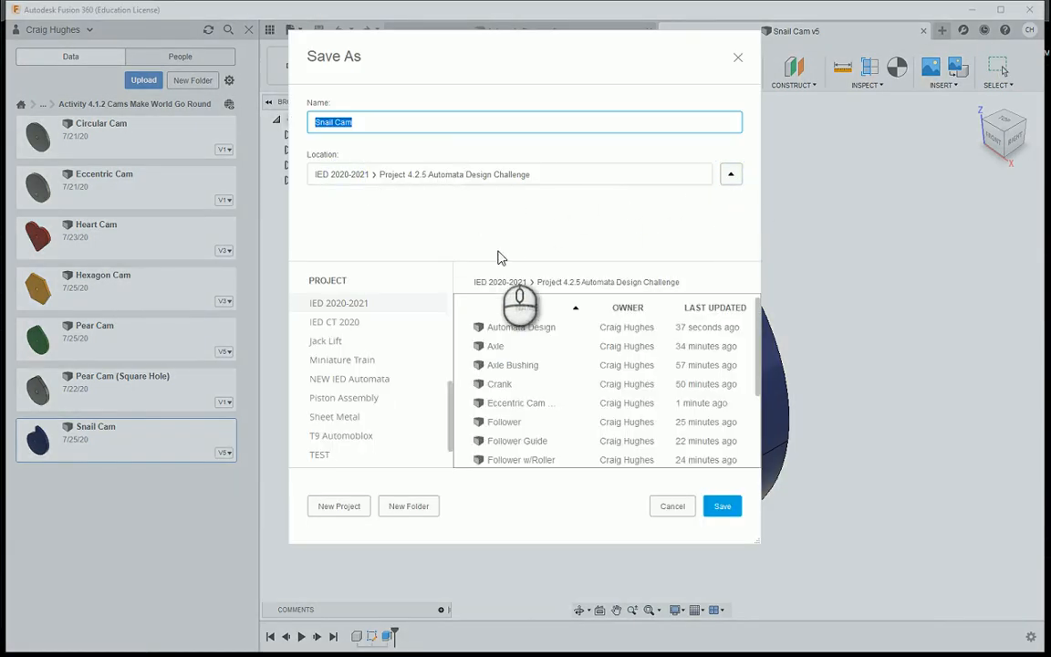
{"action": "left_click", "coordinate": [356, 304]}
{"action": "scroll", "coordinate": [514, 377], "scroll_direction": "down", "scroll_amount": 2}
{"action": "scroll", "coordinate": [538, 389], "scroll_direction": "up", "scroll_amount": 2}
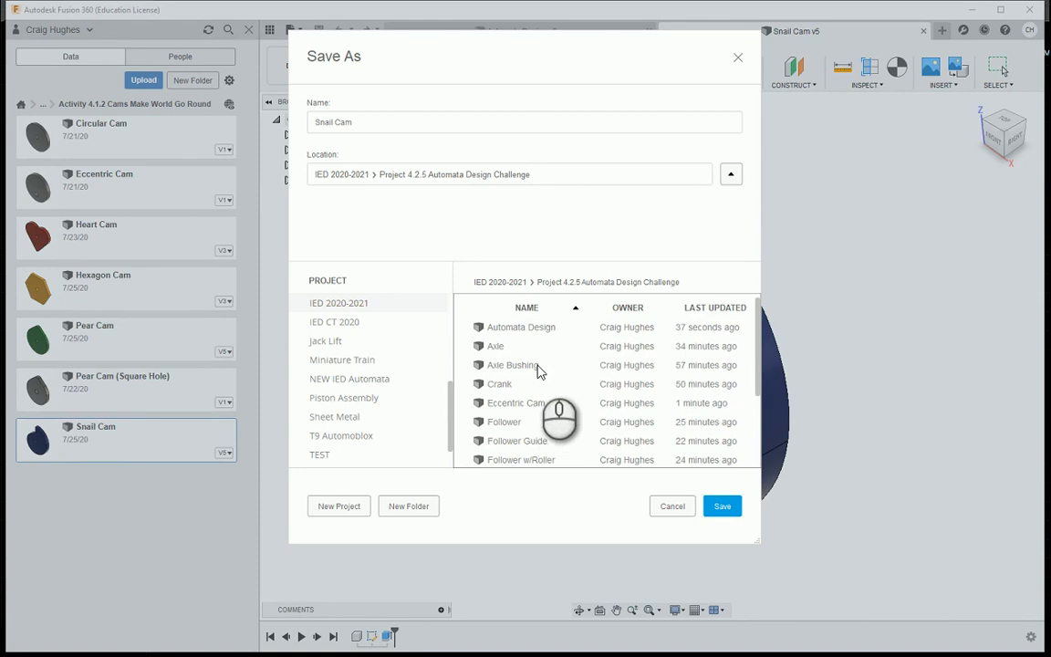
{"action": "left_click", "coordinate": [493, 283]}
{"action": "scroll", "coordinate": [514, 399], "scroll_direction": "down", "scroll_amount": 5}
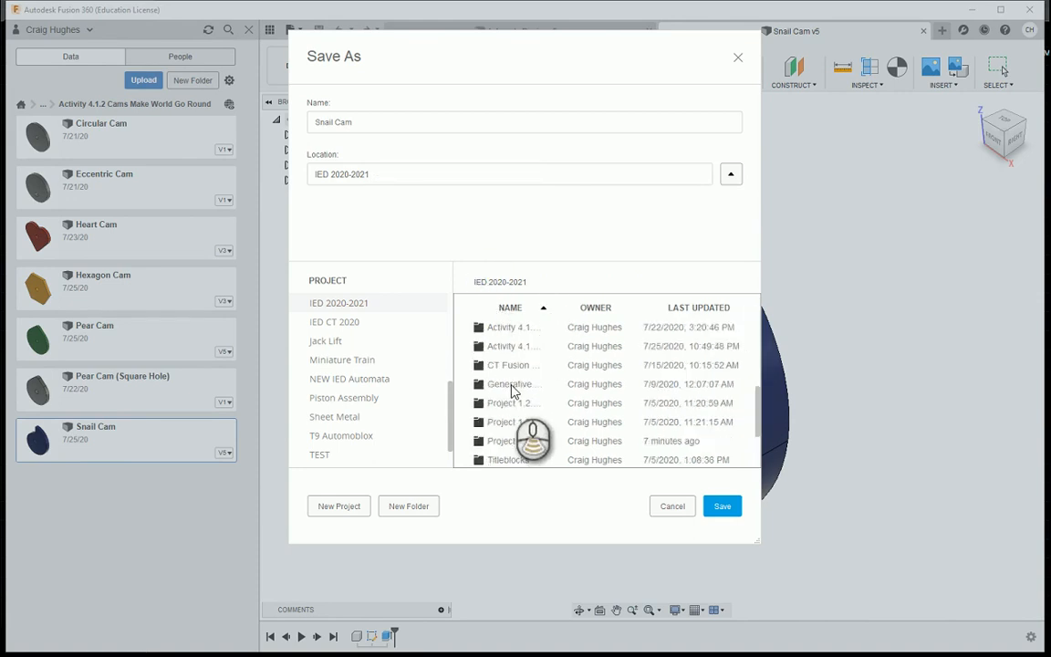
{"action": "double_click", "coordinate": [516, 381]}
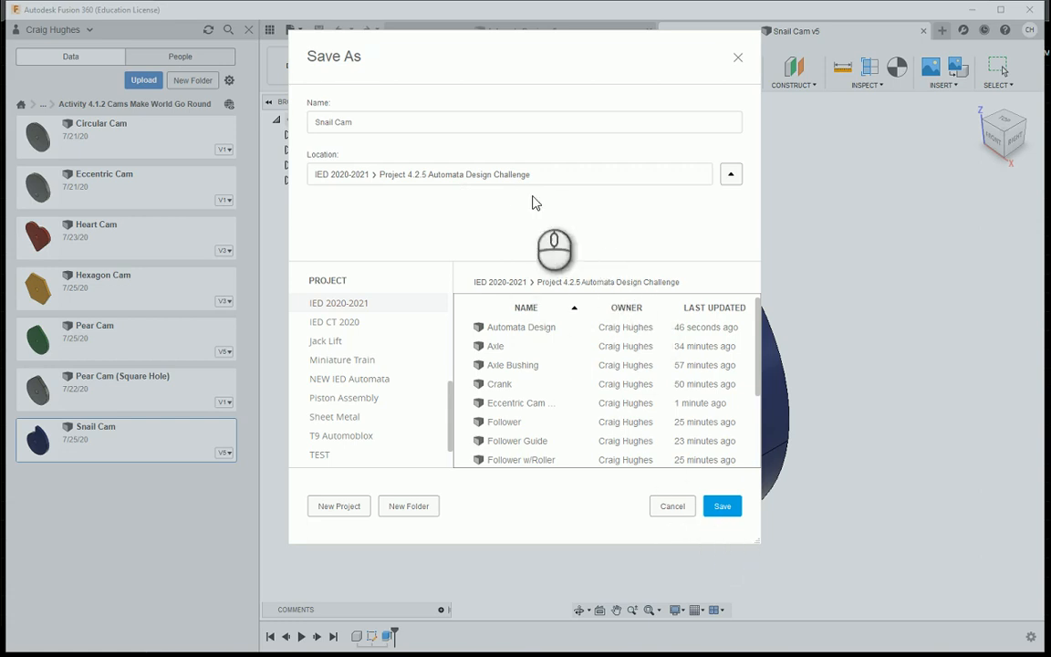
{"action": "left_click", "coordinate": [456, 133]}
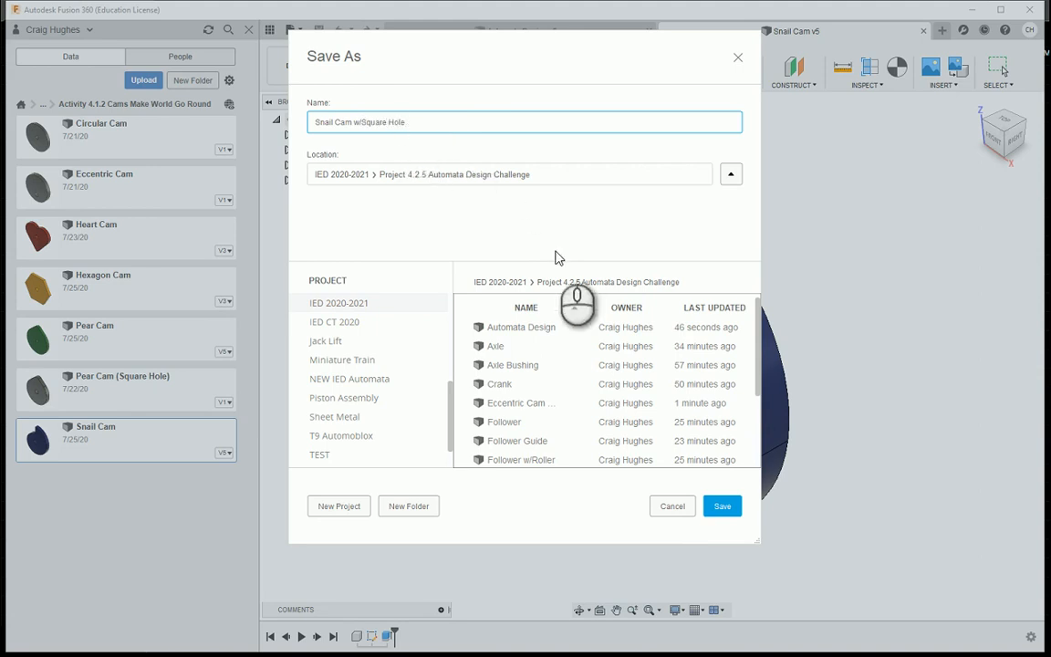
{"action": "left_click", "coordinate": [721, 508]}
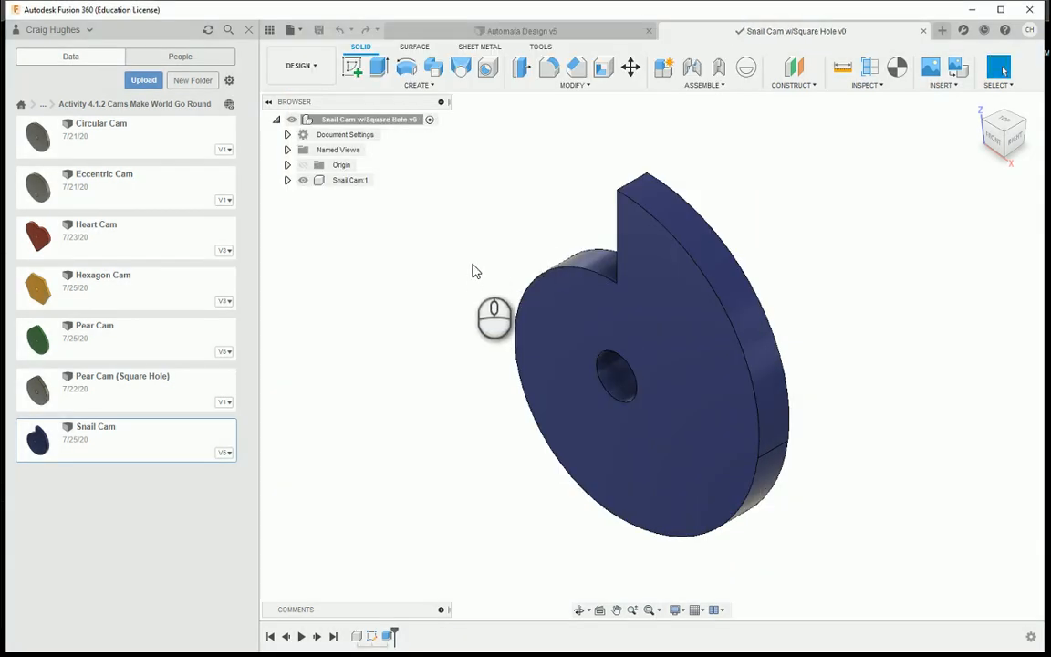
- Edit the cam's profile sketch and delete the 0.25 in circle at its centre
{"action": "left_click", "coordinate": [373, 636]}
{"action": "right_click", "coordinate": [374, 636]}
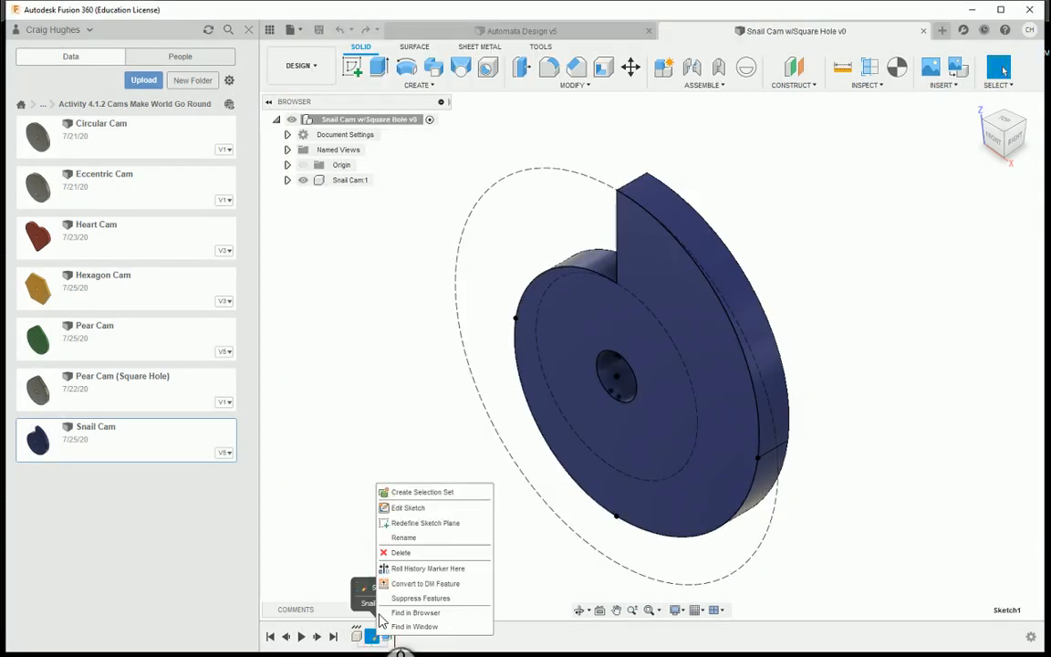
{"action": "left_click", "coordinate": [410, 507]}
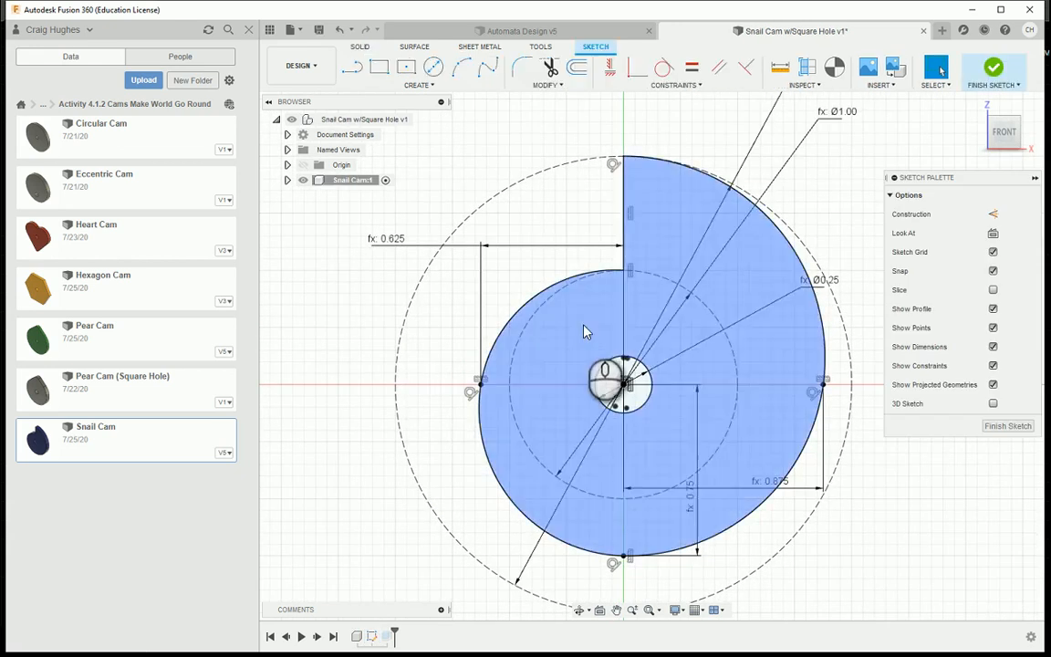
{"action": "left_click", "coordinate": [607, 362]}
{"action": "right_click", "coordinate": [595, 356]}
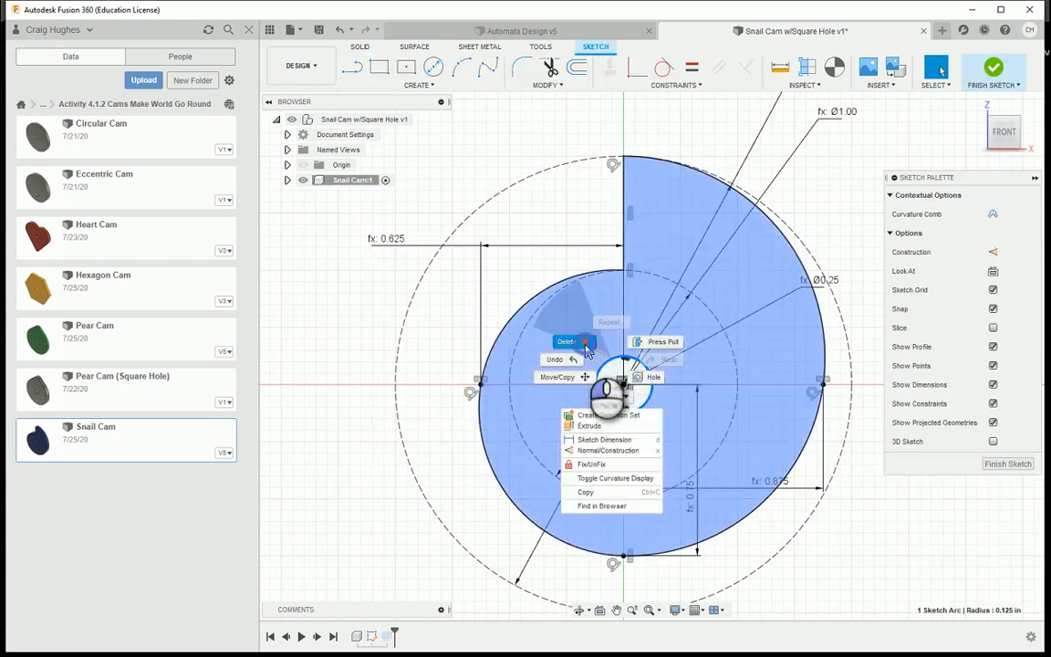
{"action": "left_click", "coordinate": [566, 342]}
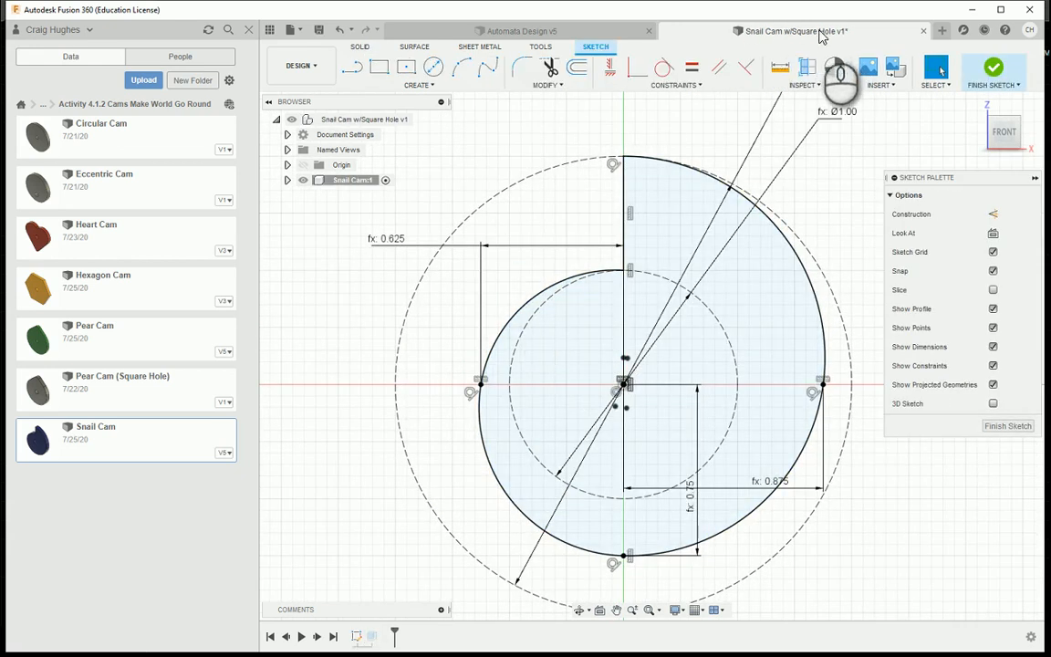
- Sketch a 0.26 by 0.26 in centre rectangle on the cam's centre point and finish the sketch
{"action": "left_click", "coordinate": [406, 66]}
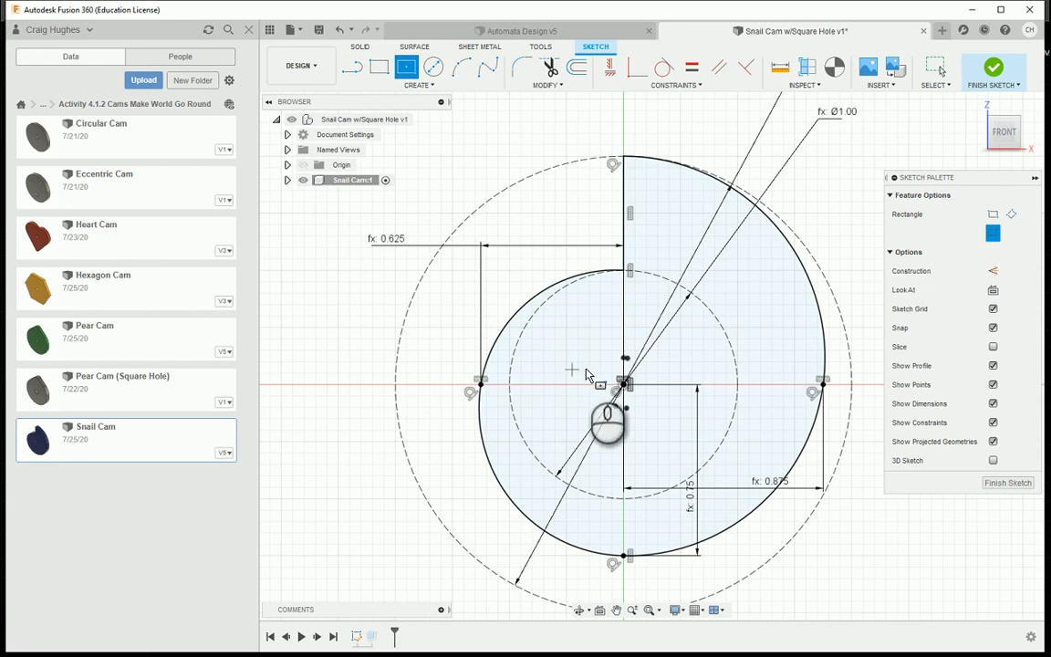
{"action": "left_click", "coordinate": [624, 385]}
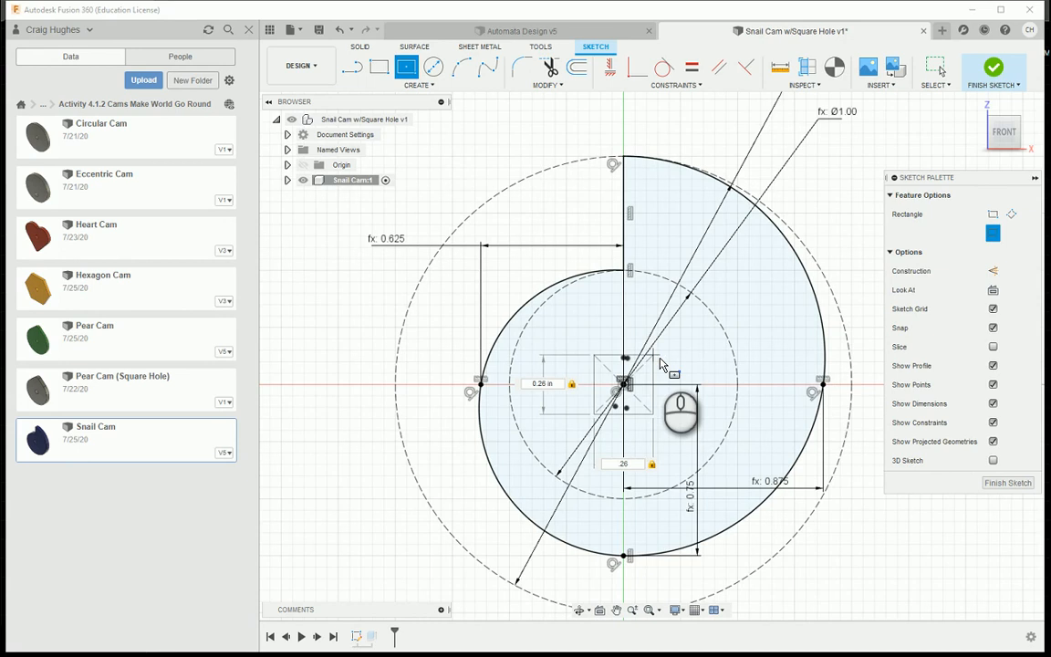
{"action": "key", "text": "Return"}
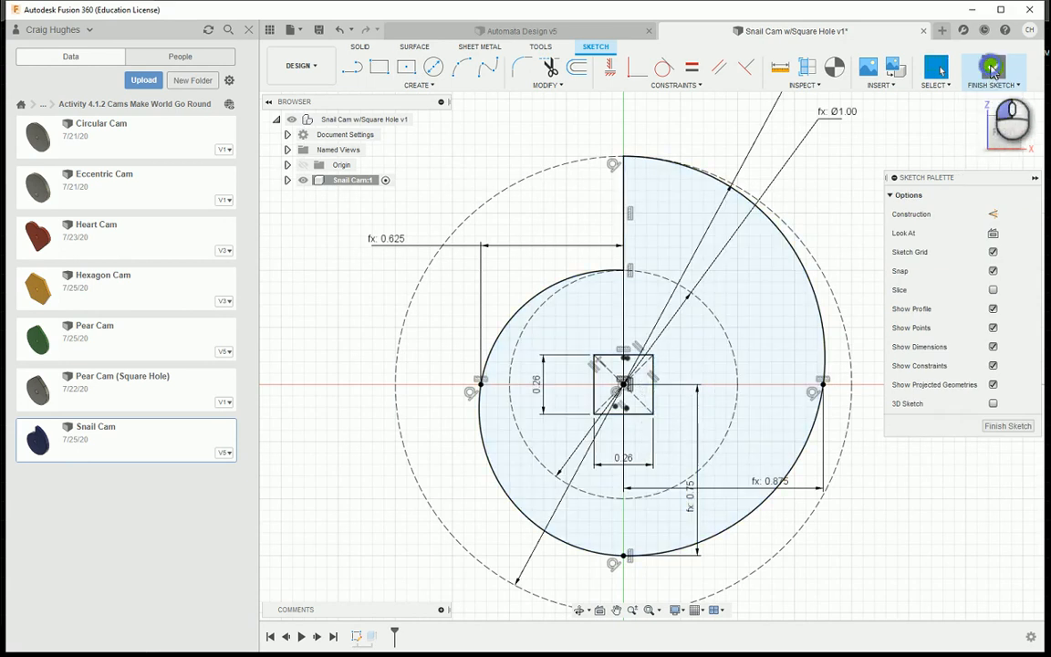
{"action": "left_click", "coordinate": [992, 72]}
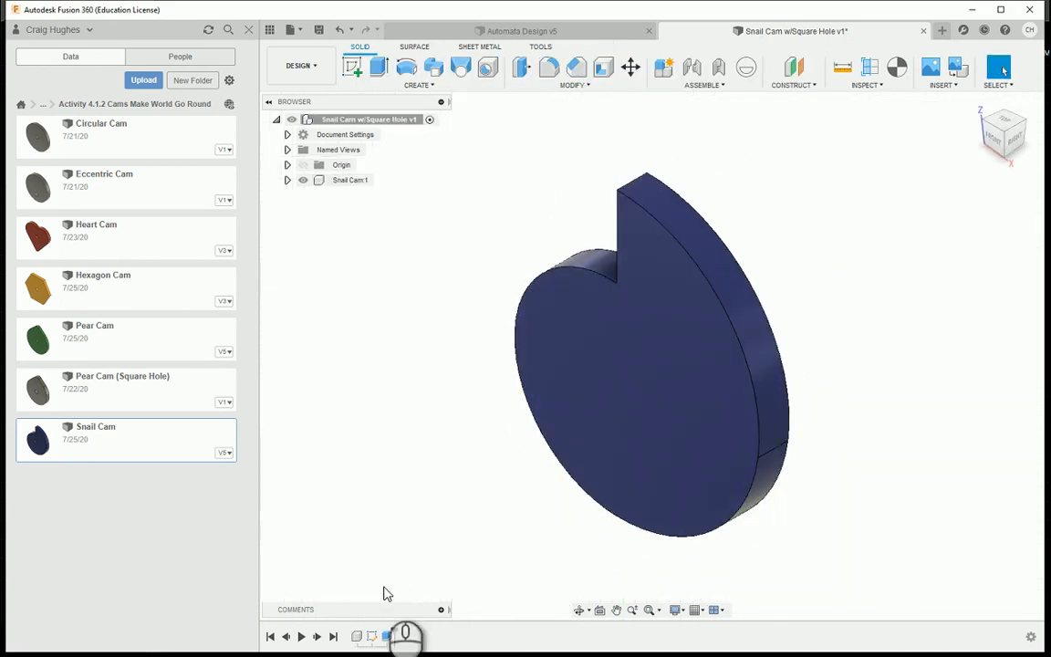
- Edit the cam's extrusion to exclude the central square profile, cutting a square hole through the cam
{"action": "right_click", "coordinate": [388, 636]}
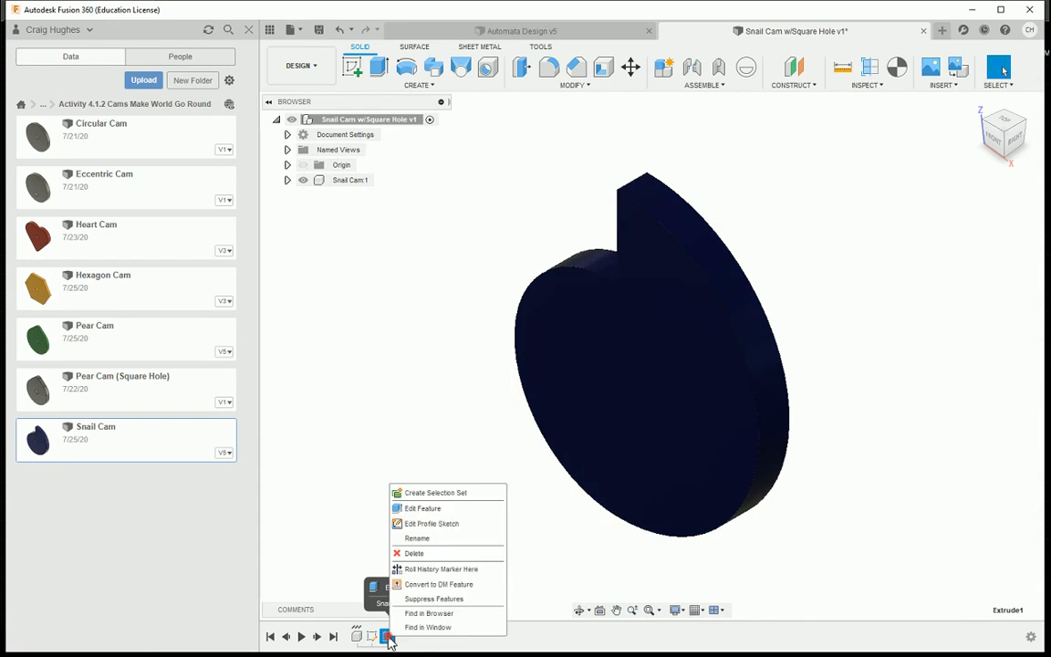
{"action": "left_click", "coordinate": [446, 510]}
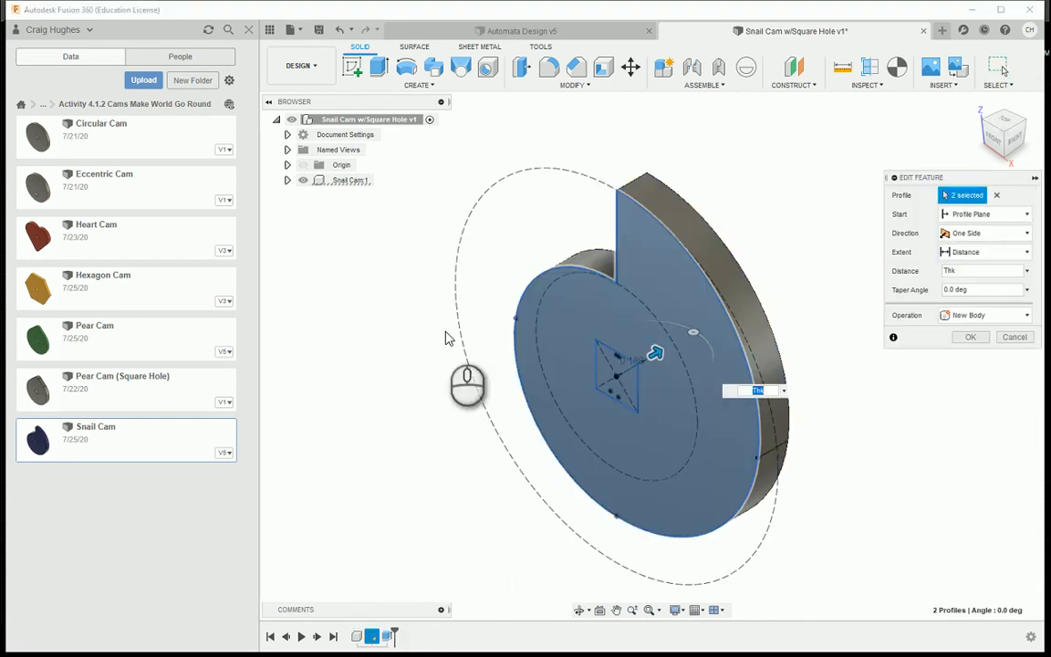
{"action": "left_click", "coordinate": [622, 382]}
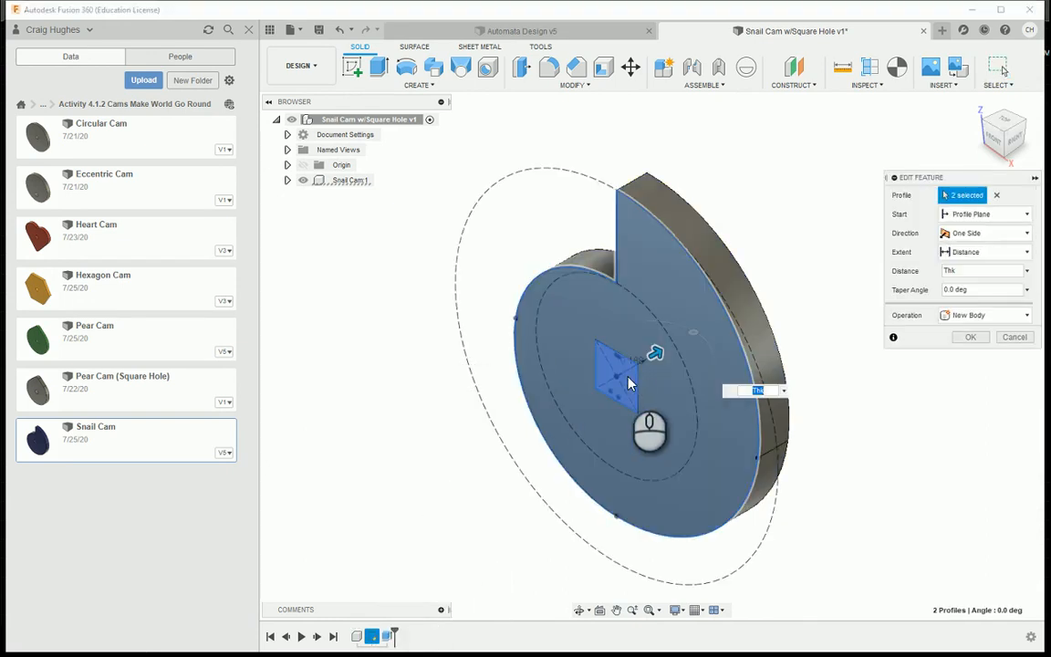
{"action": "left_click", "coordinate": [969, 338]}
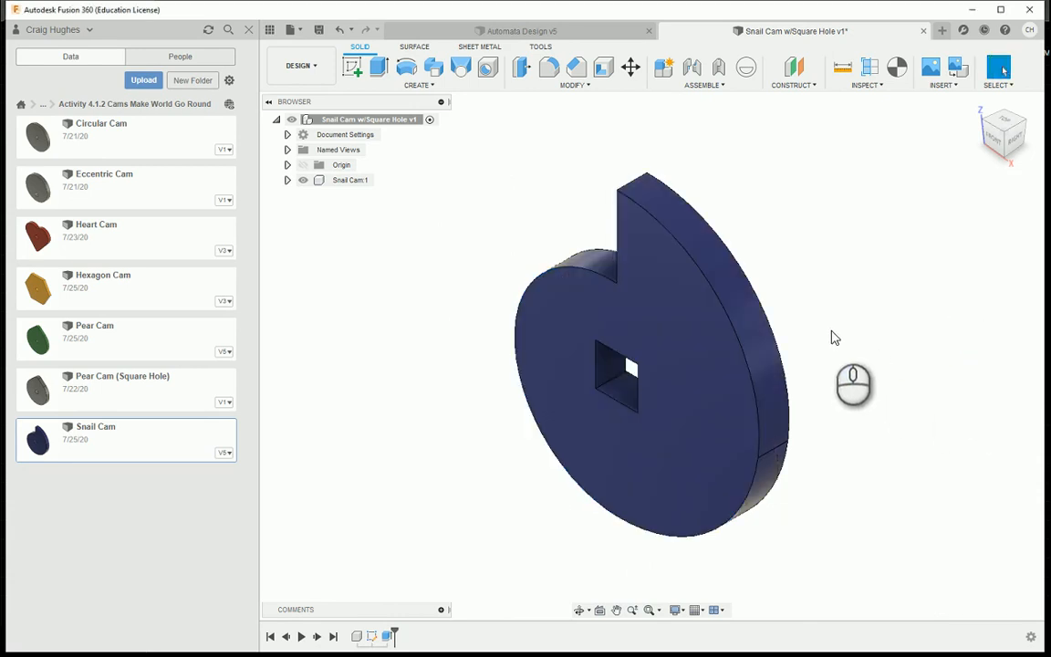
- Save the square-hole snail cam with the version description "User Saved" and close its document
{"action": "left_click", "coordinate": [315, 30]}
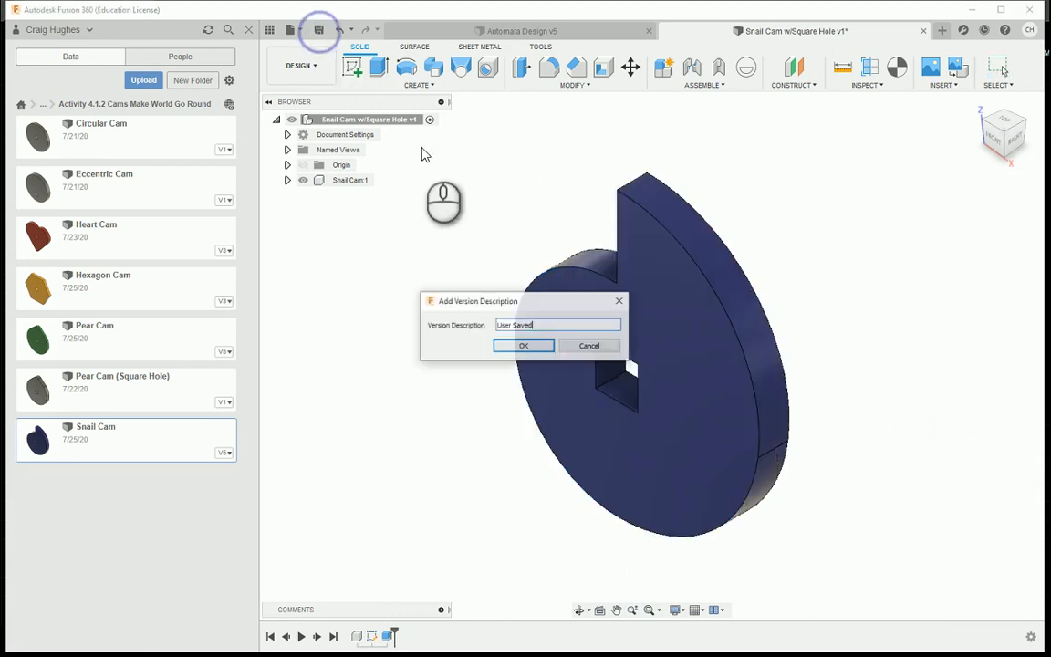
{"action": "left_click", "coordinate": [523, 346]}
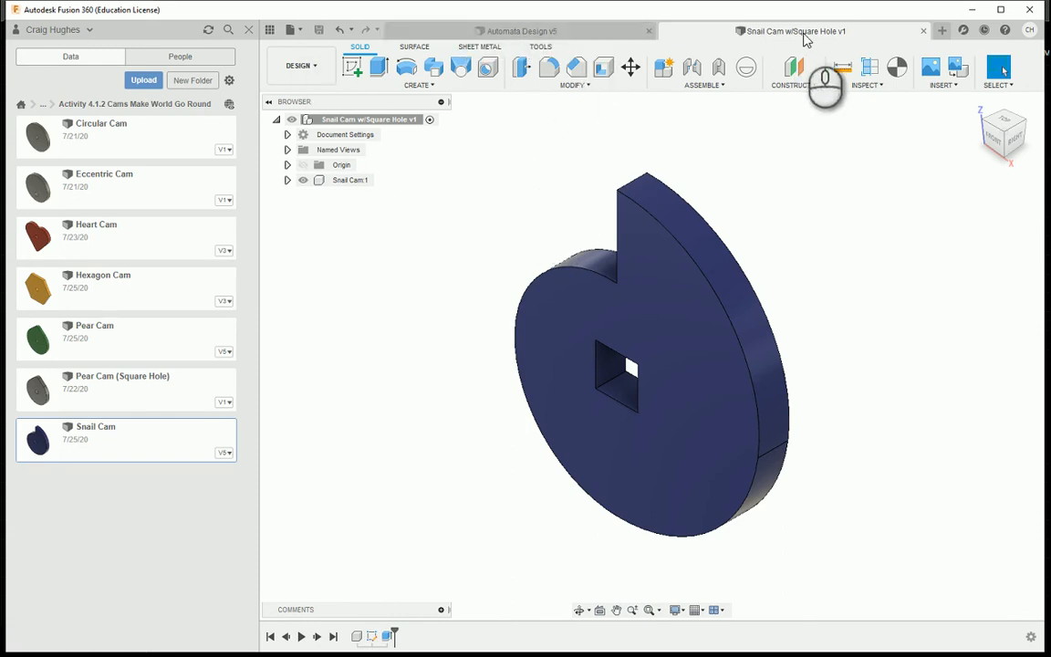
{"action": "left_click", "coordinate": [923, 32]}
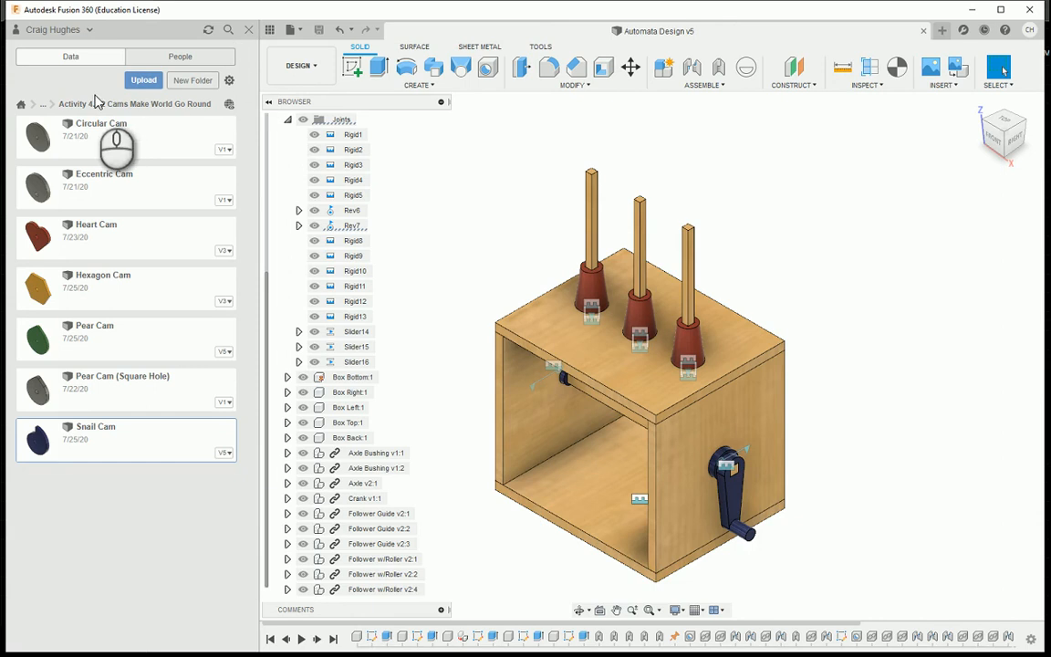
- Open the Project 4.2.5 Automata Design Challenge folder and bring its square-hole cam files into view
{"action": "left_click", "coordinate": [43, 124]}
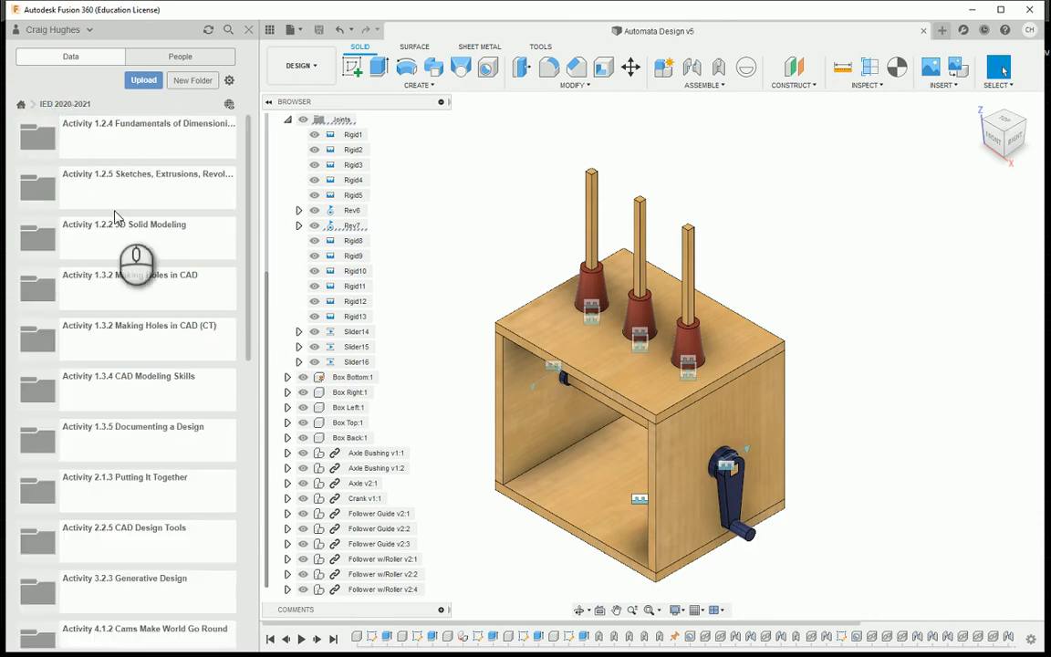
{"action": "scroll", "coordinate": [129, 331], "scroll_direction": "down", "scroll_amount": 10}
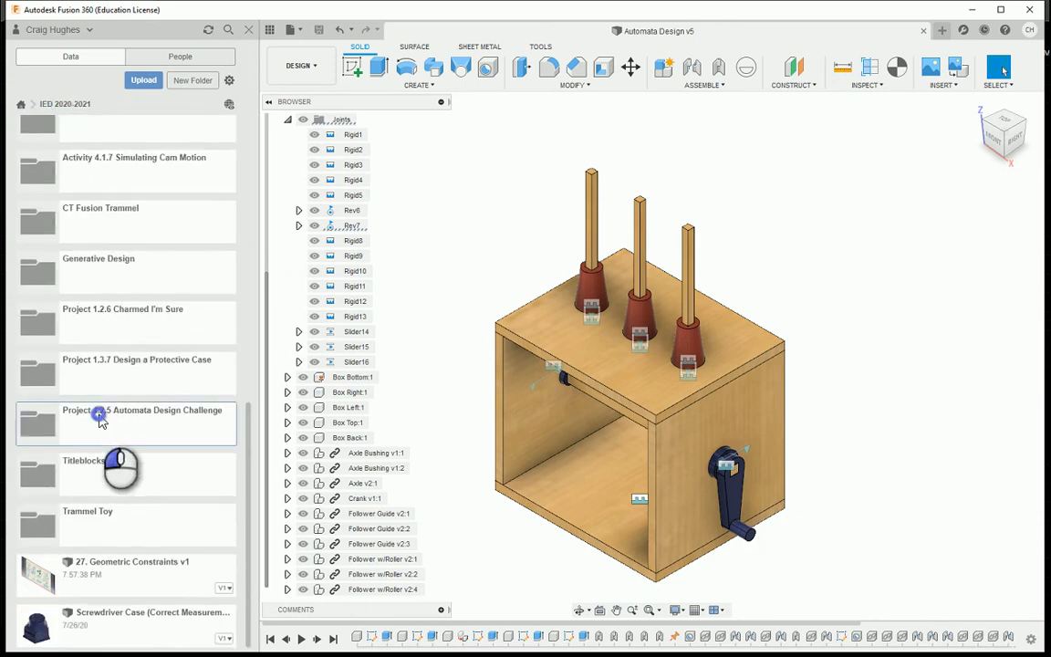
{"action": "left_click", "coordinate": [98, 415]}
{"action": "scroll", "coordinate": [137, 457], "scroll_direction": "down", "scroll_amount": 3}
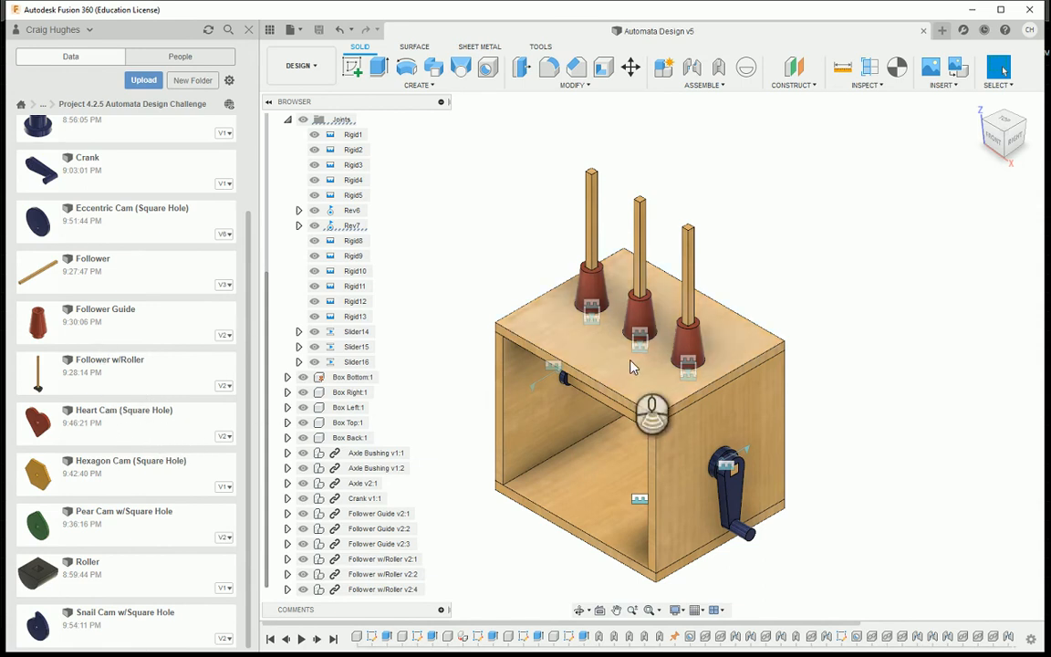
{"action": "scroll", "coordinate": [629, 366], "scroll_direction": "down", "scroll_amount": 1}
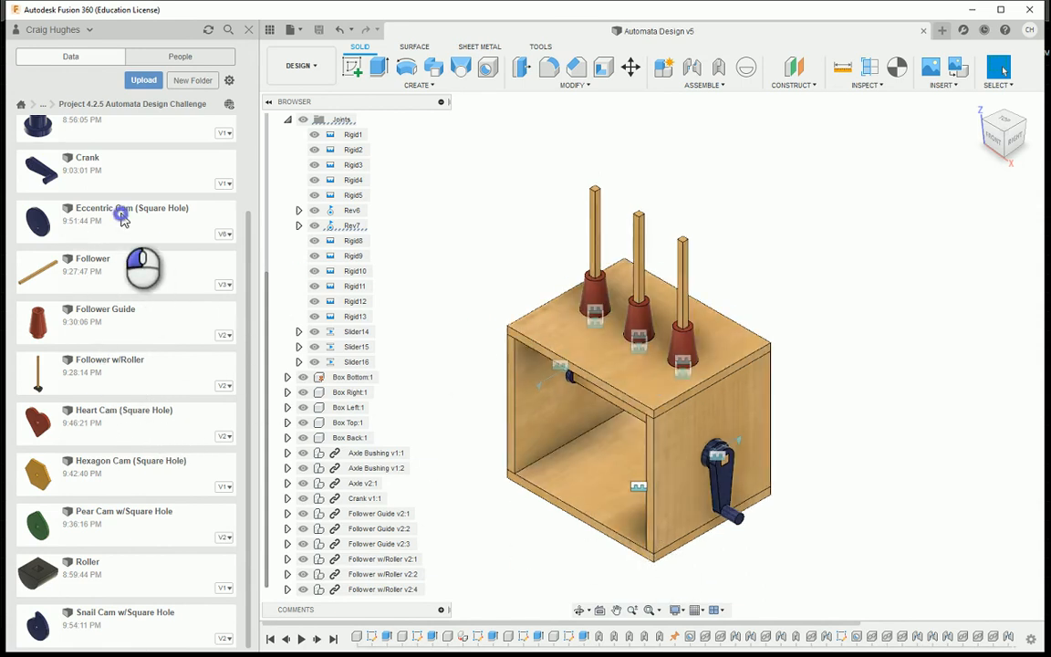
{"action": "left_click_drag", "start_coordinate": [122, 216], "coordinate": [836, 434]}
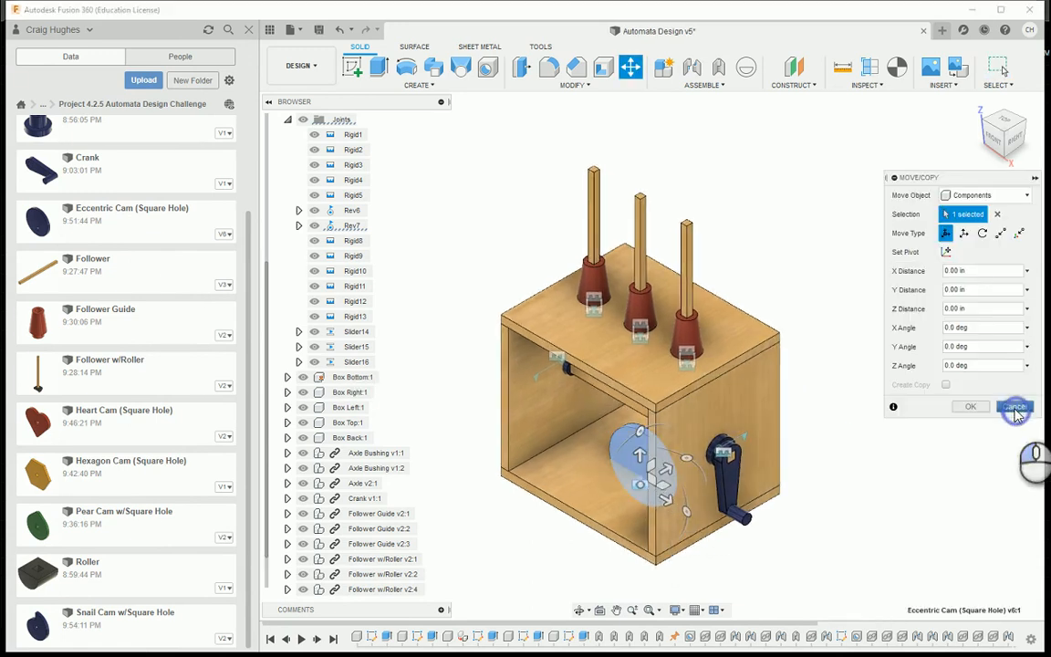
{"action": "left_click", "coordinate": [1016, 409]}
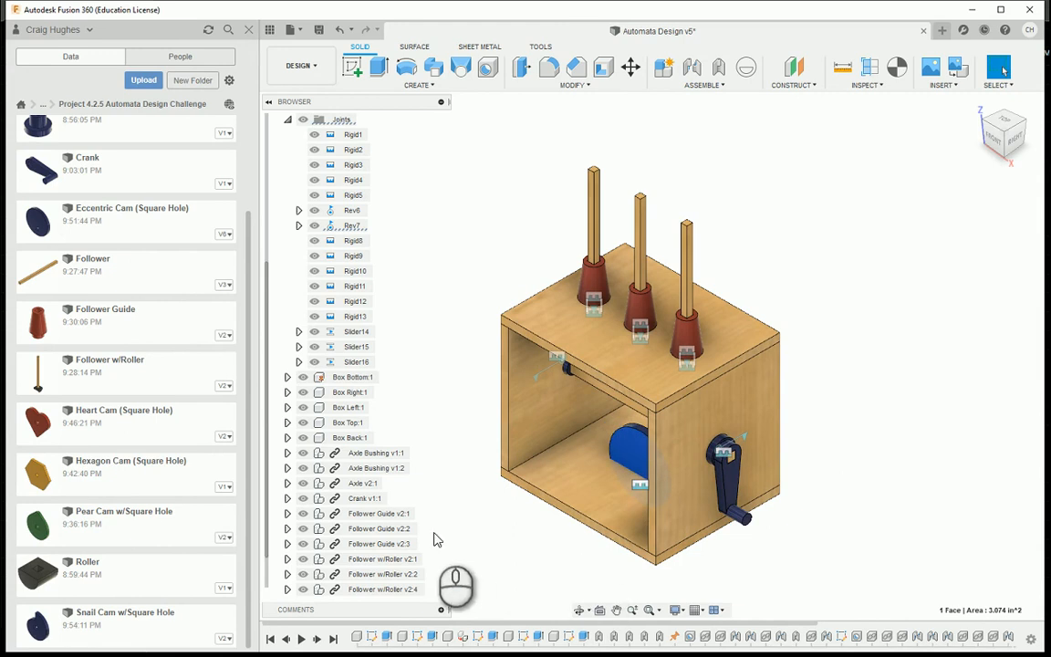
{"action": "scroll", "coordinate": [348, 504], "scroll_direction": "down", "scroll_amount": 1}
{"action": "right_click", "coordinate": [372, 591]}
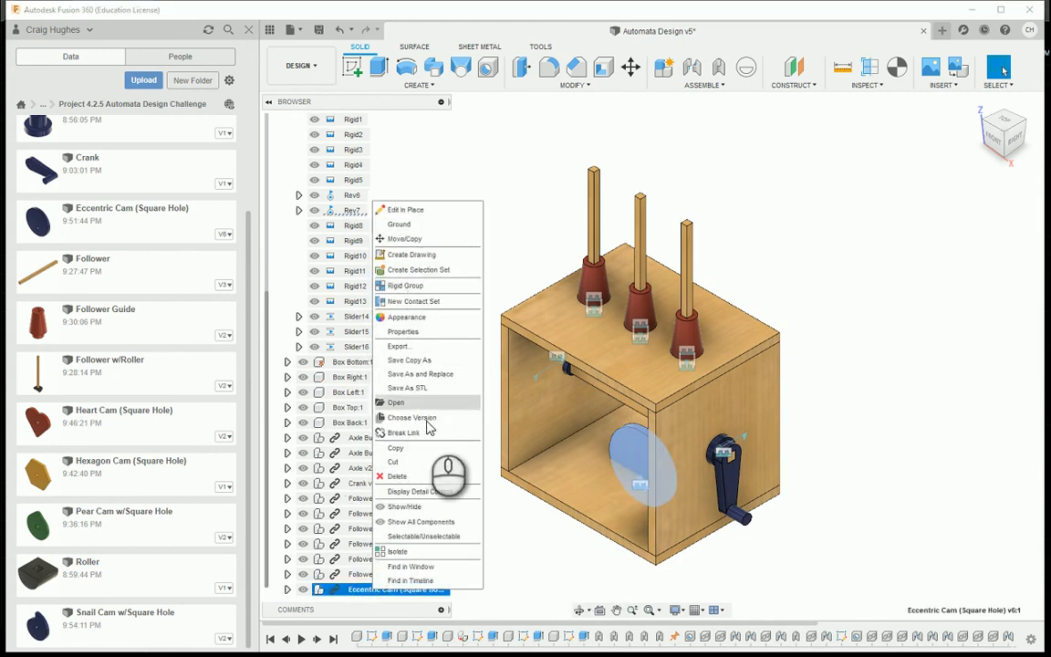
{"action": "left_click", "coordinate": [400, 476]}
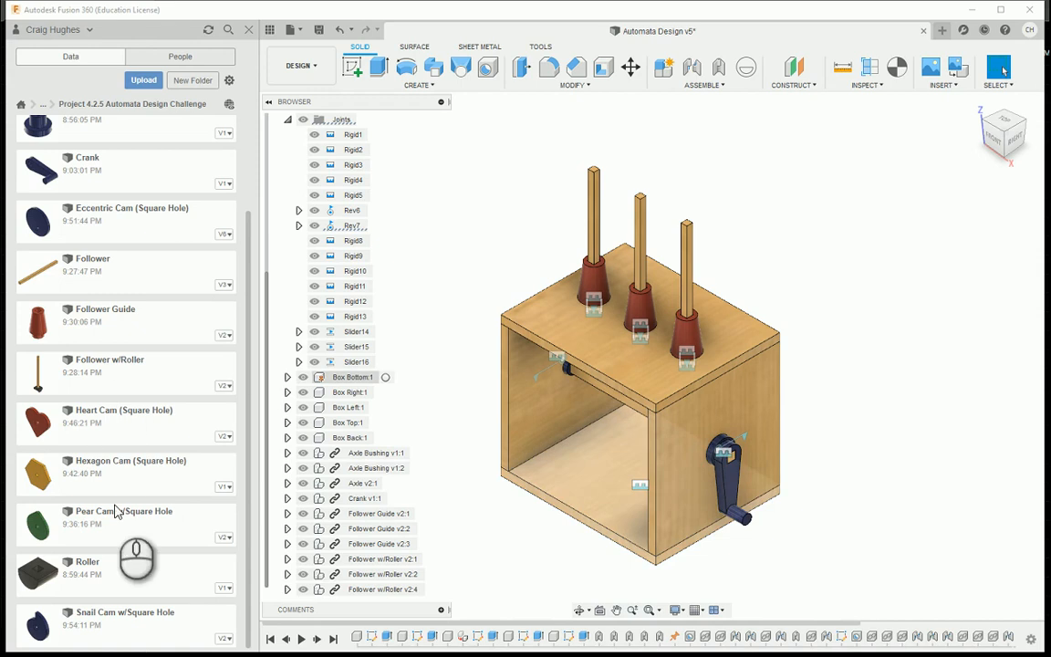
- Insert the Pear Cam w/Square Hole beside the box and rotate it 180 degrees about the Y axis
{"action": "left_click_drag", "start_coordinate": [112, 516], "coordinate": [837, 403]}
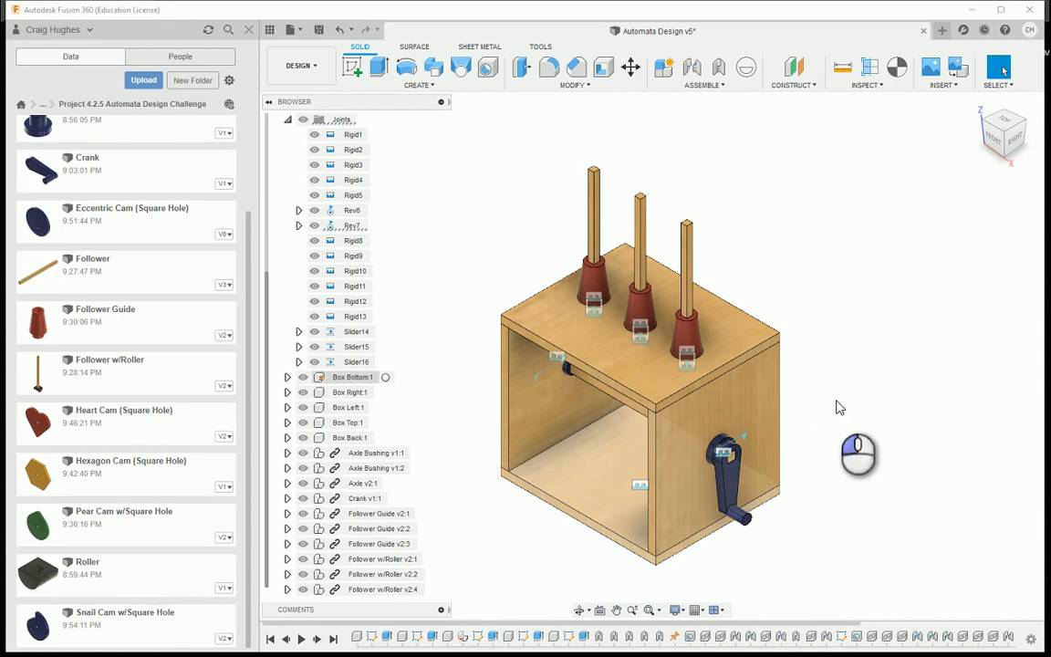
{"action": "left_click", "coordinate": [248, 29]}
{"action": "left_click_drag", "start_coordinate": [541, 489], "coordinate": [622, 321]}
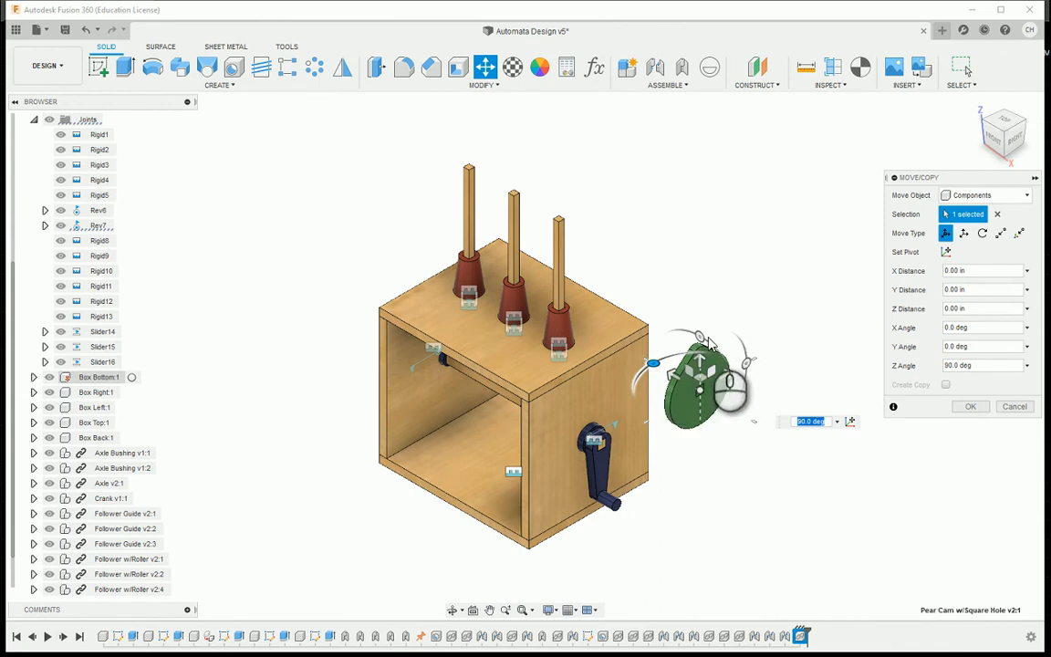
{"action": "left_click_drag", "start_coordinate": [748, 362], "coordinate": [619, 437]}
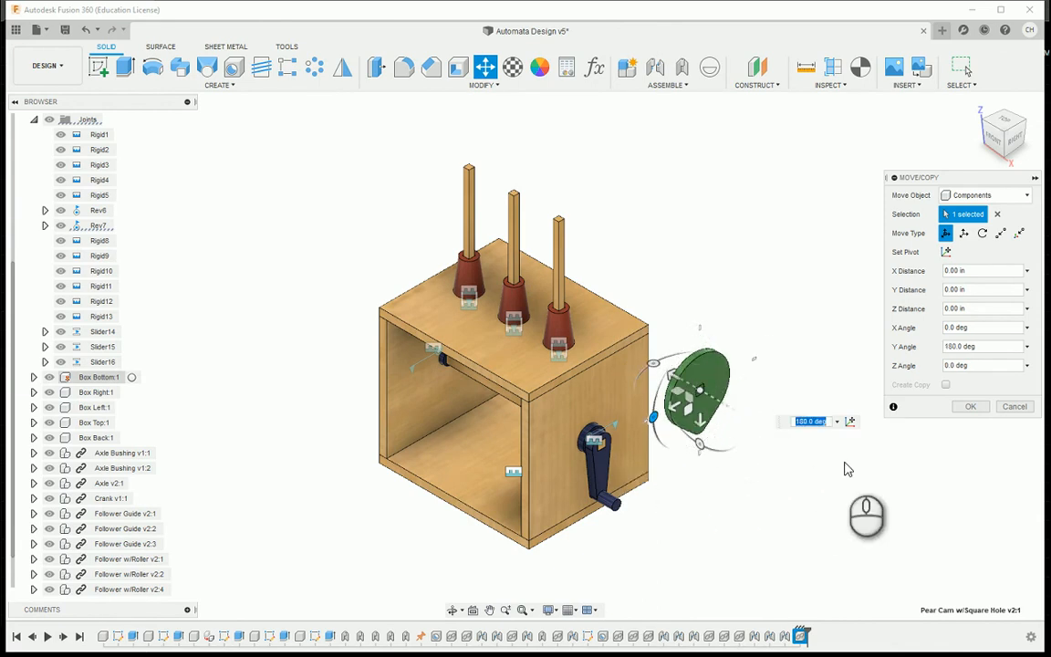
{"action": "left_click", "coordinate": [976, 406]}
- Start a rigid joint from the centre of the pear cam's square hole to the centre of the axle's crank-side end, flipping the alignment
{"action": "scroll", "coordinate": [677, 427], "scroll_direction": "up", "scroll_amount": 5}
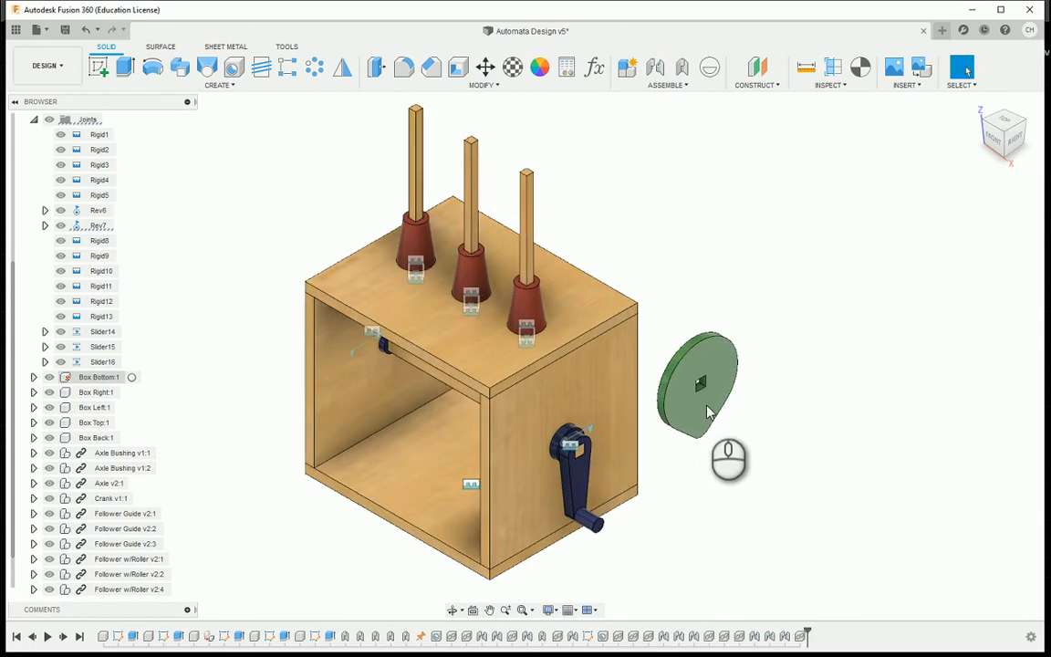
{"action": "scroll", "coordinate": [761, 351], "scroll_direction": "up", "scroll_amount": 4}
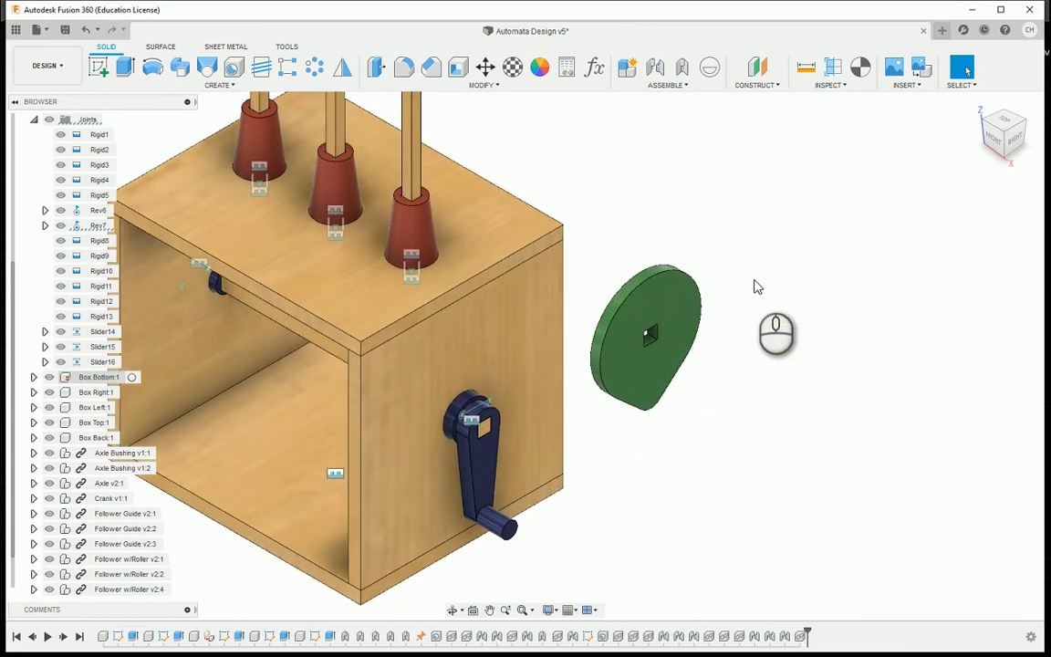
{"action": "left_click", "coordinate": [655, 67]}
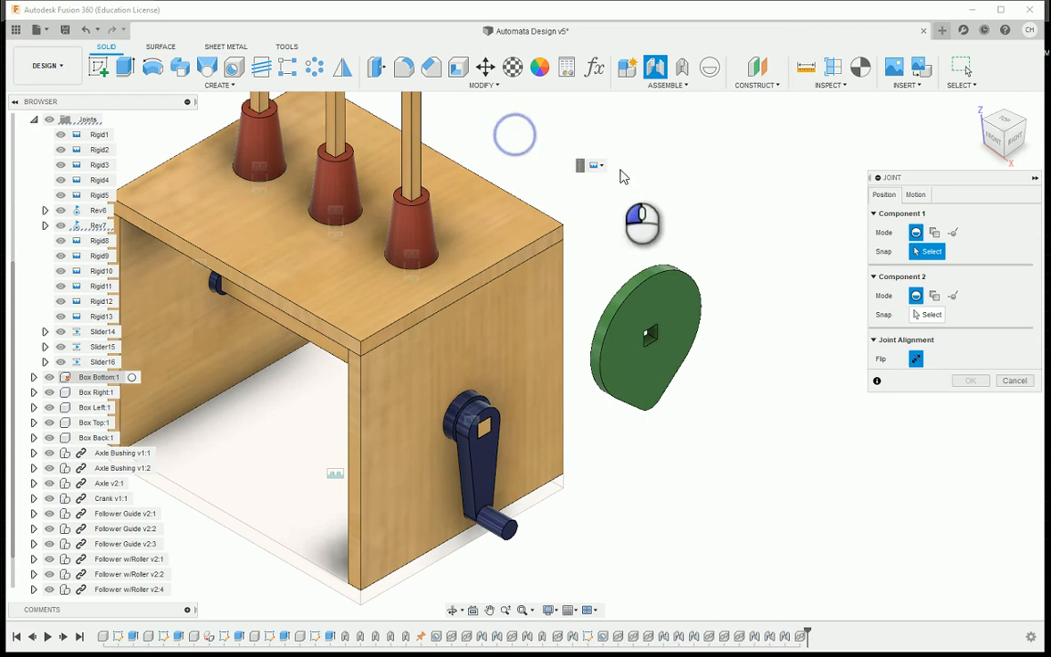
{"action": "scroll", "coordinate": [662, 331], "scroll_direction": "up", "scroll_amount": 5}
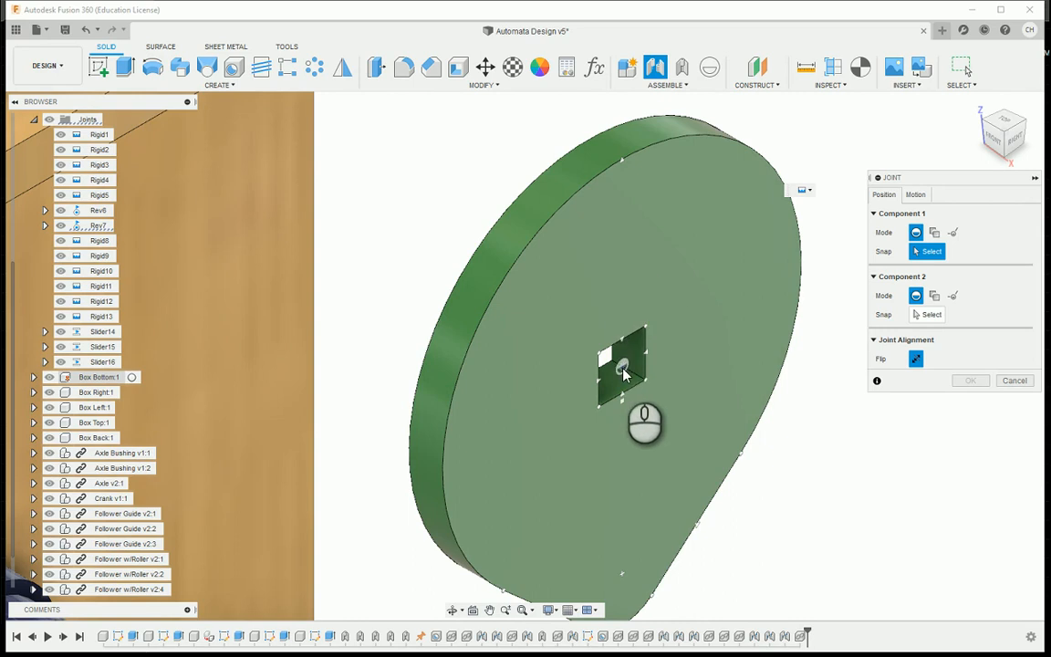
{"action": "left_click", "coordinate": [623, 369]}
{"action": "scroll", "coordinate": [645, 375], "scroll_direction": "down", "scroll_amount": 5}
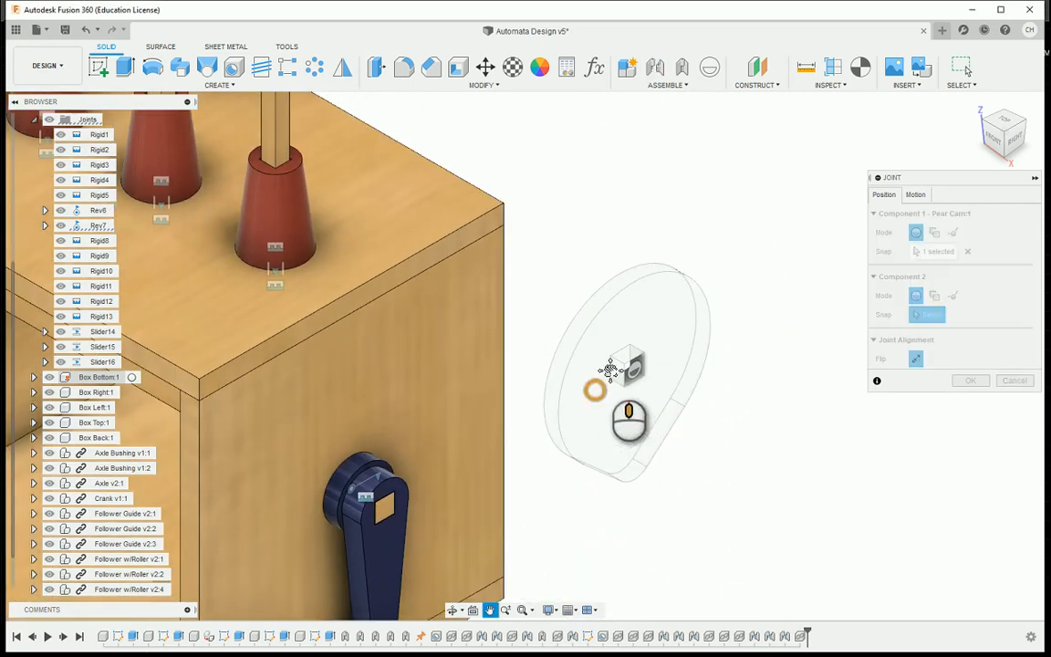
{"action": "scroll", "coordinate": [484, 429], "scroll_direction": "up", "scroll_amount": 3}
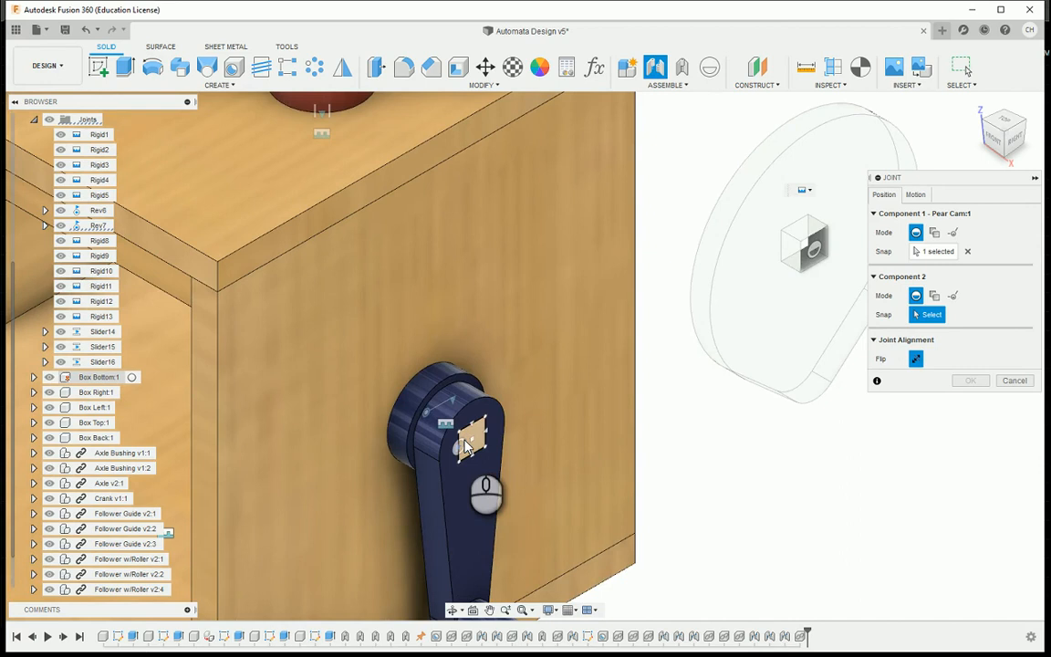
{"action": "scroll", "coordinate": [467, 444], "scroll_direction": "up", "scroll_amount": 4}
{"action": "left_click", "coordinate": [479, 442]}
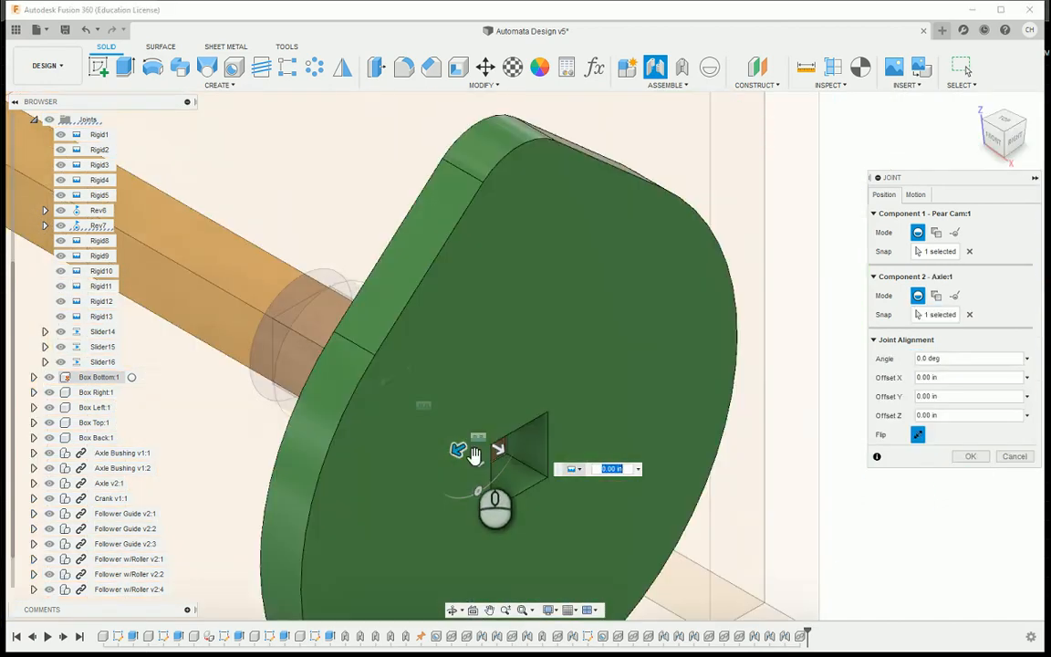
{"action": "left_click", "coordinate": [917, 436]}
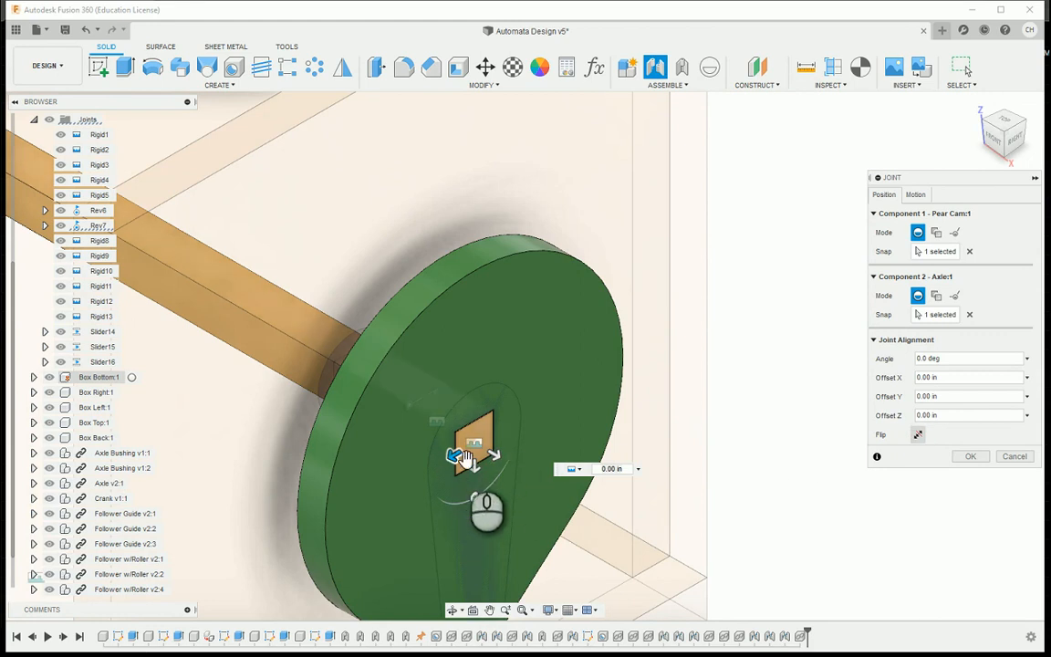
- Slide the pear cam along the axle to a Z offset of -4.335 in, under the follower farthest from the crank, and complete the joint
{"action": "scroll", "coordinate": [490, 479], "scroll_direction": "down", "scroll_amount": 2}
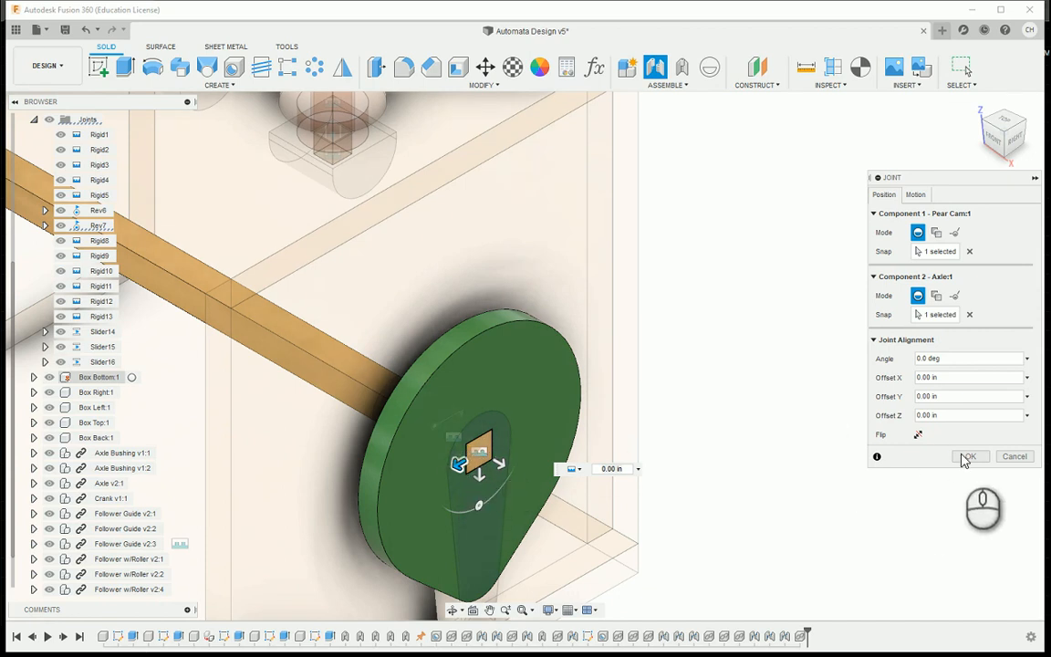
{"action": "left_click_drag", "start_coordinate": [996, 159], "coordinate": [988, 162]}
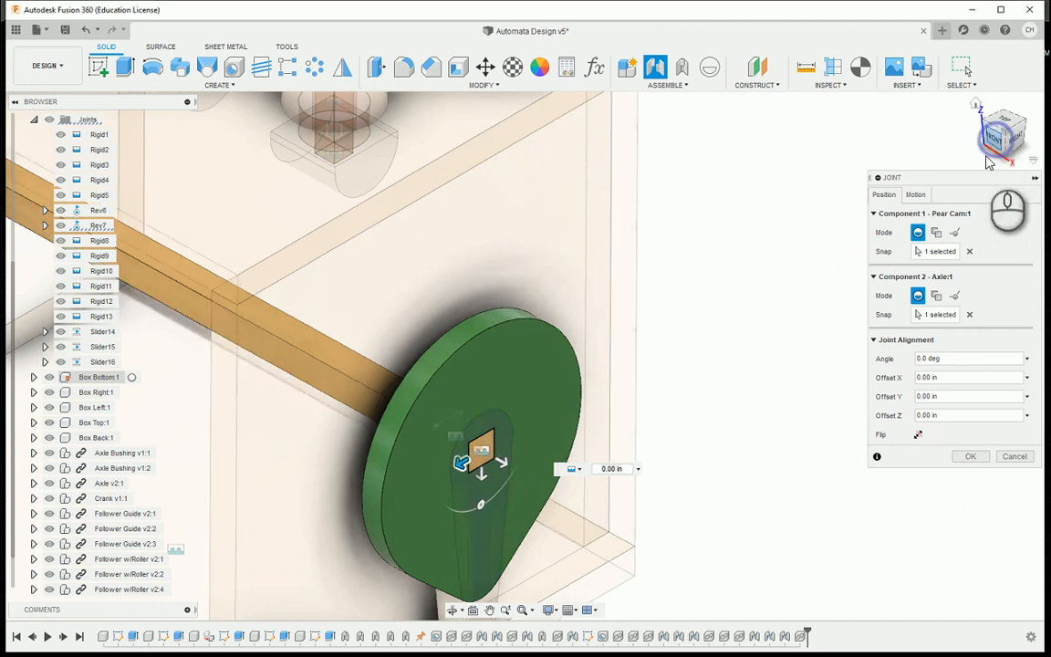
{"action": "left_click", "coordinate": [988, 163]}
{"action": "middle_click_drag", "start_coordinate": [716, 375], "coordinate": [796, 378]}
{"action": "left_click_drag", "start_coordinate": [765, 375], "coordinate": [412, 342]}
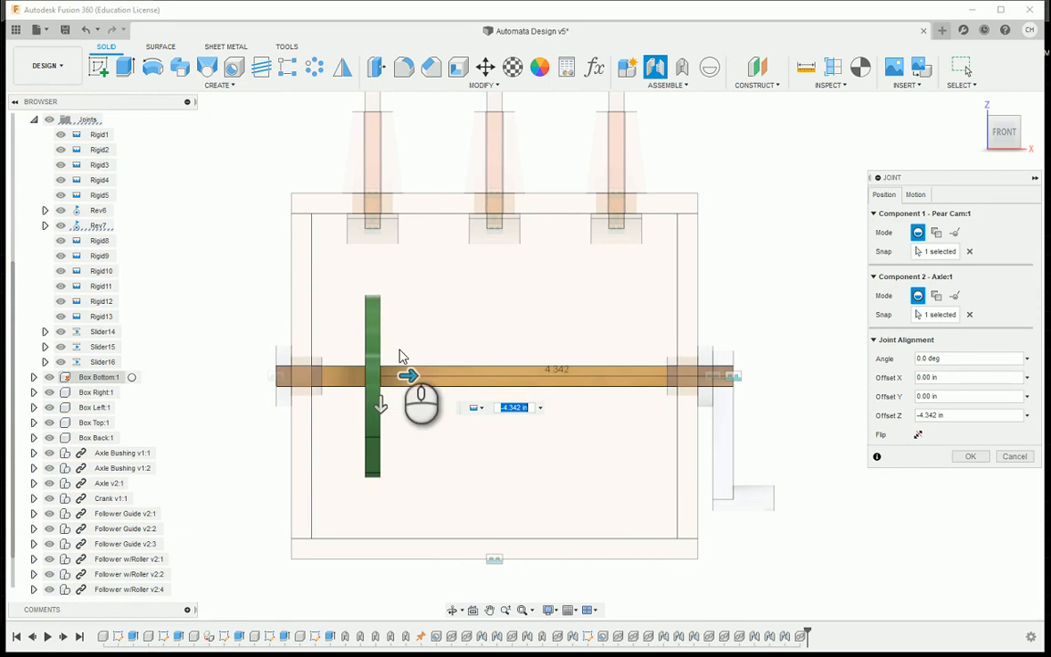
{"action": "left_click_drag", "start_coordinate": [410, 371], "coordinate": [411, 375]}
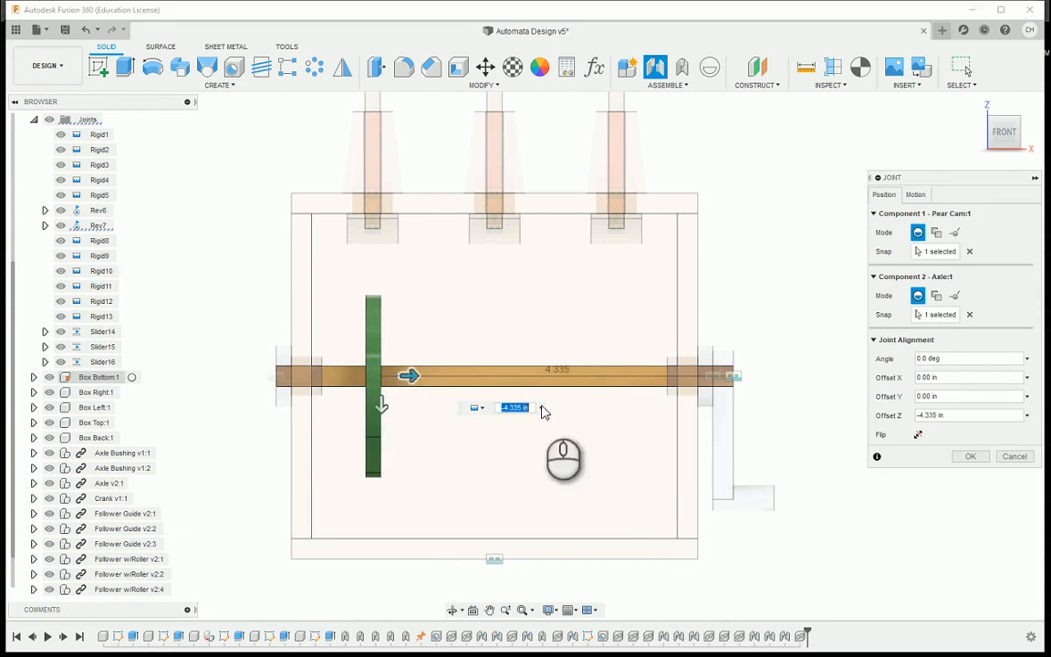
{"action": "left_click", "coordinate": [967, 456]}
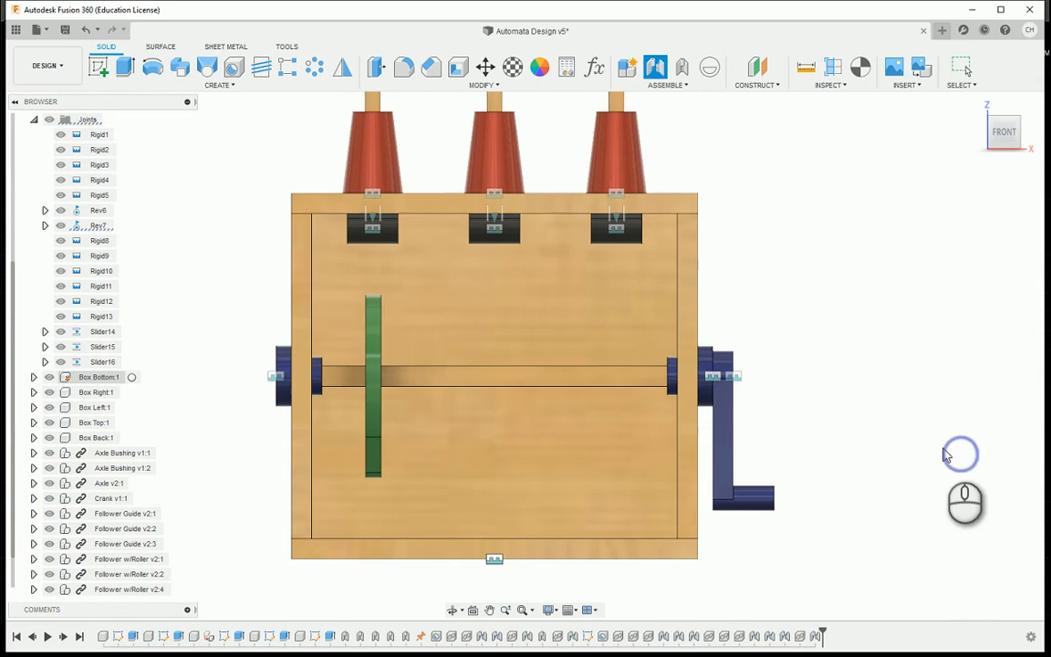
- Try to drive the slider joint of the follower above the pear cam down toward the cam
{"action": "left_click_drag", "start_coordinate": [1010, 137], "coordinate": [971, 145]}
{"action": "middle_click_drag", "start_coordinate": [851, 219], "coordinate": [1049, 204]}
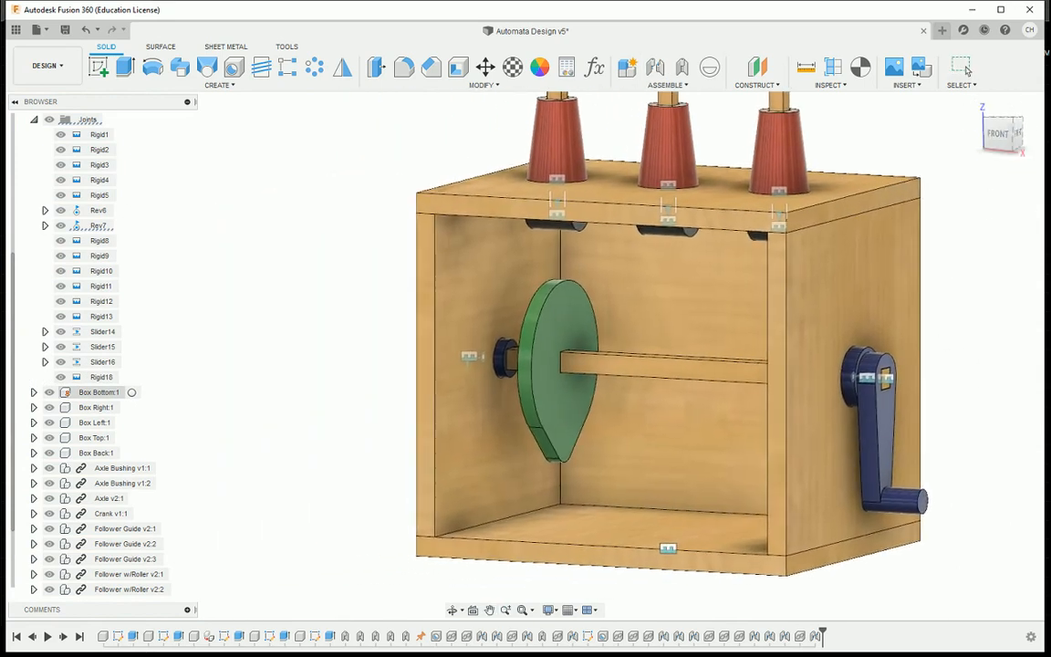
{"action": "left_click_drag", "start_coordinate": [1008, 127], "coordinate": [1050, 131]}
{"action": "left_click", "coordinate": [999, 133]}
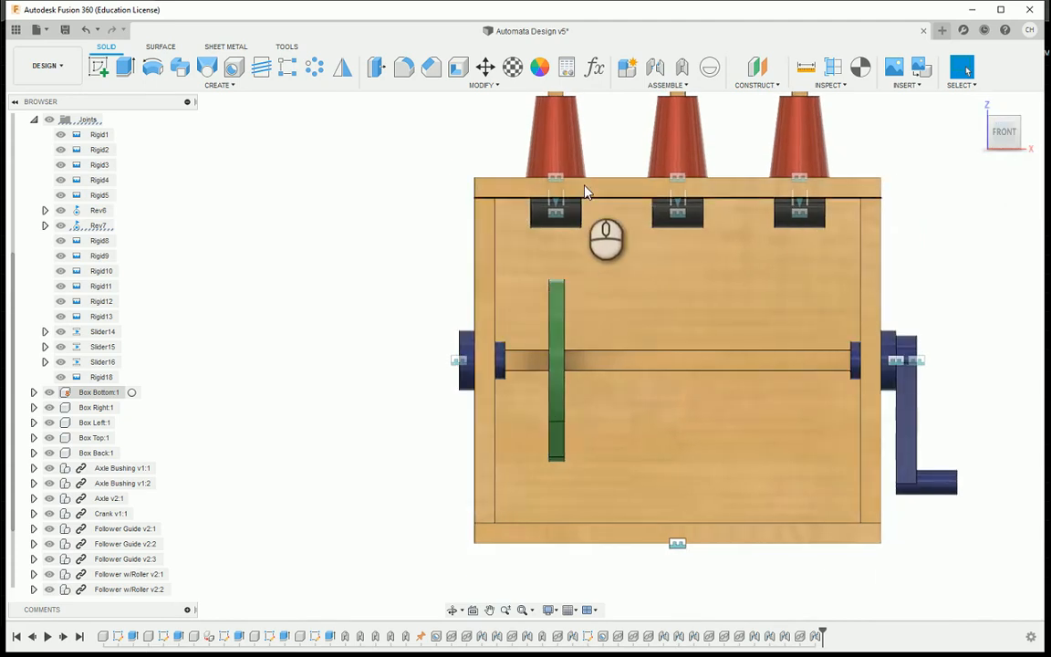
{"action": "scroll", "coordinate": [589, 187], "scroll_direction": "up", "scroll_amount": 2}
{"action": "middle_click_drag", "start_coordinate": [601, 174], "coordinate": [521, 241]}
{"action": "scroll", "coordinate": [520, 242], "scroll_direction": "up", "scroll_amount": 1}
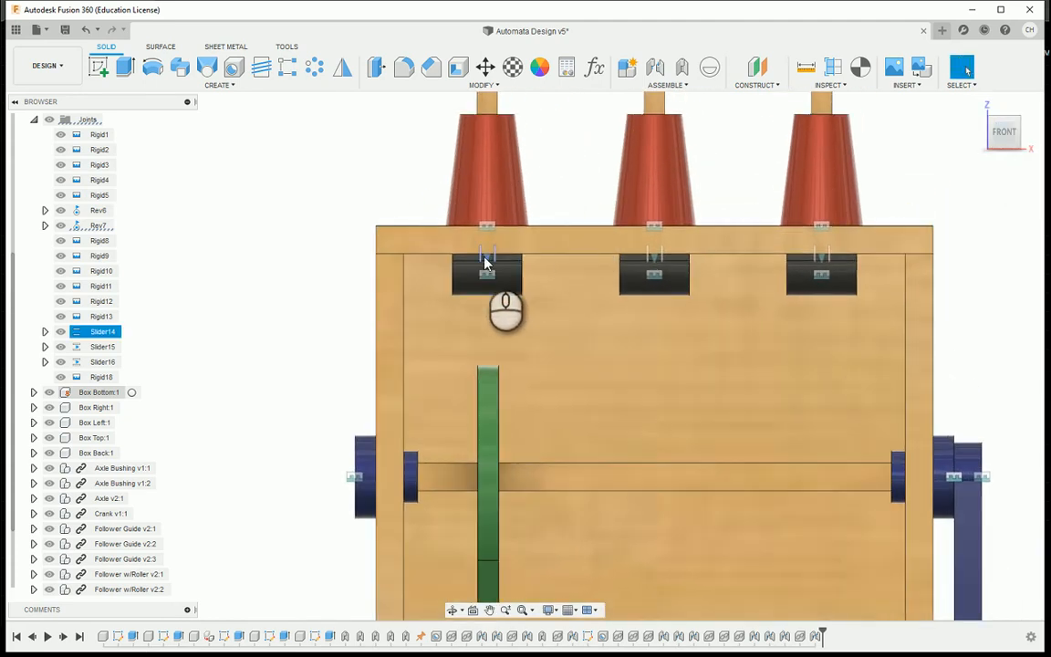
{"action": "left_click", "coordinate": [487, 260]}
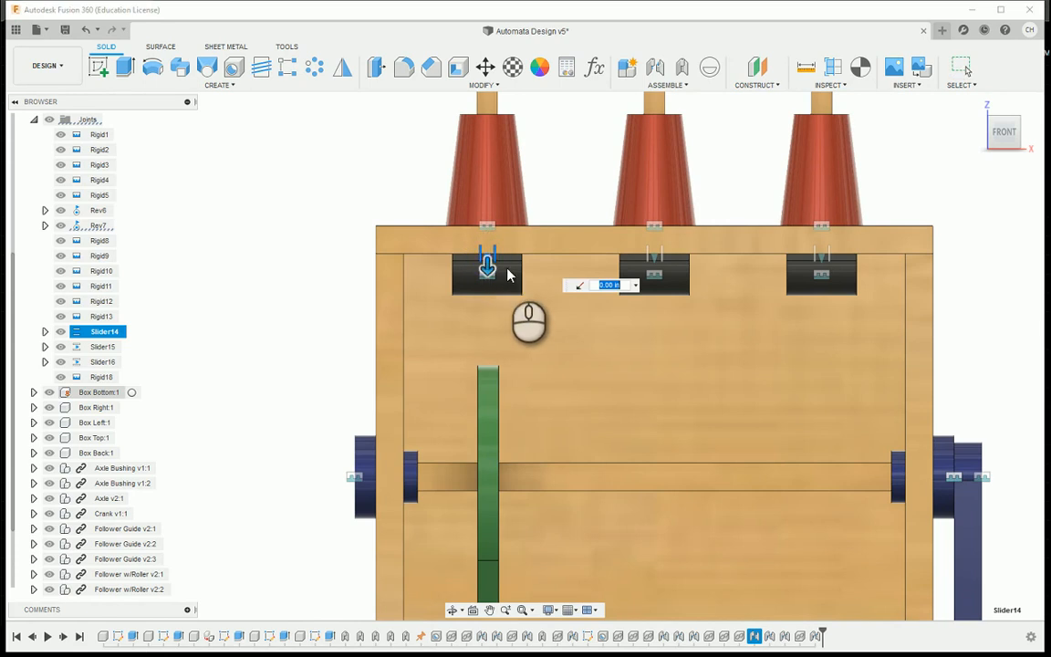
{"action": "left_click_drag", "start_coordinate": [488, 272], "coordinate": [484, 306]}
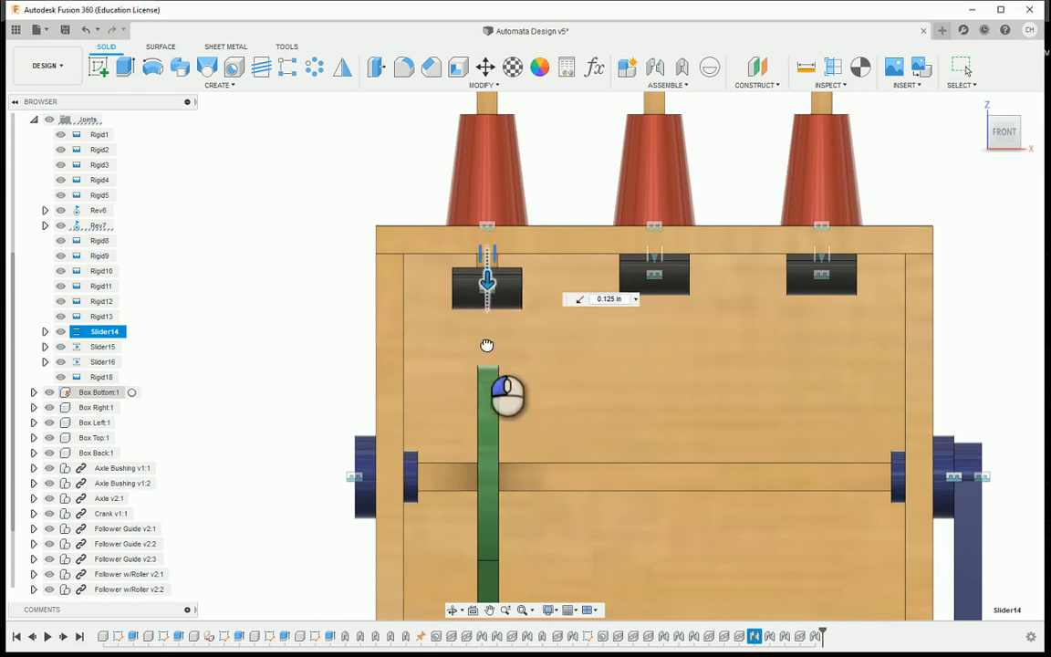
{"action": "left_click_drag", "start_coordinate": [487, 345], "coordinate": [488, 273]}
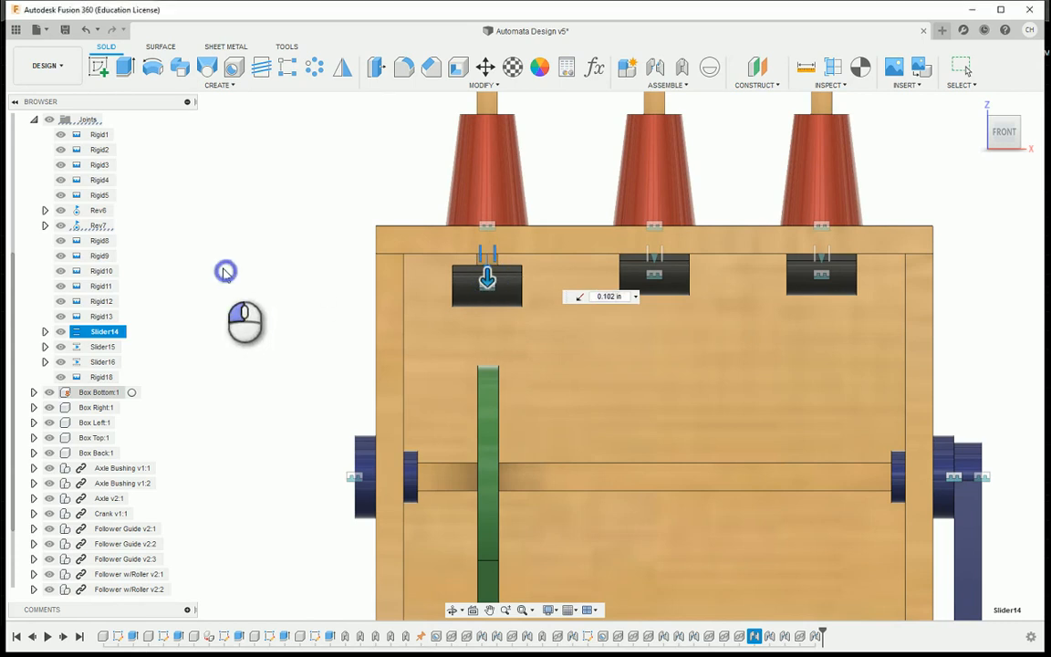
{"action": "left_click", "coordinate": [100, 334]}
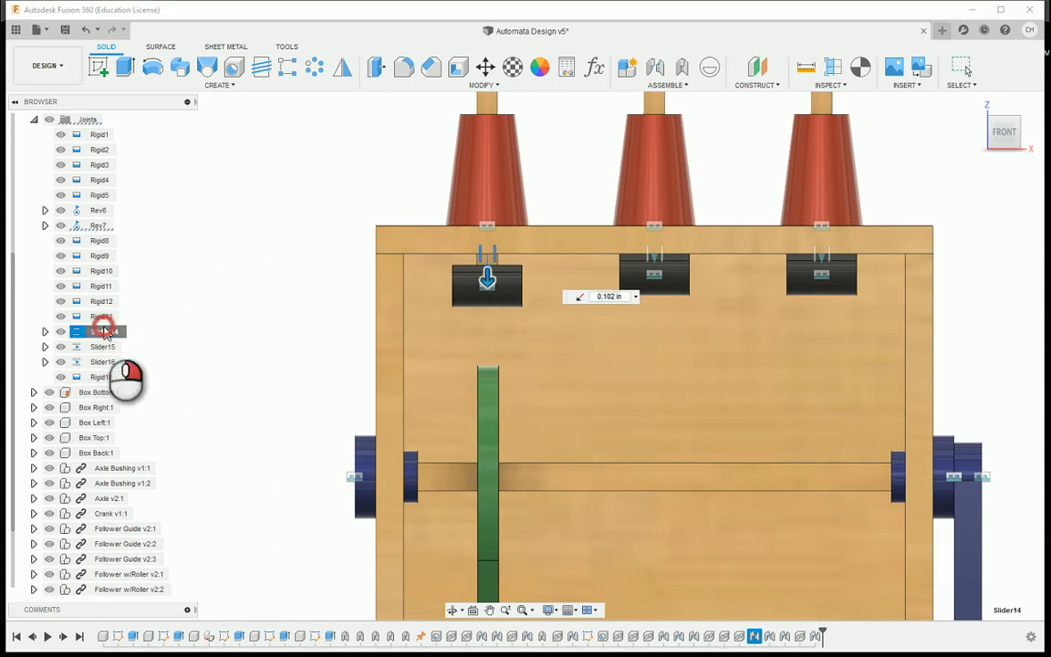
{"action": "right_click", "coordinate": [235, 286]}
- Edit the Slider14 joint limits to remove the maximum and rest values
{"action": "right_click", "coordinate": [112, 334]}
{"action": "left_click", "coordinate": [138, 335]}
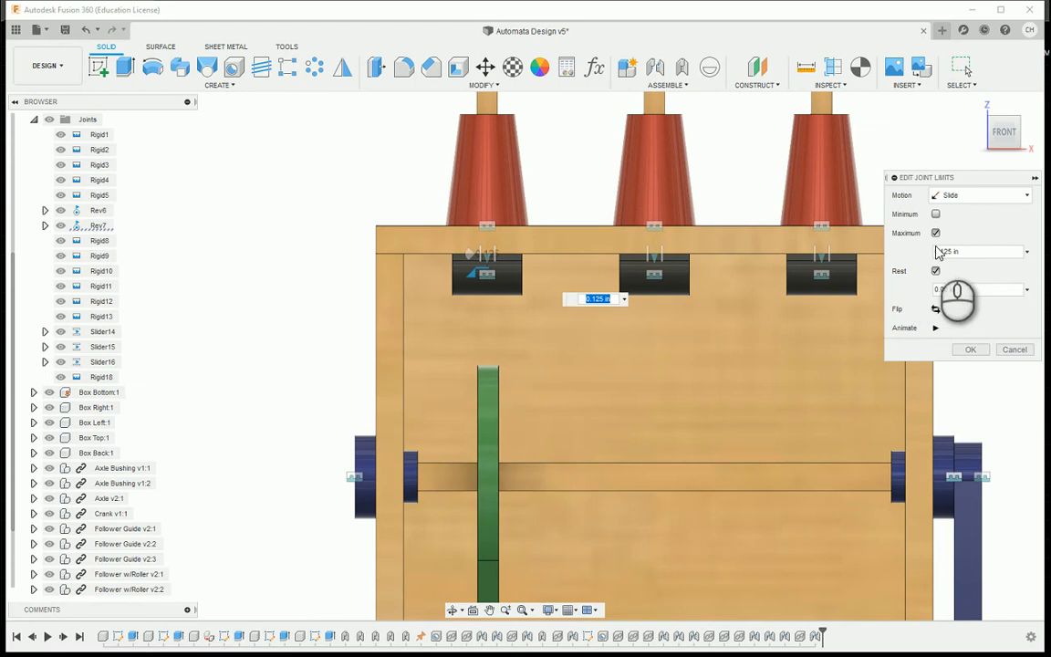
{"action": "left_click", "coordinate": [935, 232]}
{"action": "left_click", "coordinate": [936, 253]}
{"action": "left_click", "coordinate": [967, 291]}
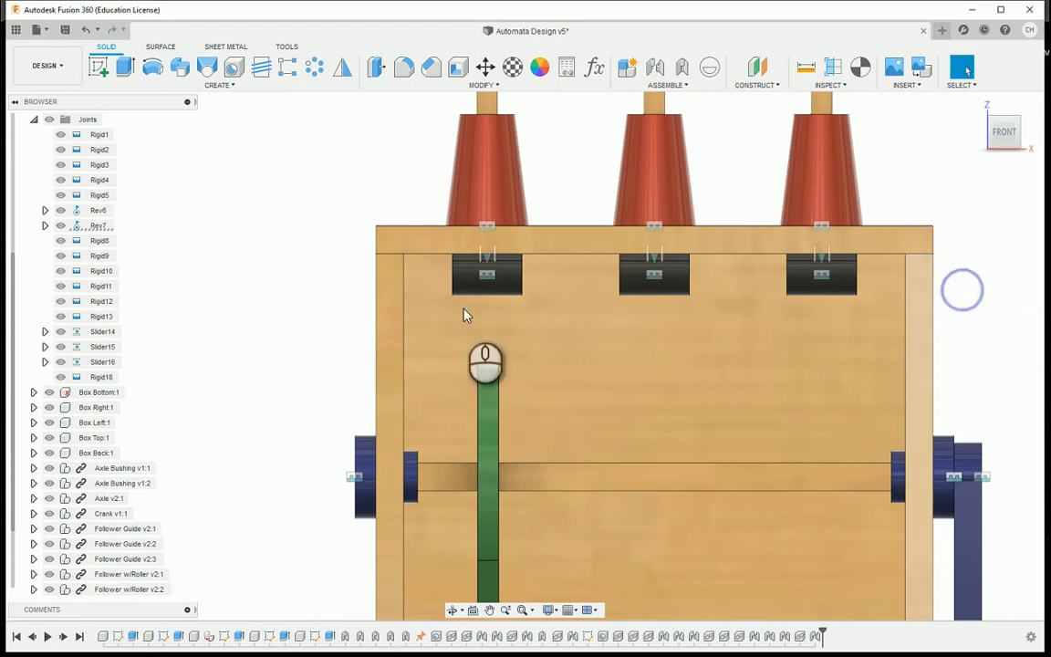
- Drive Slider14 down about 0.623 in to bring the follower's roller just above the pear cam
{"action": "left_click", "coordinate": [488, 259]}
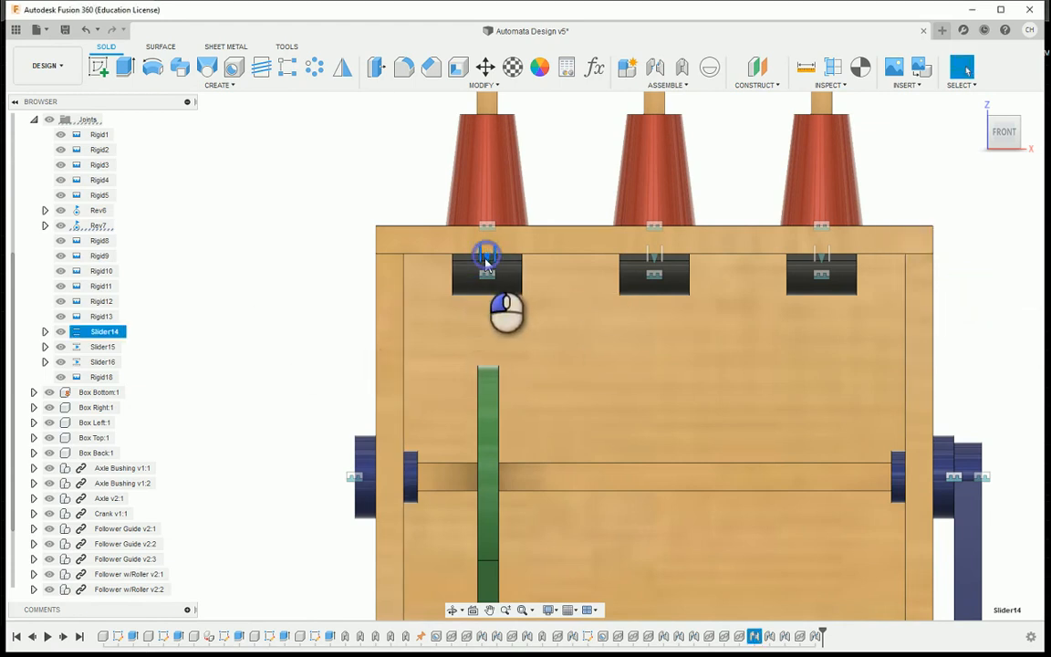
{"action": "left_click", "coordinate": [488, 255]}
{"action": "left_click", "coordinate": [486, 255]}
{"action": "left_click_drag", "start_coordinate": [487, 257], "coordinate": [488, 330]}
{"action": "scroll", "coordinate": [493, 363], "scroll_direction": "up", "scroll_amount": 6}
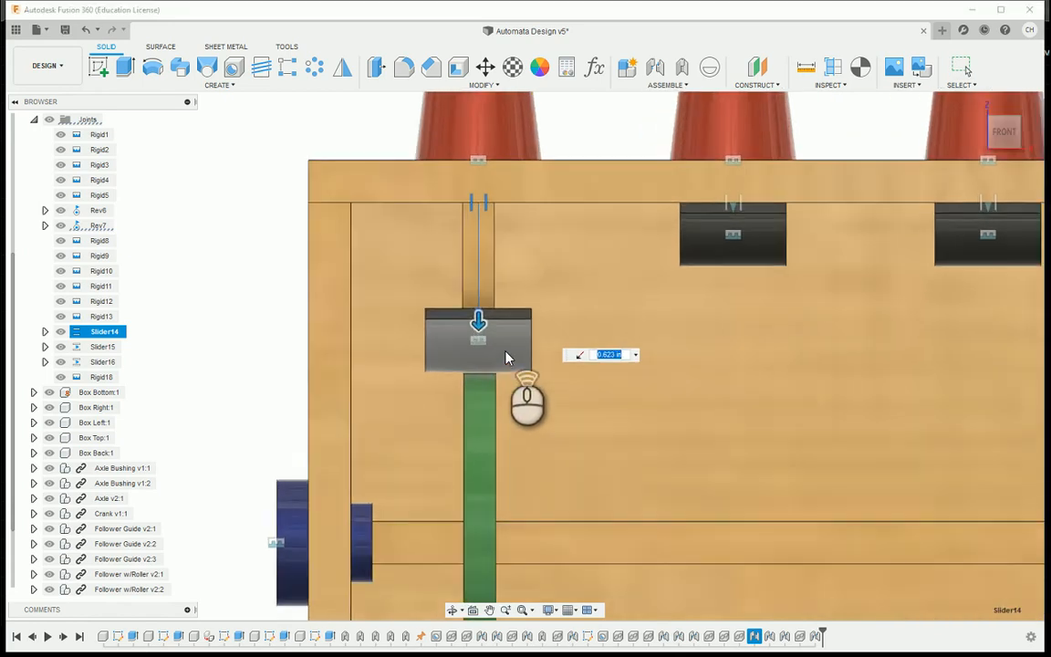
{"action": "scroll", "coordinate": [481, 380], "scroll_direction": "up", "scroll_amount": 1}
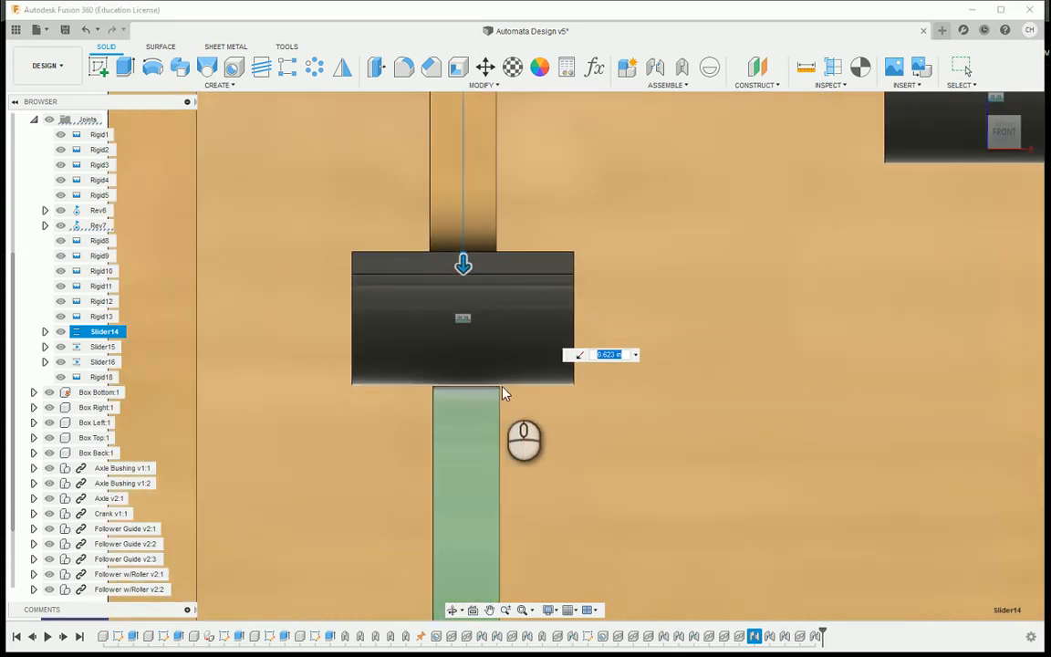
- Set the Slider14 drive distance to 0.625 in, examine the roller's contact with the pear cam, and cancel the drive
{"action": "type", "text": "0.62"}
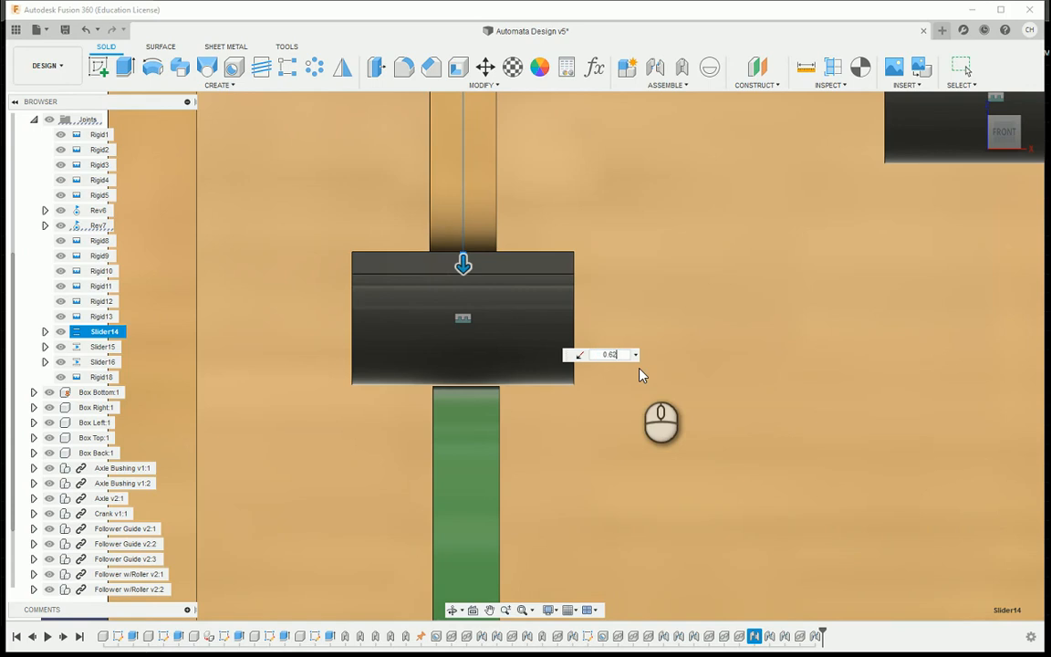
{"action": "type", "text": "5"}
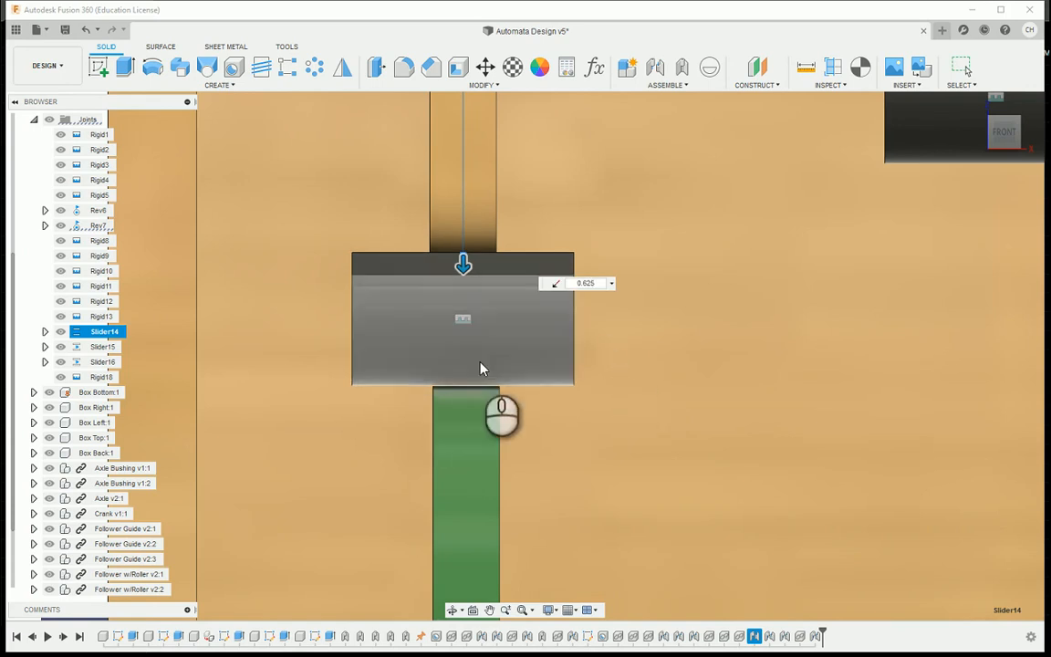
{"action": "left_click_drag", "start_coordinate": [990, 145], "coordinate": [960, 145]}
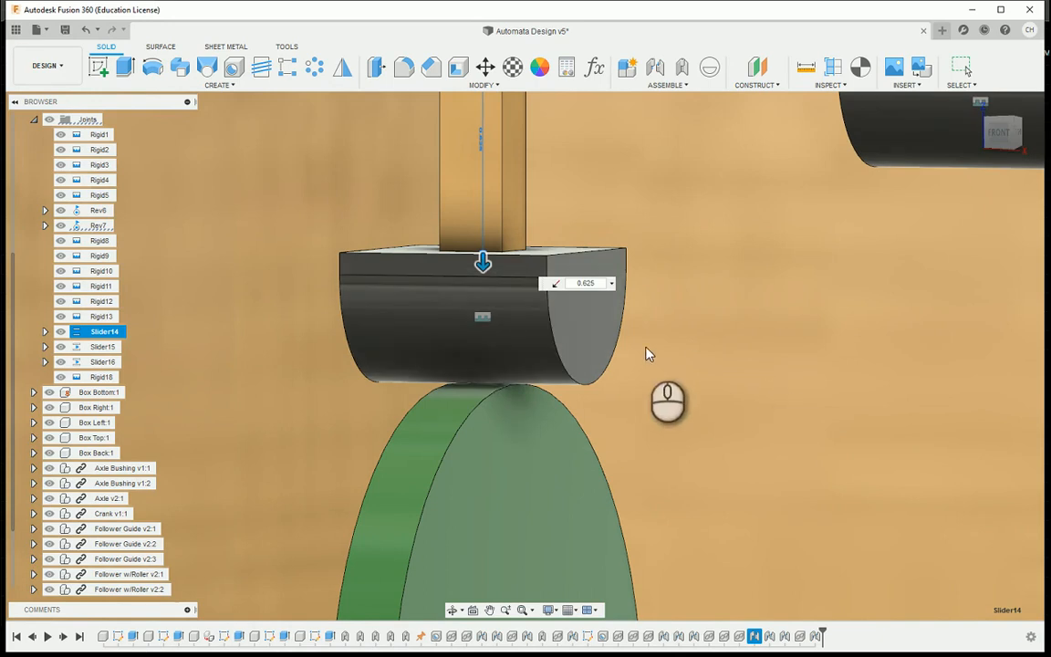
{"action": "scroll", "coordinate": [694, 329], "scroll_direction": "down", "scroll_amount": 5}
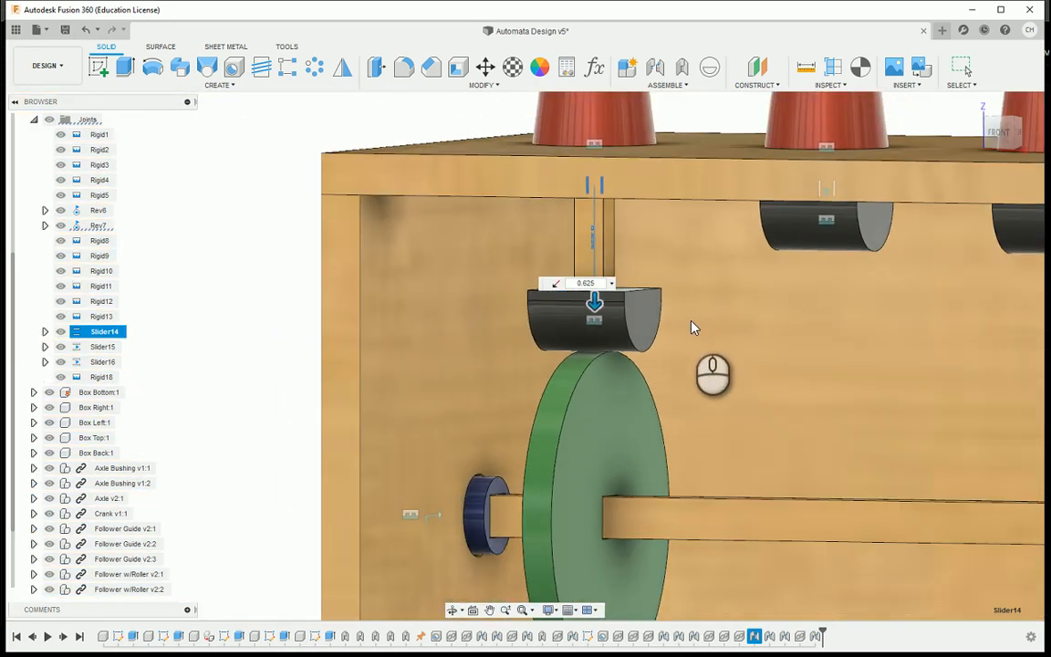
{"action": "right_click", "coordinate": [282, 236]}
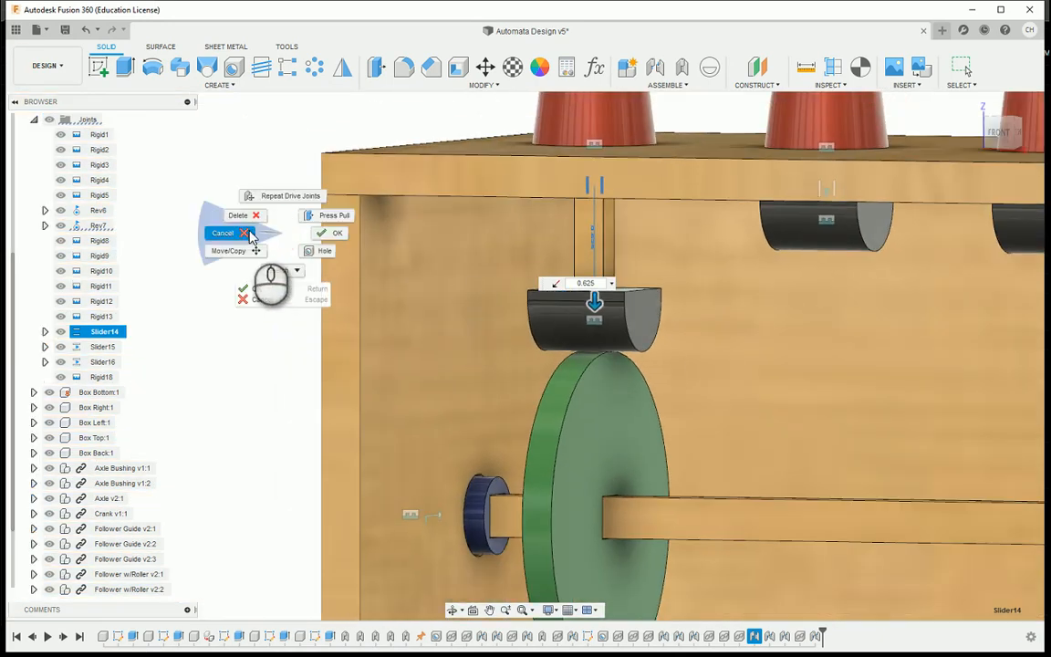
{"action": "left_click", "coordinate": [251, 230]}
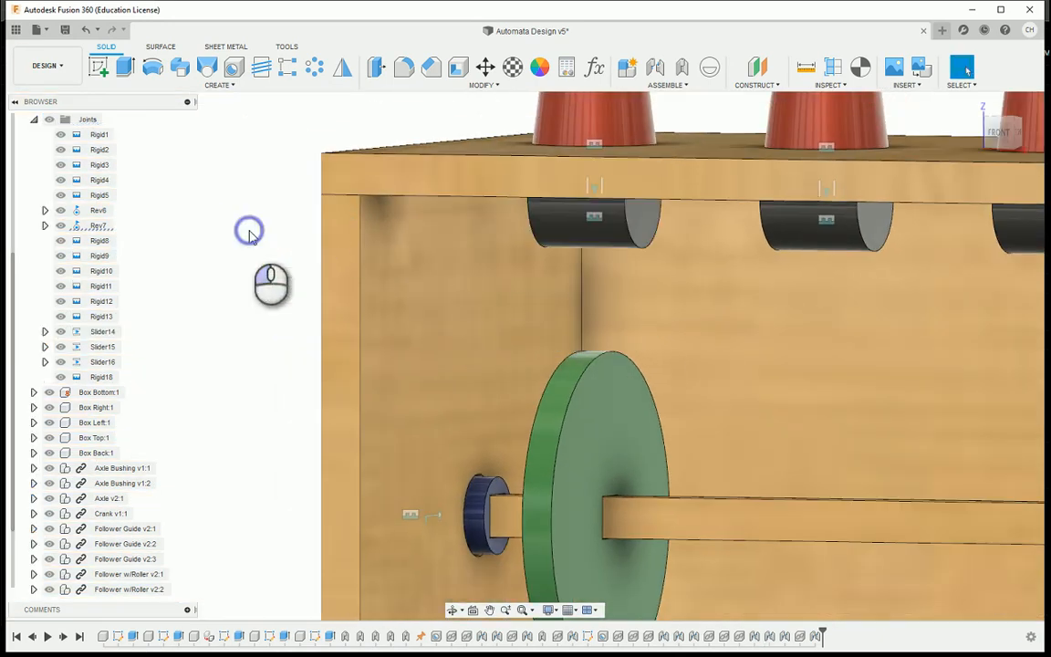
- Edit the Slider14 joint to set its Offset Z to 0.625 in, lowering the roller onto the pear cam
{"action": "right_click", "coordinate": [97, 332]}
{"action": "left_click", "coordinate": [151, 370]}
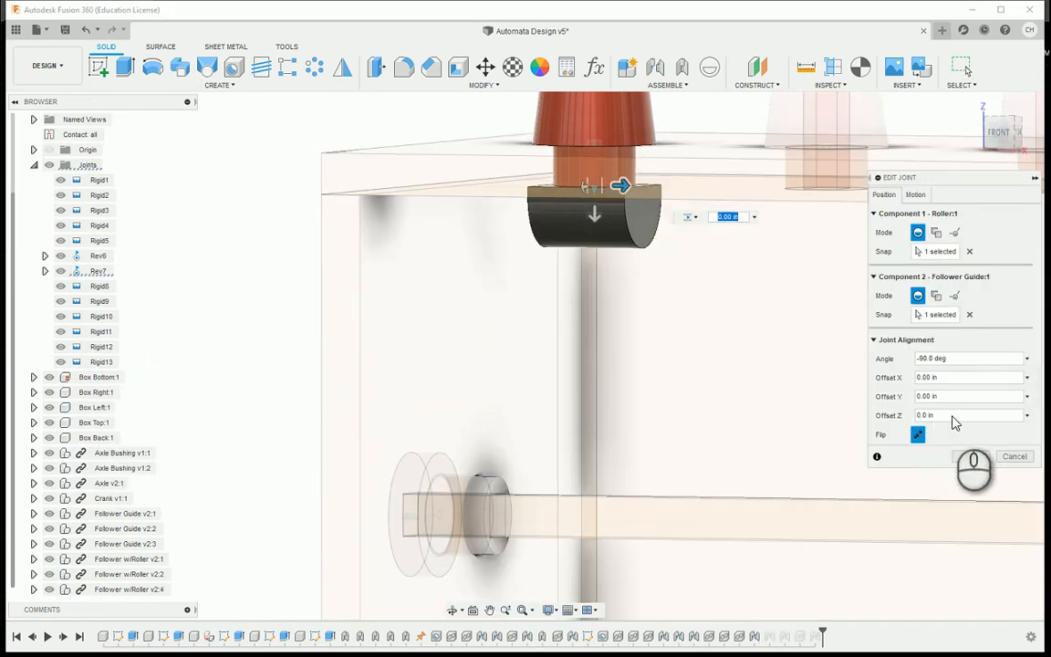
{"action": "left_click", "coordinate": [952, 416]}
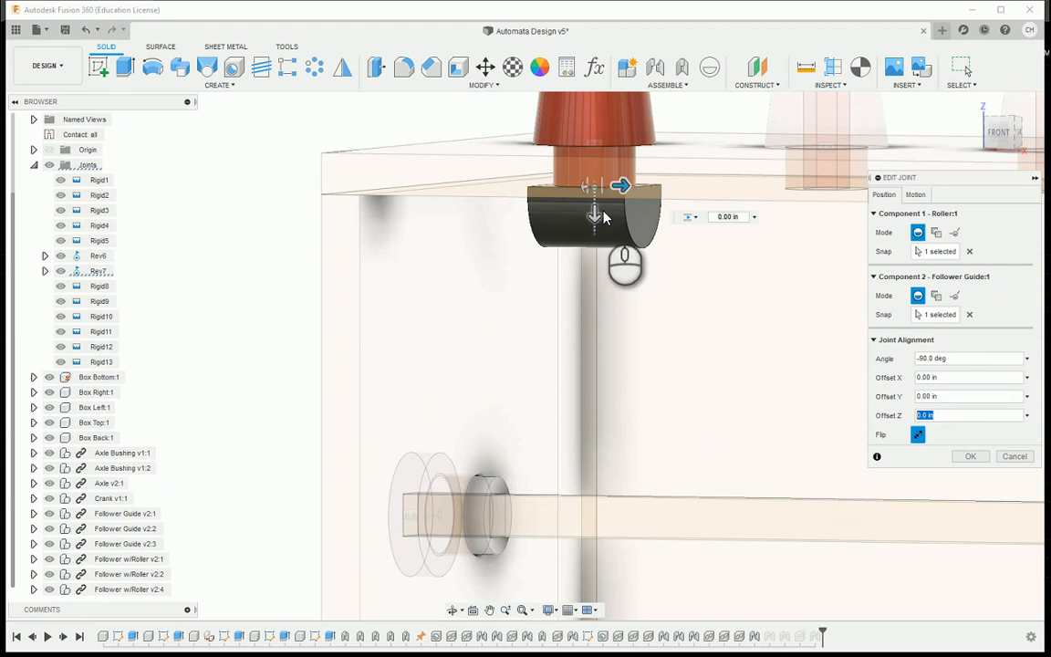
{"action": "left_click", "coordinate": [600, 215]}
{"action": "left_click", "coordinate": [940, 416]}
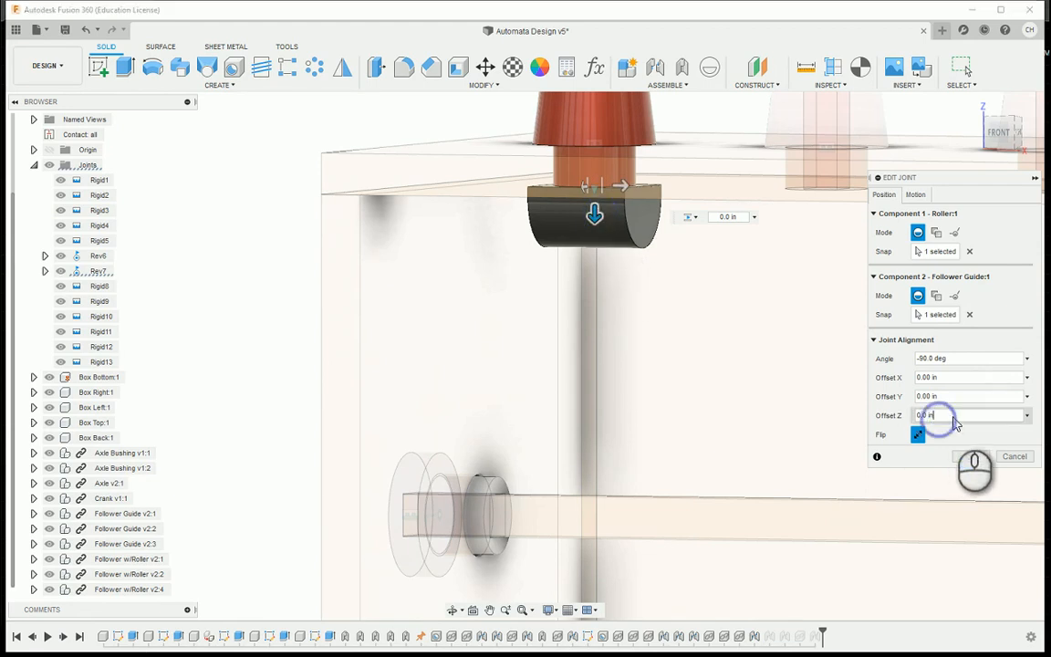
{"action": "left_click", "coordinate": [955, 417]}
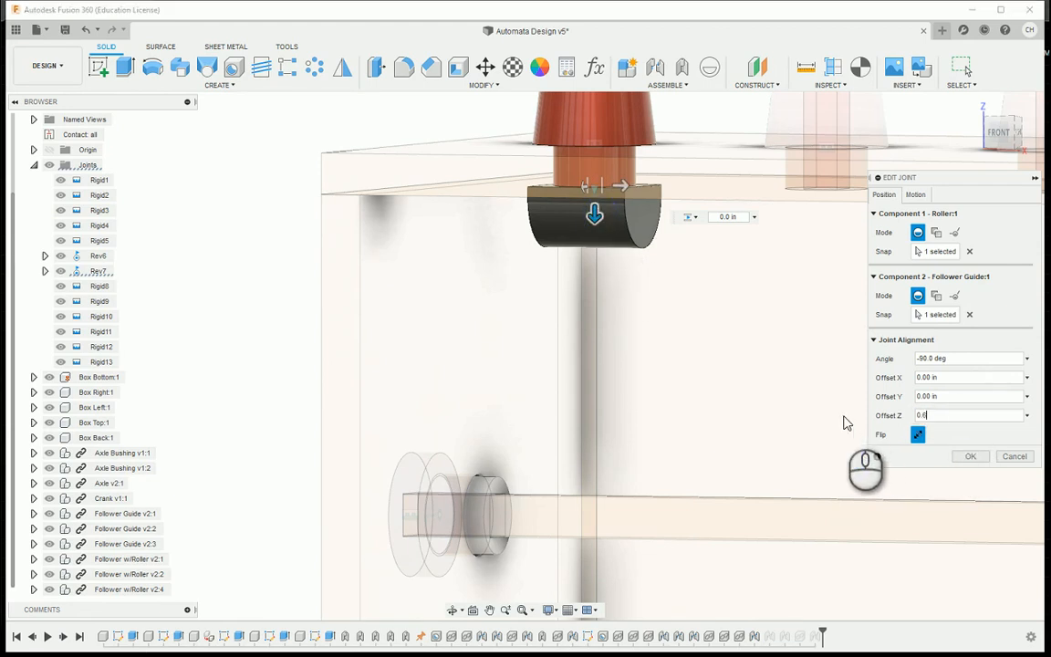
{"action": "type", "text": "0.625"}
{"action": "key", "text": "Return"}
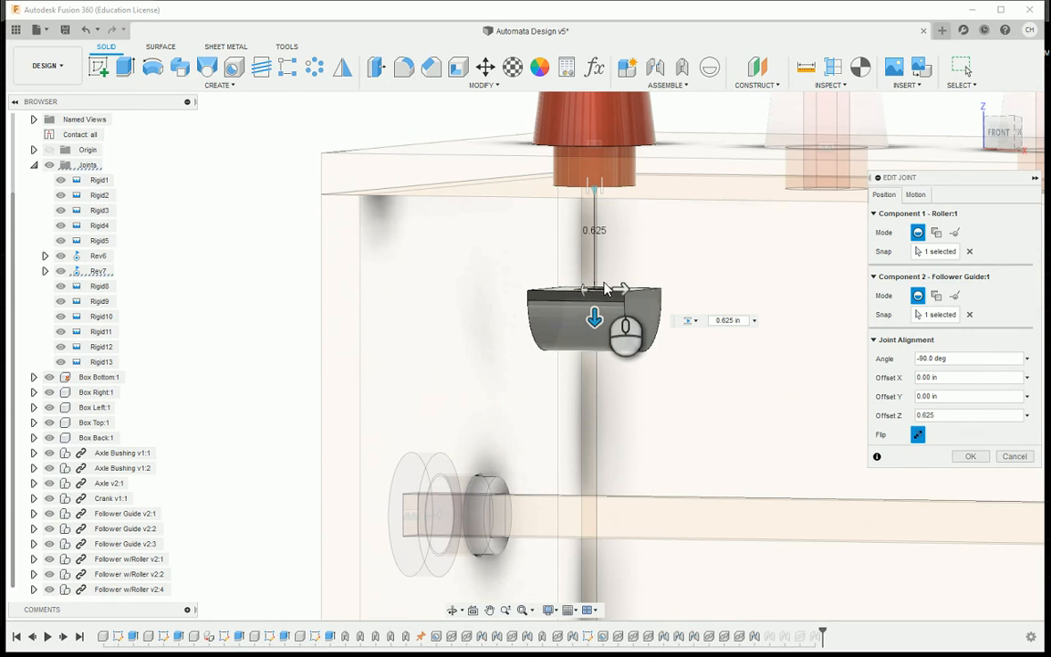
{"action": "left_click", "coordinate": [968, 456]}
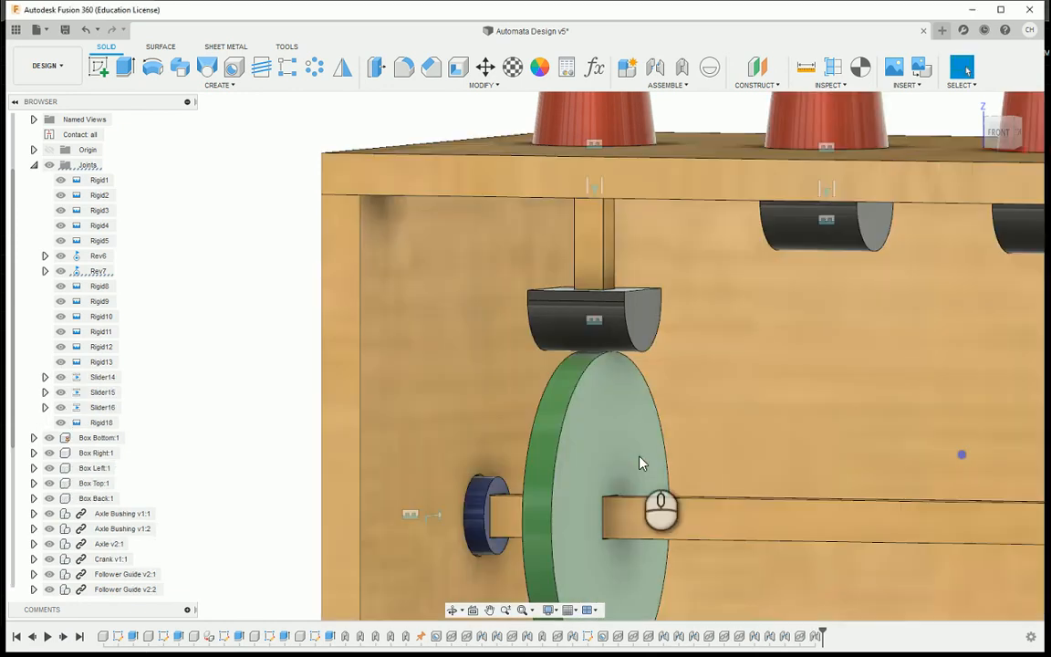
- Edit the Slider14 joint limits to enable a maximum of 0.125 in and a rest position of 0.00 in
{"action": "scroll", "coordinate": [445, 381], "scroll_direction": "down", "scroll_amount": 5}
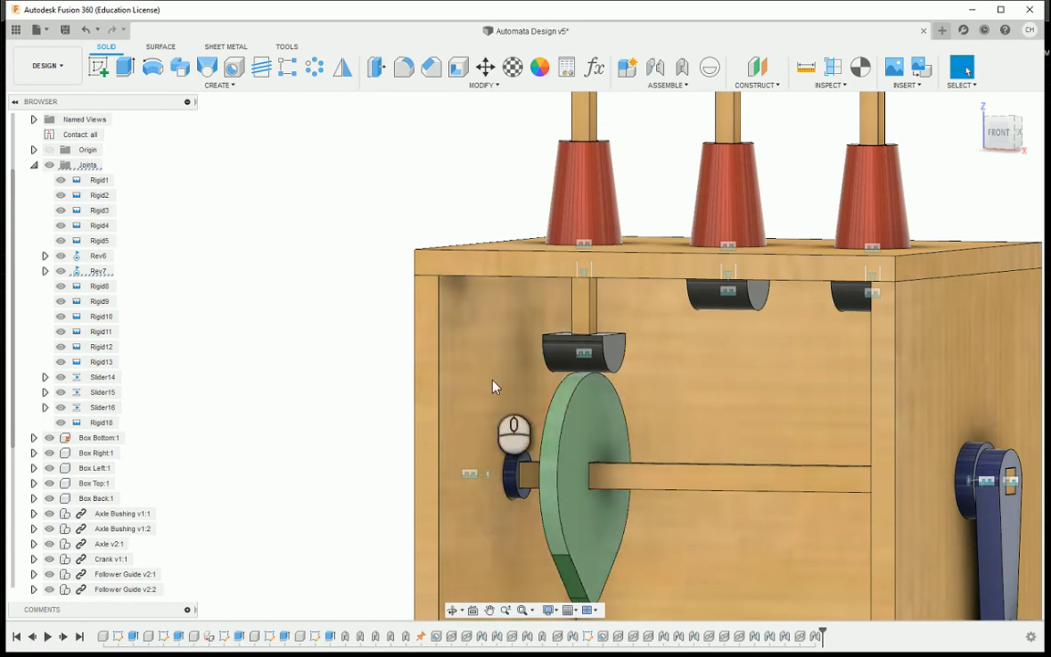
{"action": "left_click", "coordinate": [126, 377]}
{"action": "left_click", "coordinate": [936, 233]}
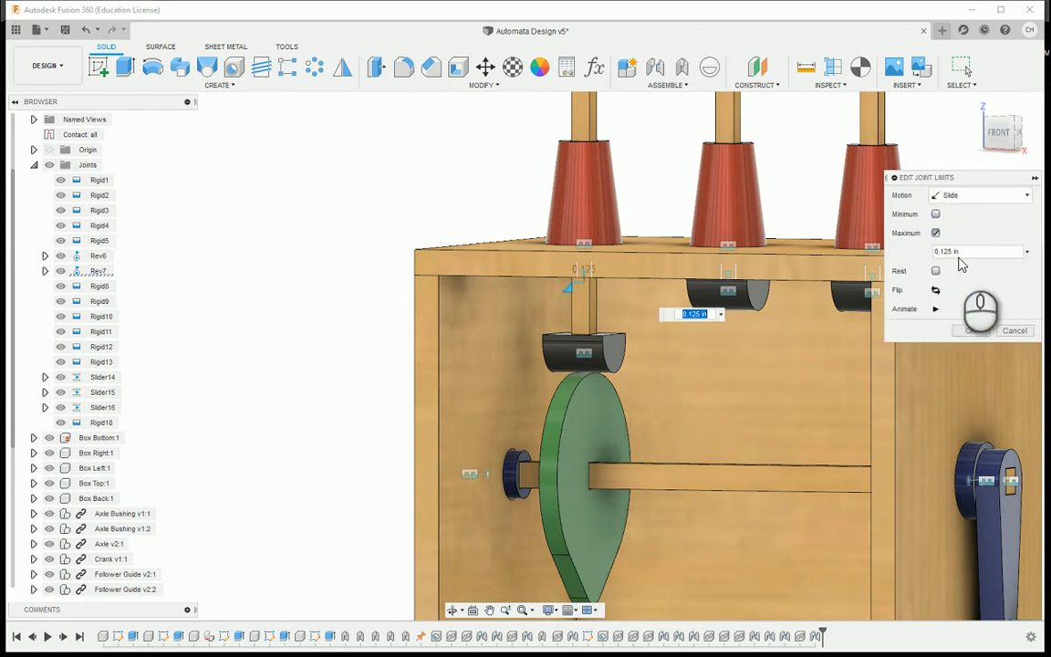
{"action": "left_click", "coordinate": [936, 270]}
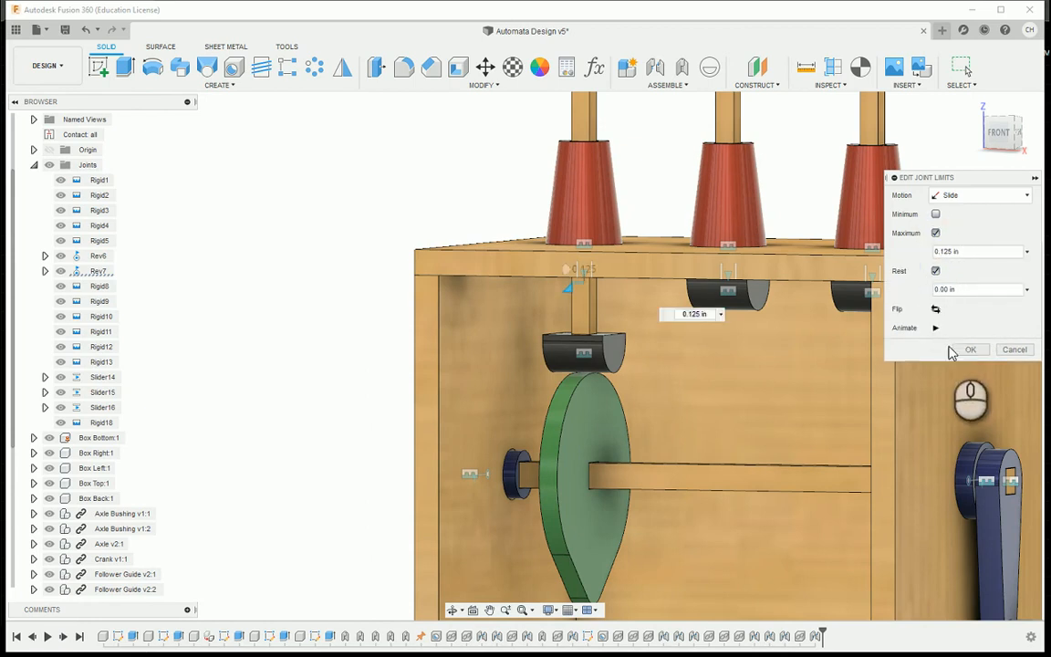
{"action": "left_click", "coordinate": [968, 351]}
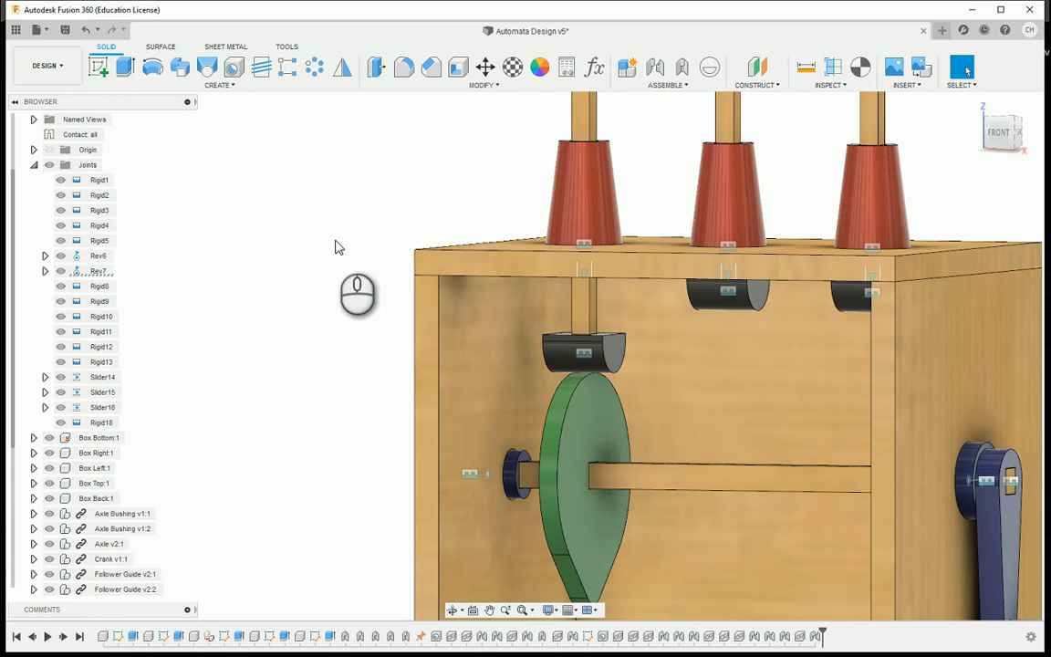
- Disable contact in the assembly and enable contact between all components again
{"action": "scroll", "coordinate": [335, 246], "scroll_direction": "down", "scroll_amount": 4}
{"action": "middle_click_drag", "start_coordinate": [365, 230], "coordinate": [500, 196], "text": "shift"}
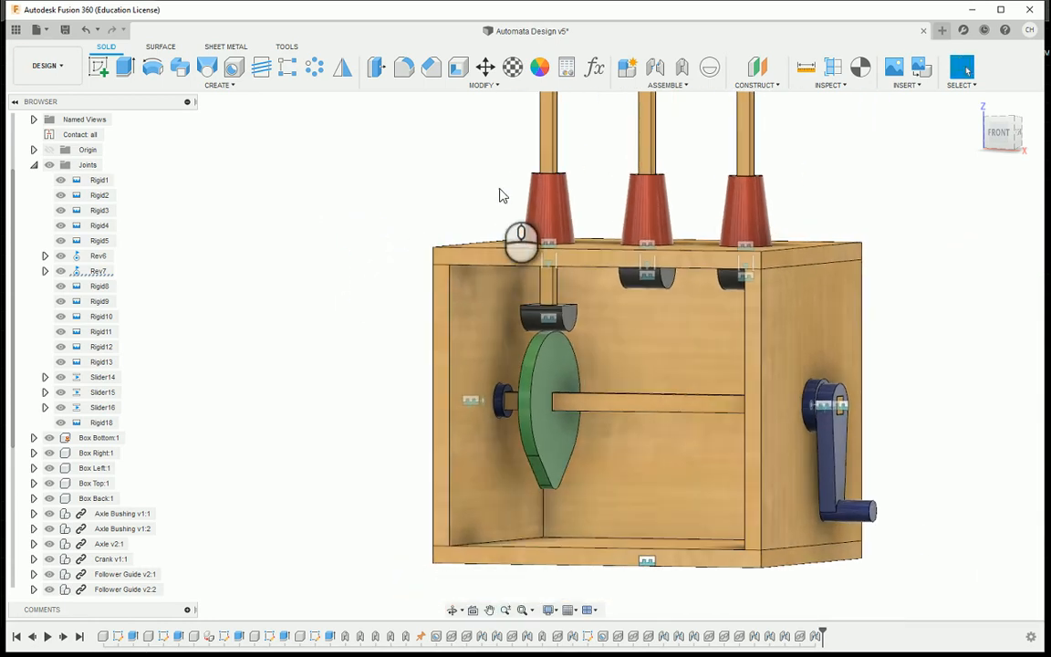
{"action": "left_click", "coordinate": [655, 88]}
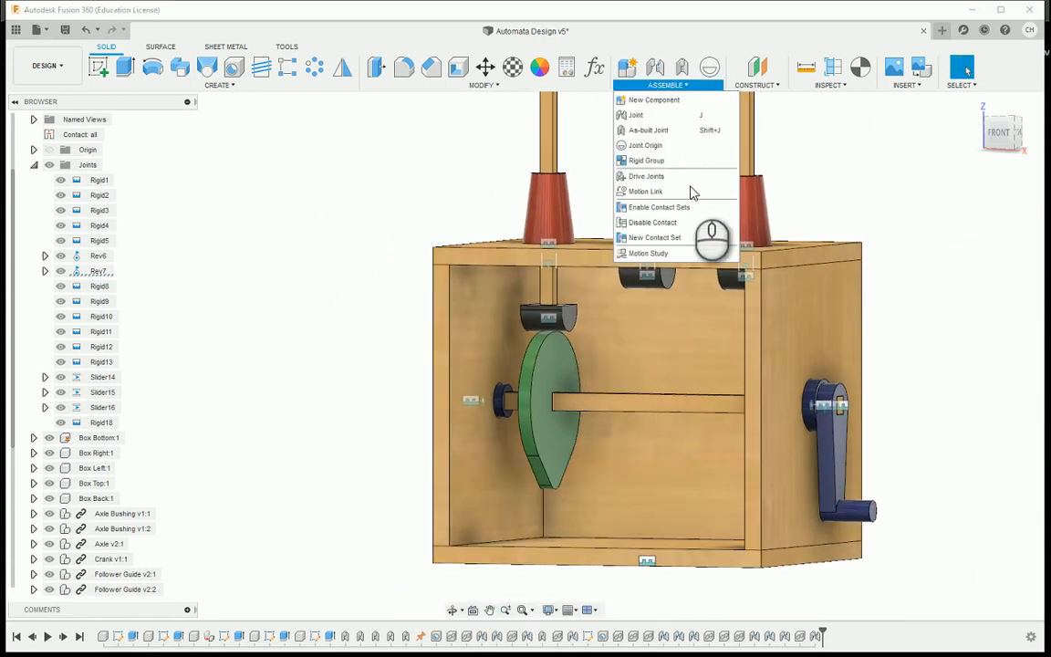
{"action": "left_click", "coordinate": [665, 226]}
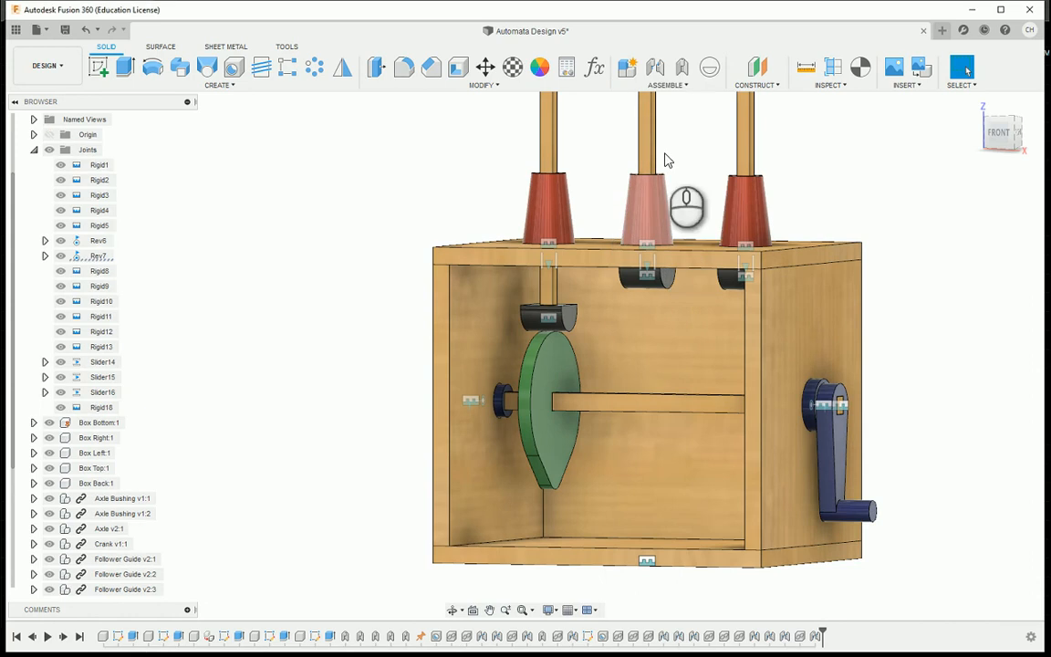
{"action": "left_click", "coordinate": [669, 88]}
{"action": "left_click", "coordinate": [668, 223]}
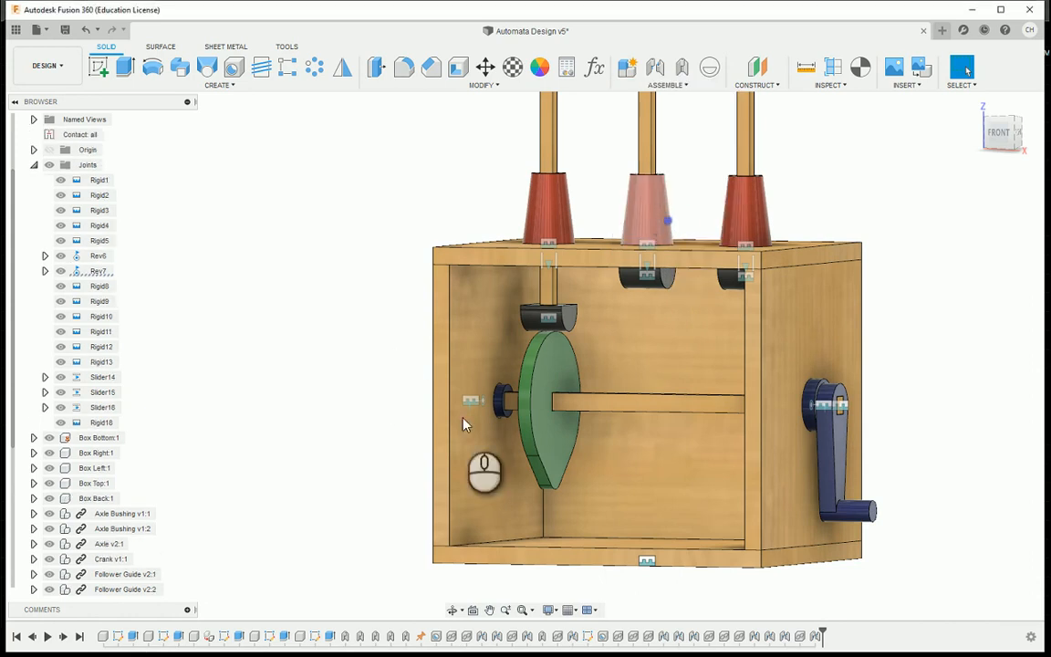
- Turn the crank and examine from an isometric view how the pear cam acts on its follower
{"action": "left_click_drag", "start_coordinate": [860, 517], "coordinate": [840, 510]}
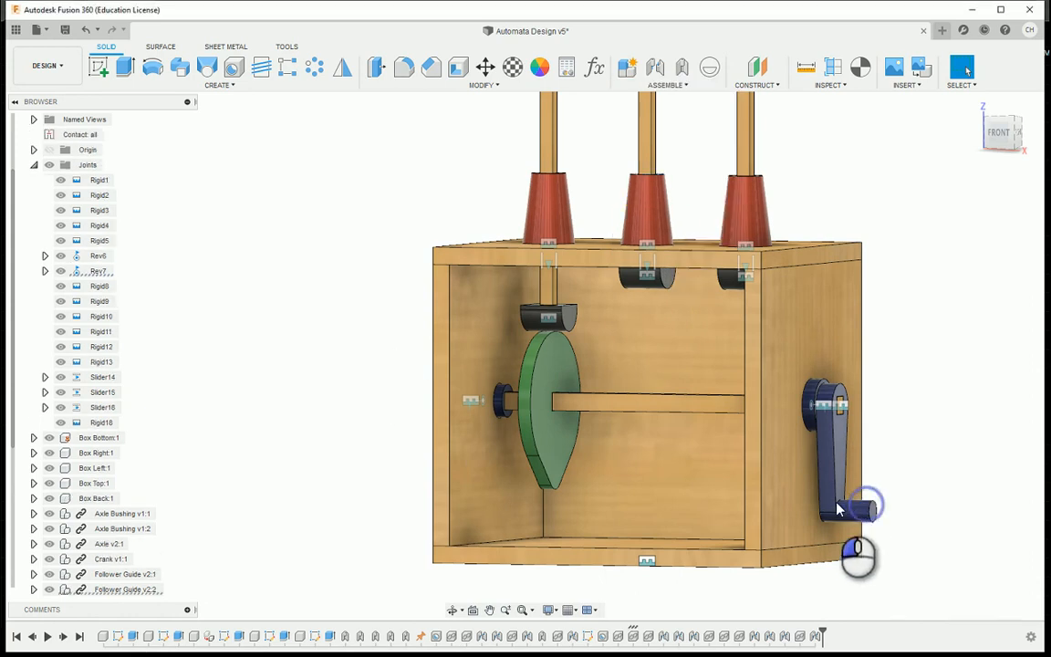
{"action": "left_click_drag", "start_coordinate": [790, 466], "coordinate": [891, 441]}
{"action": "left_click", "coordinate": [976, 108]}
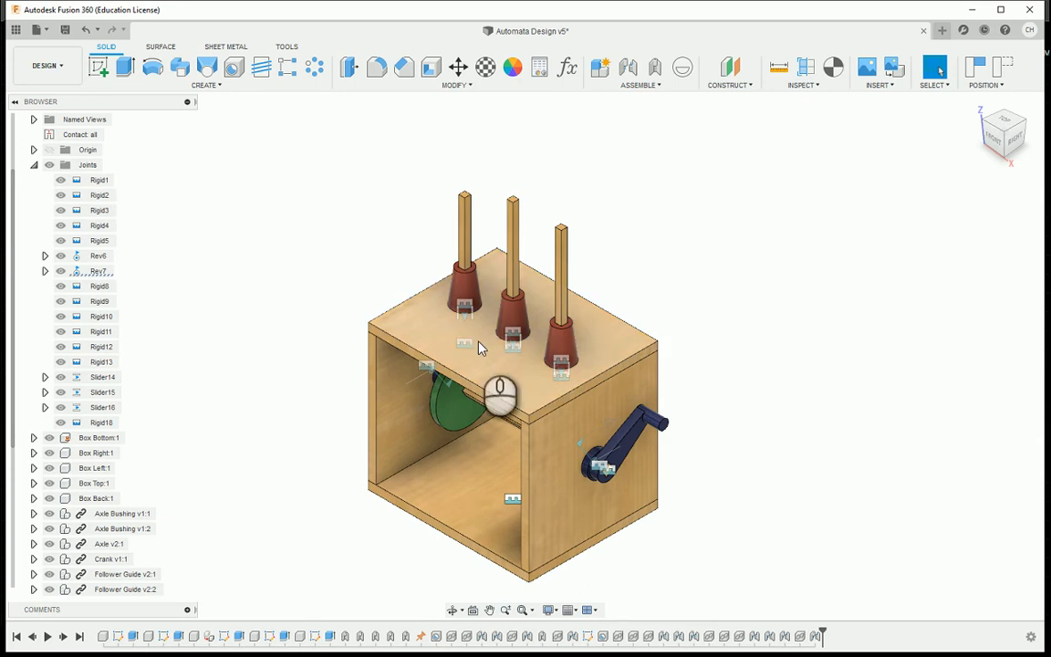
- Hide the Box Top component to expose the cam and the follower rollers
{"action": "left_click", "coordinate": [481, 347]}
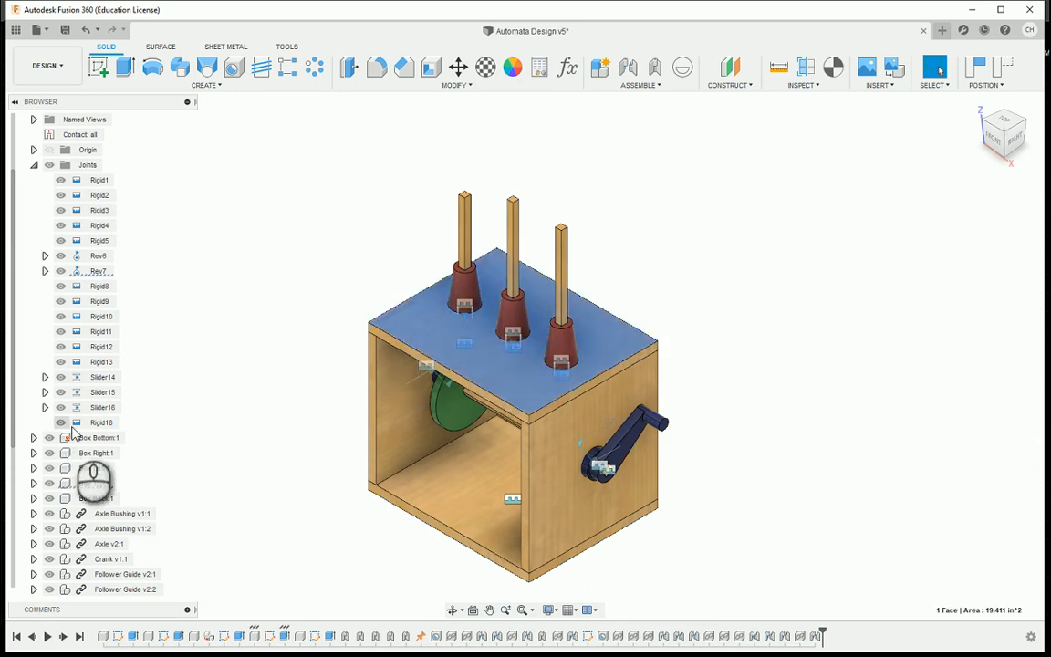
{"action": "scroll", "coordinate": [76, 442], "scroll_direction": "down", "scroll_amount": 1}
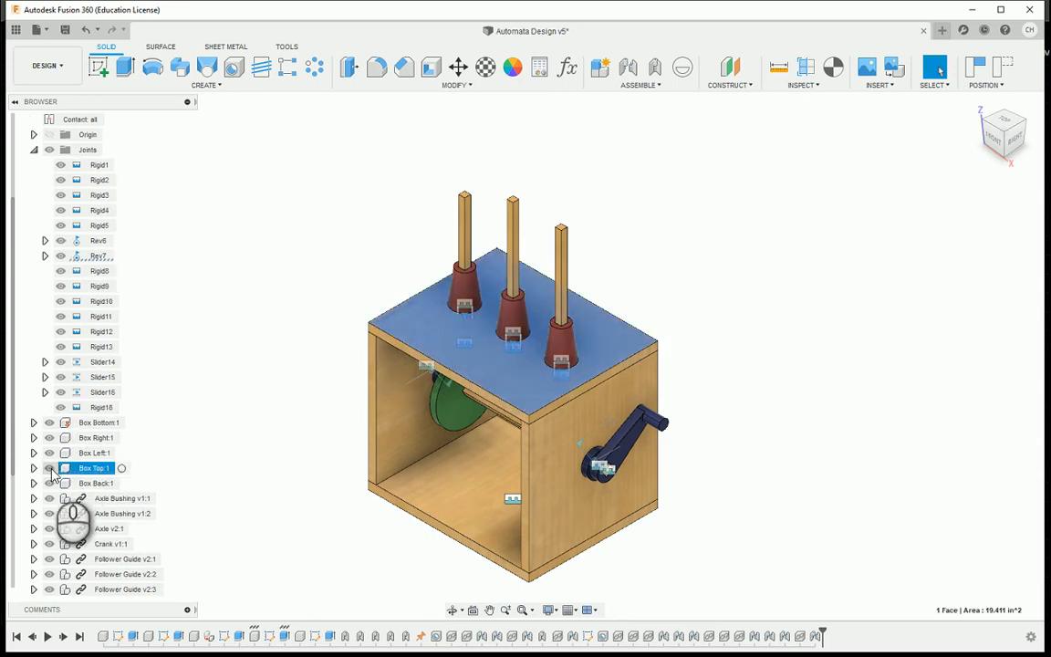
{"action": "left_click", "coordinate": [49, 468]}
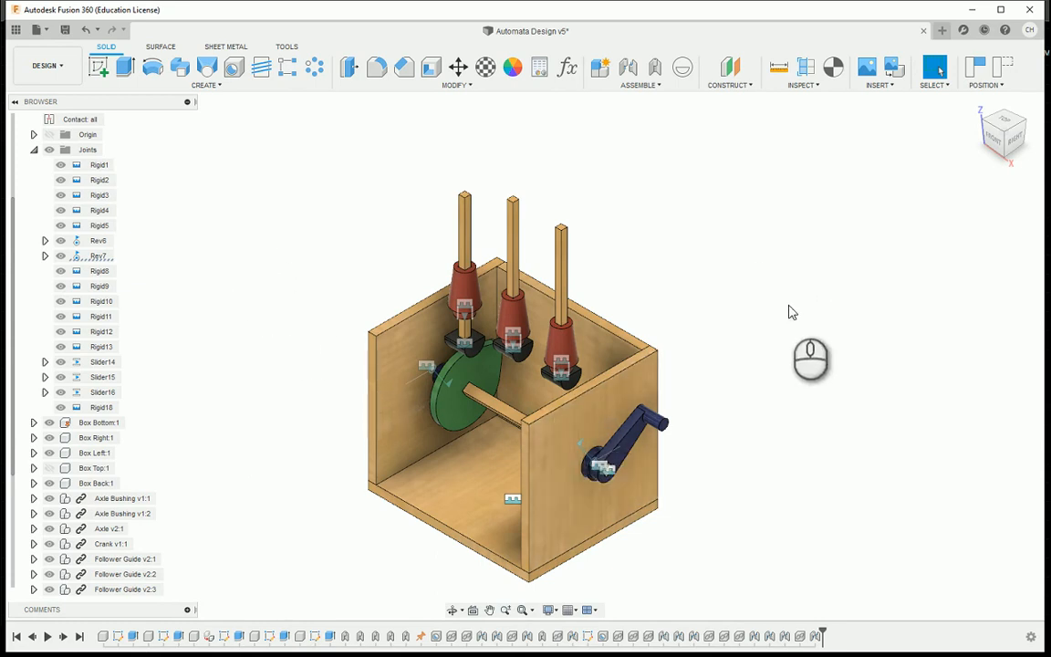
{"action": "middle_click_drag", "start_coordinate": [741, 365], "coordinate": [832, 309]}
{"action": "scroll", "coordinate": [830, 244], "scroll_direction": "up", "scroll_amount": 3}
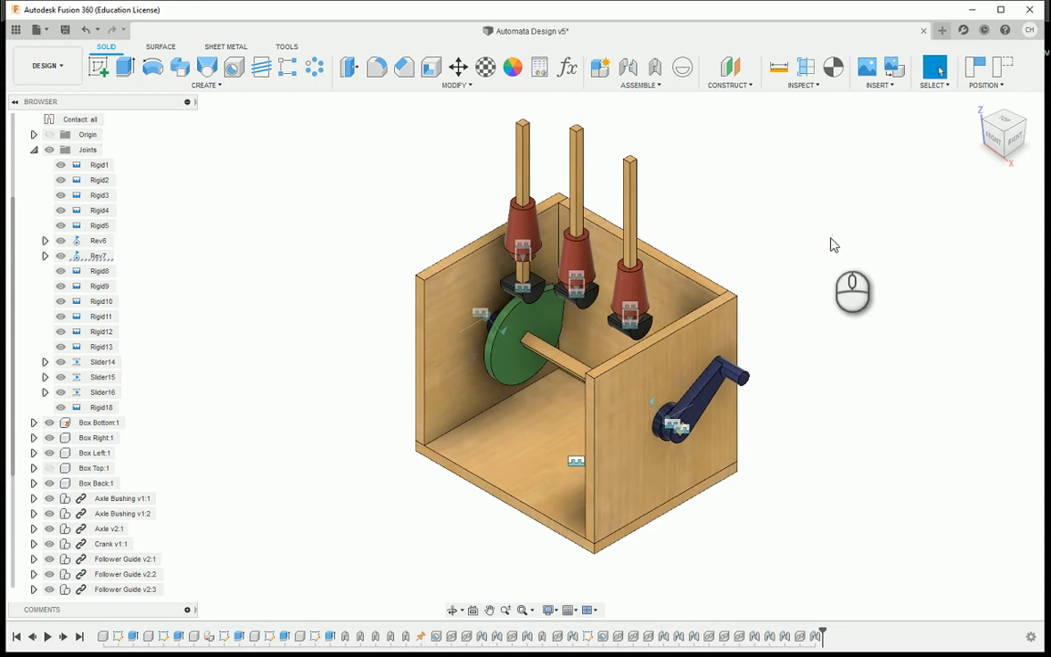
- Turn the crank with the box top hidden and send the Rev6 joint to its home position
{"action": "left_click_drag", "start_coordinate": [712, 388], "coordinate": [665, 485]}
{"action": "right_click", "coordinate": [96, 259]}
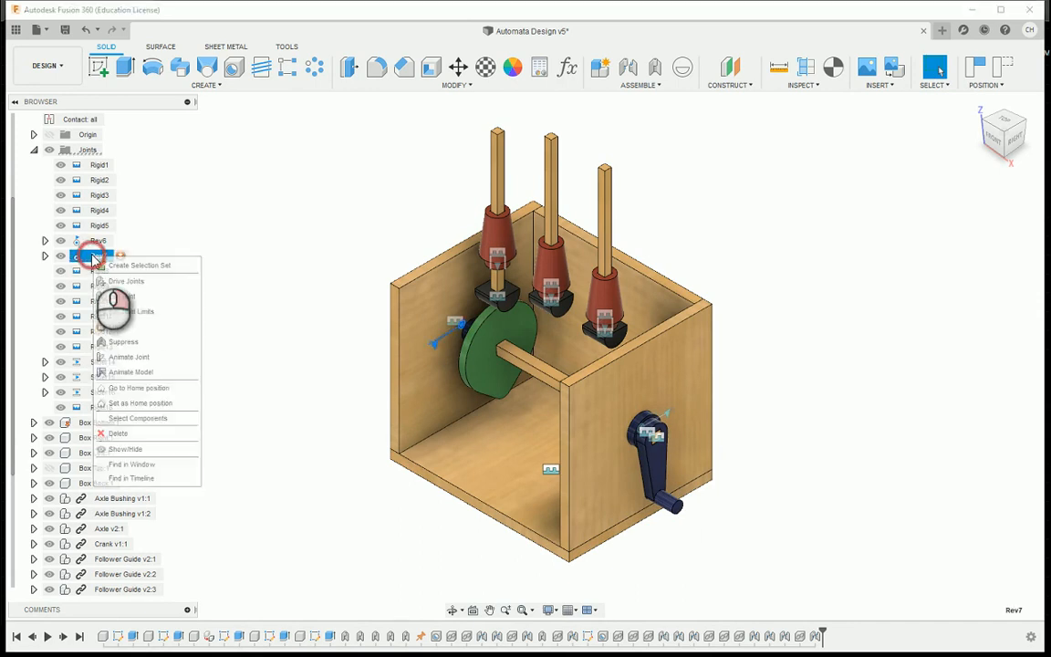
{"action": "left_click", "coordinate": [97, 242]}
{"action": "right_click", "coordinate": [97, 243]}
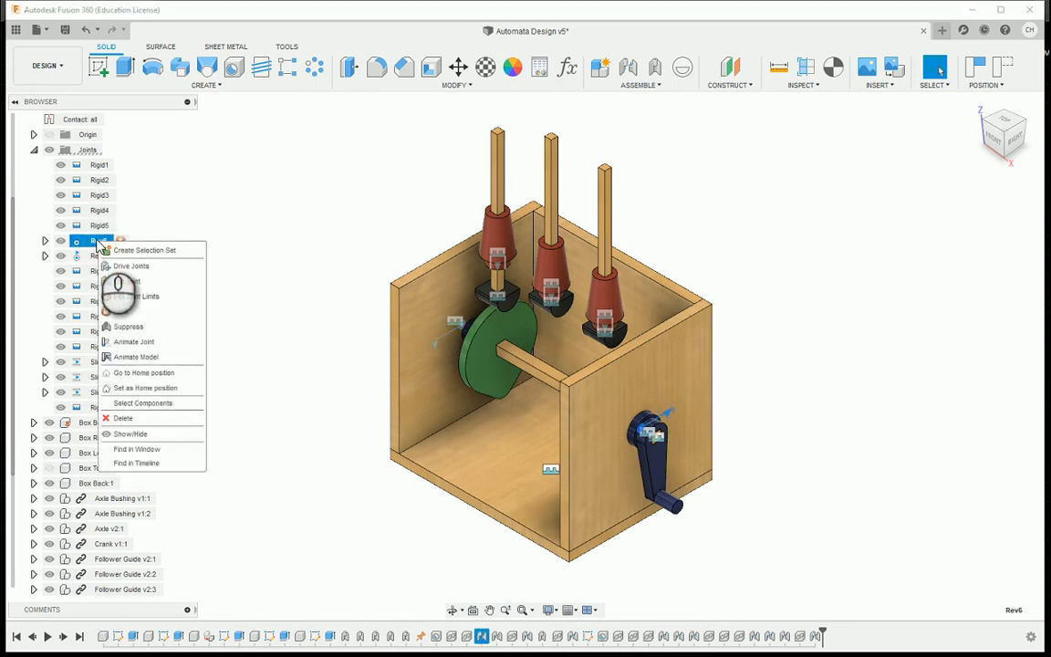
{"action": "left_click", "coordinate": [174, 372]}
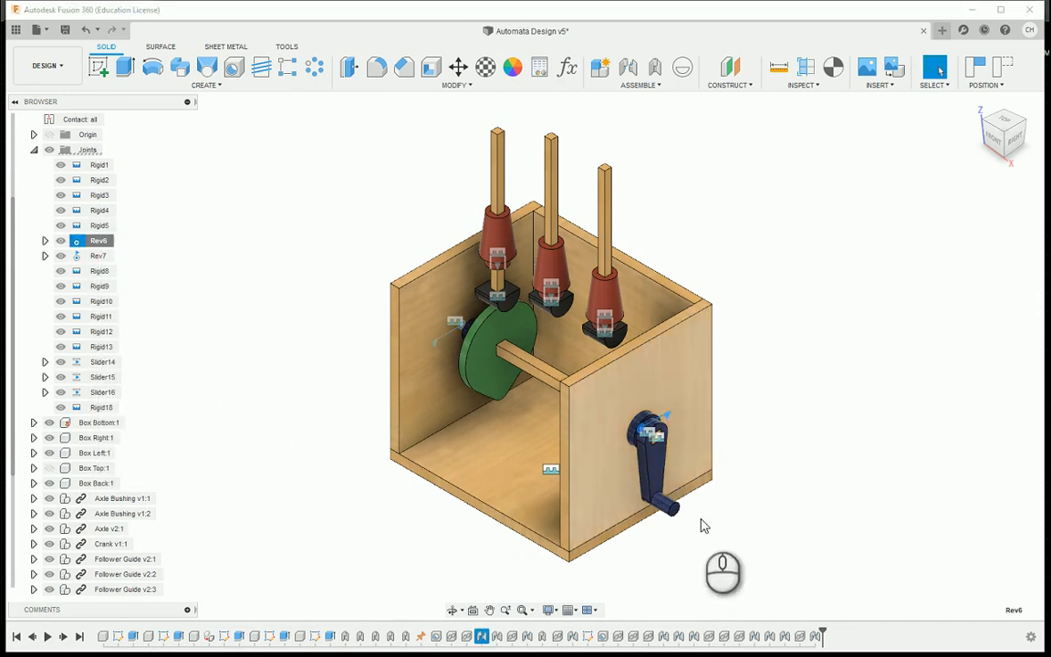
{"action": "left_click_drag", "start_coordinate": [684, 502], "coordinate": [839, 444]}
- Insert the Eccentric Cam (Square Hole) outside the box beside the crank, rotated 90 degrees about Z and 180 degrees about Y
{"action": "left_click", "coordinate": [16, 30]}
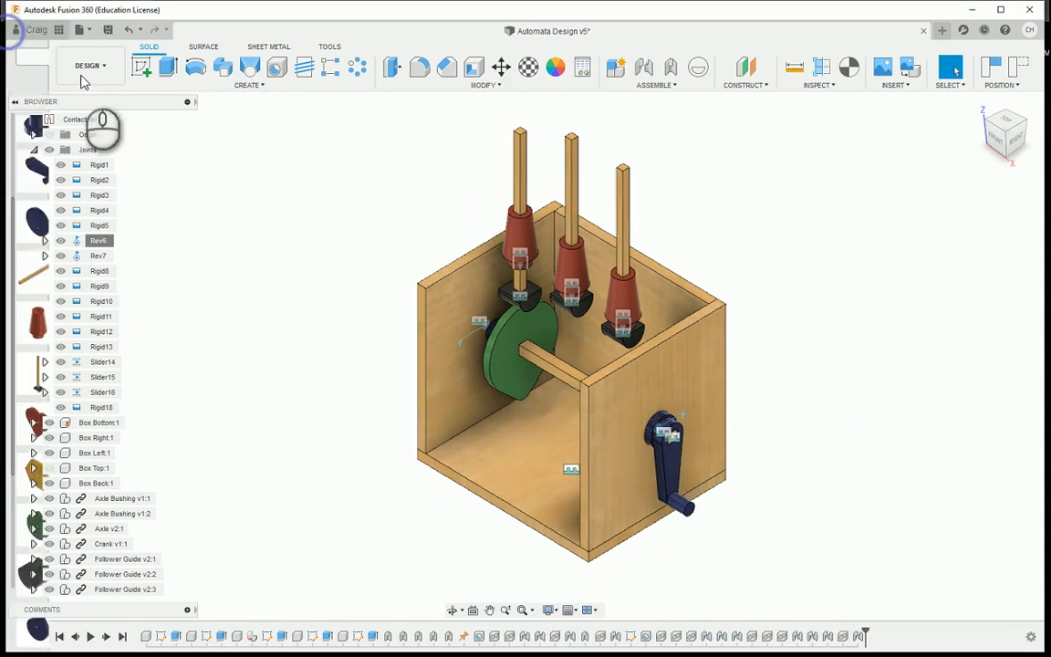
{"action": "left_click_drag", "start_coordinate": [114, 220], "coordinate": [826, 393]}
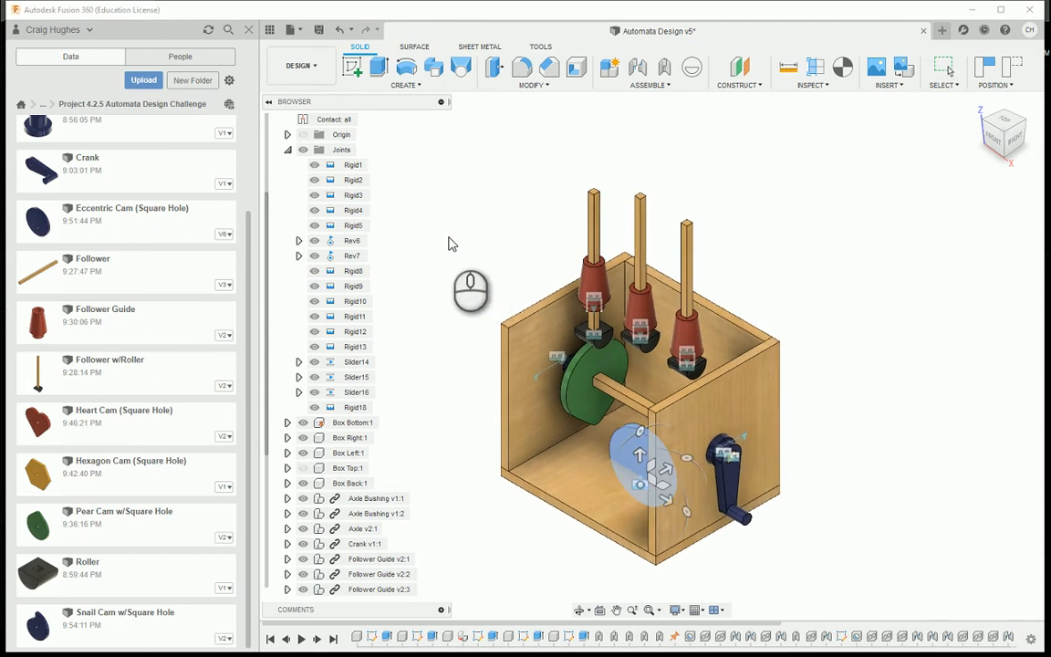
{"action": "left_click", "coordinate": [245, 32]}
{"action": "left_click_drag", "start_coordinate": [538, 492], "coordinate": [619, 339]}
{"action": "scroll", "coordinate": [751, 414], "scroll_direction": "up", "scroll_amount": 5}
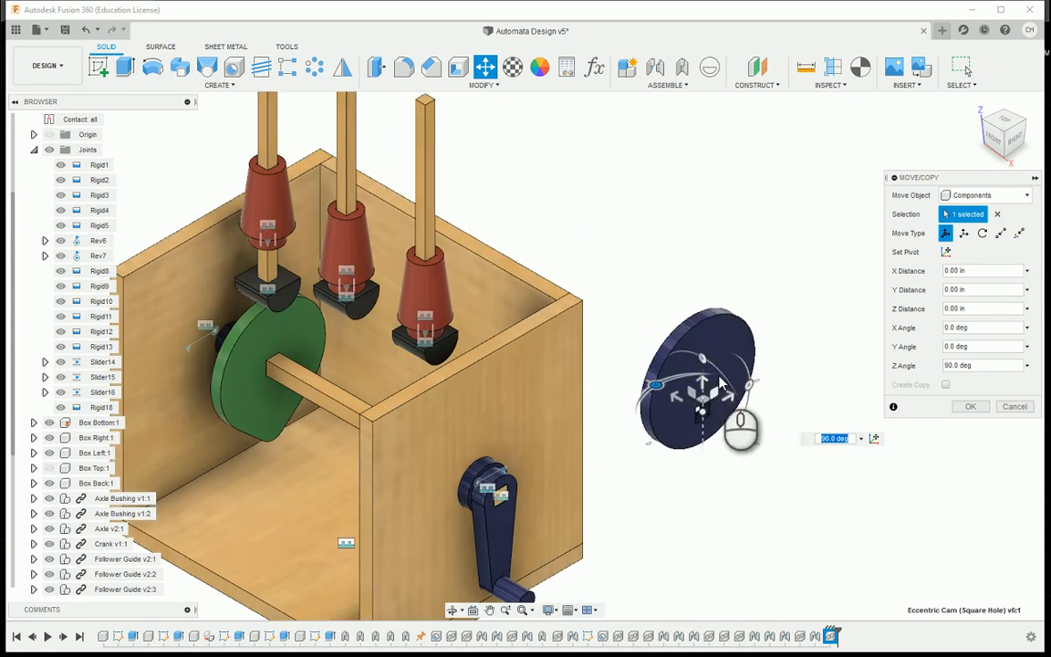
{"action": "left_click_drag", "start_coordinate": [755, 390], "coordinate": [604, 479]}
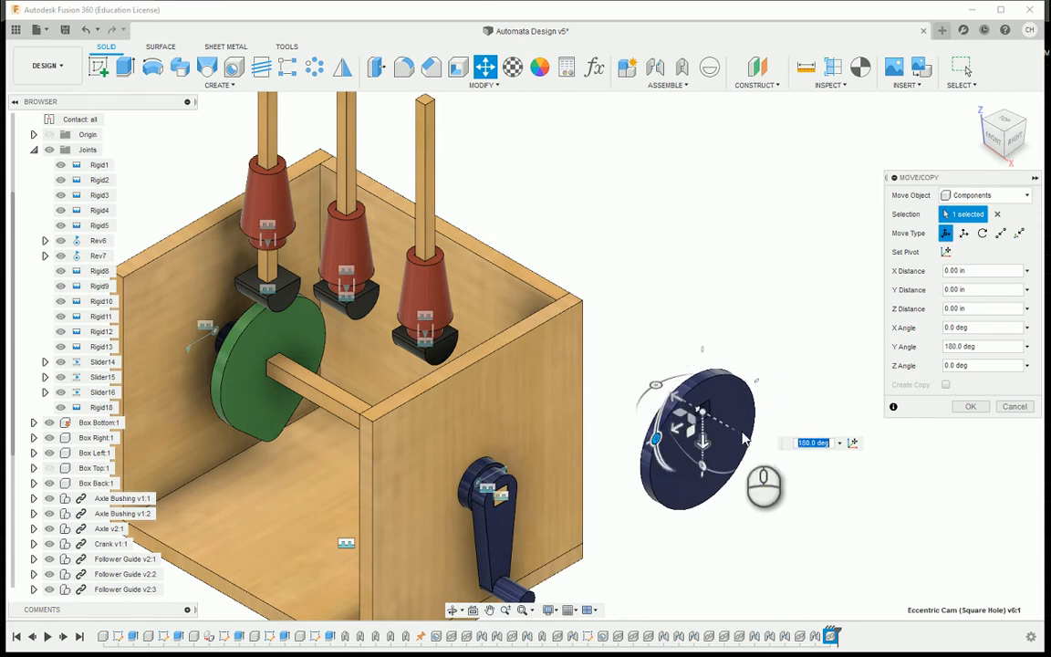
{"action": "left_click", "coordinate": [973, 408]}
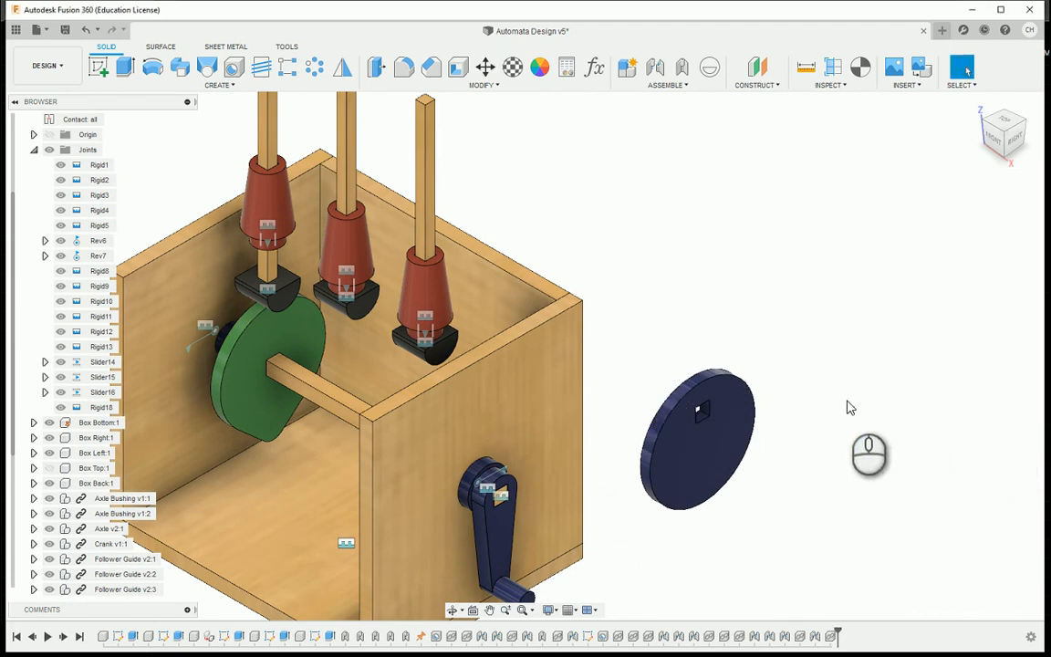
{"action": "scroll", "coordinate": [803, 393], "scroll_direction": "up", "scroll_amount": 5}
{"action": "left_click", "coordinate": [656, 79]}
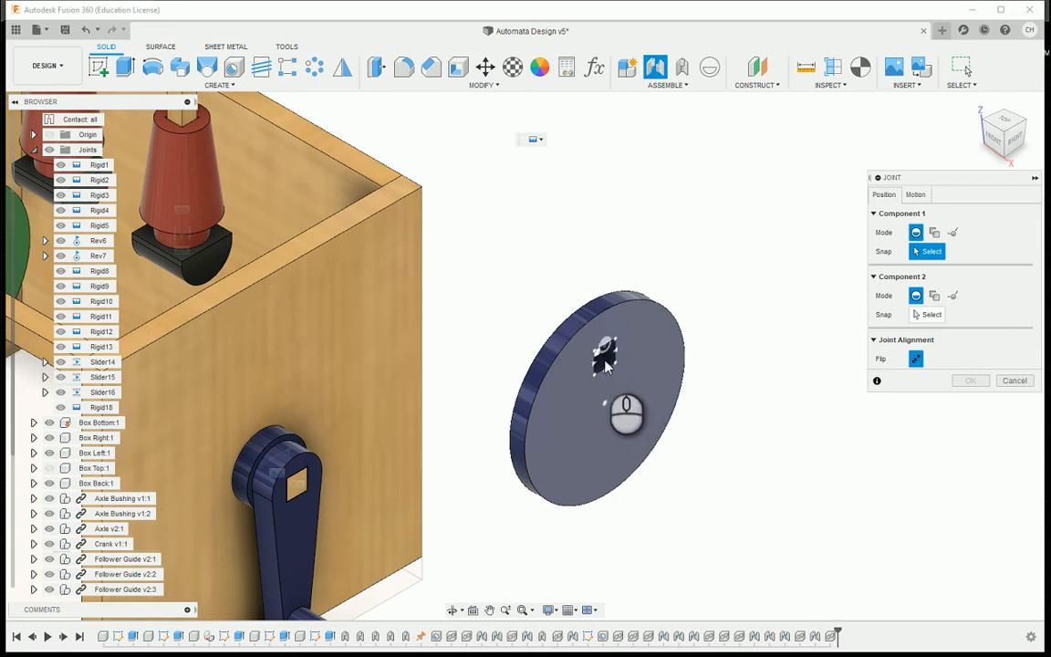
{"action": "scroll", "coordinate": [608, 363], "scroll_direction": "up", "scroll_amount": 2}
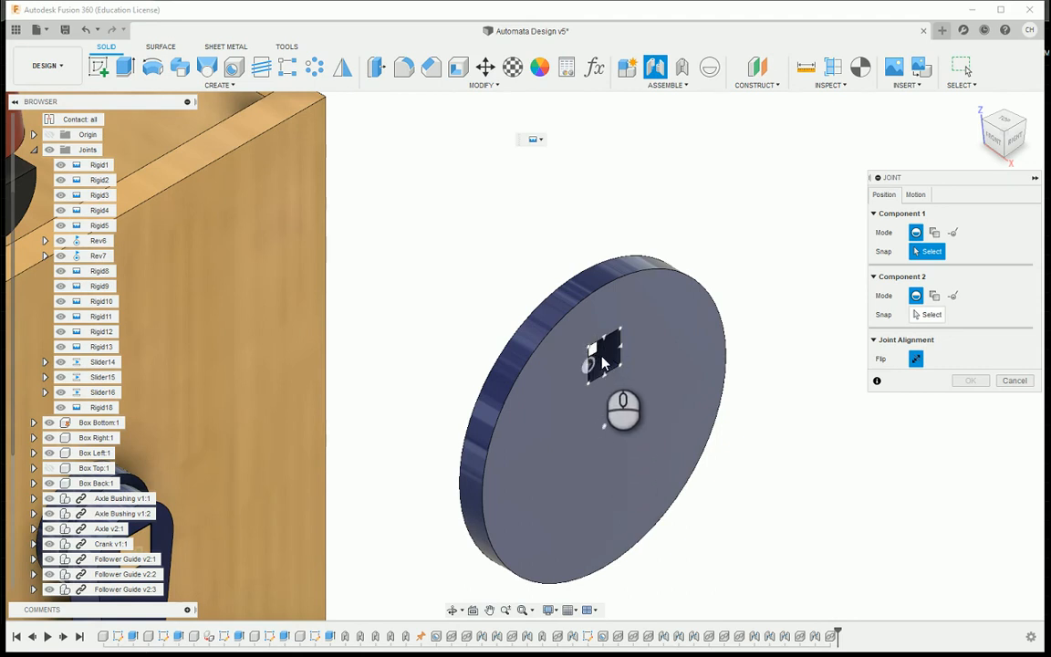
{"action": "left_click", "coordinate": [1005, 384]}
- Open the inserted Eccentric Cam (Square Hole) component for associative editing in place
{"action": "left_click", "coordinate": [666, 379]}
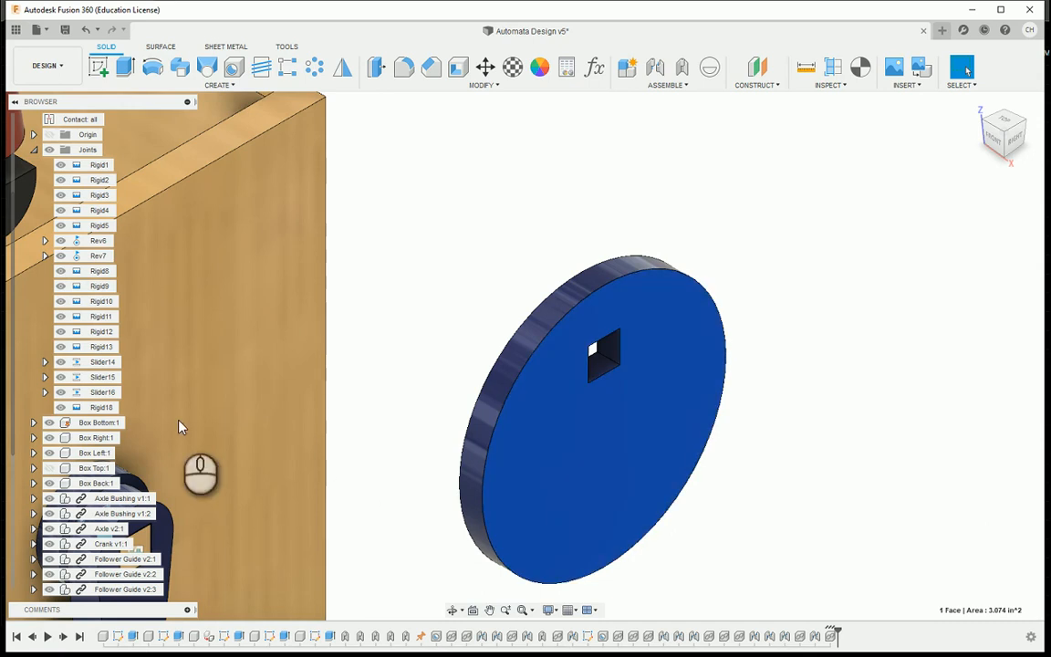
{"action": "scroll", "coordinate": [180, 426], "scroll_direction": "down", "scroll_amount": 3}
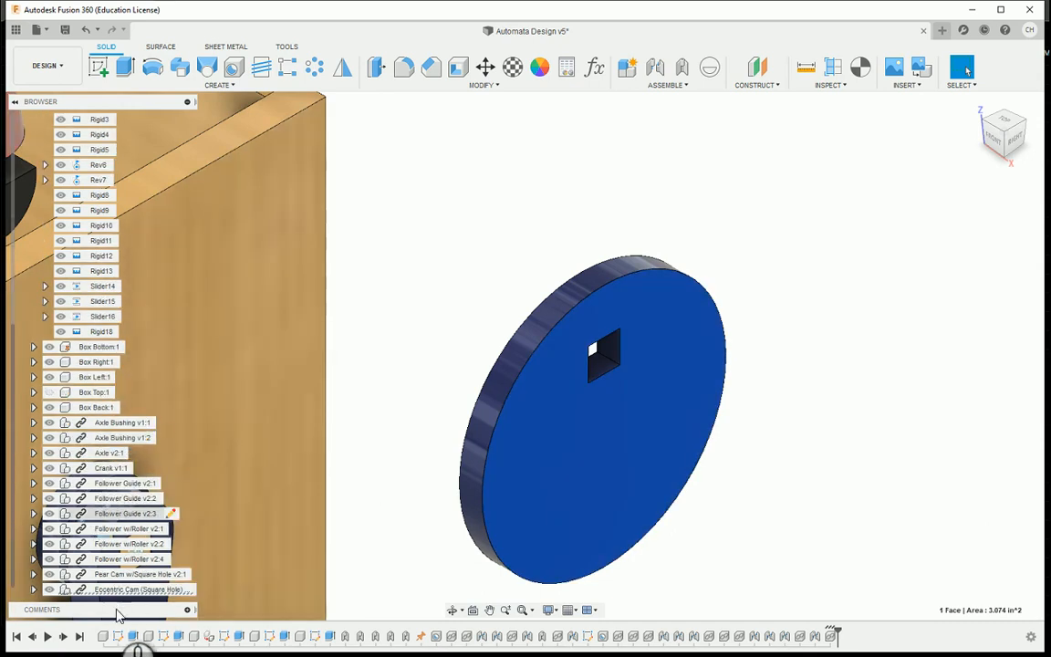
{"action": "left_click", "coordinate": [198, 593]}
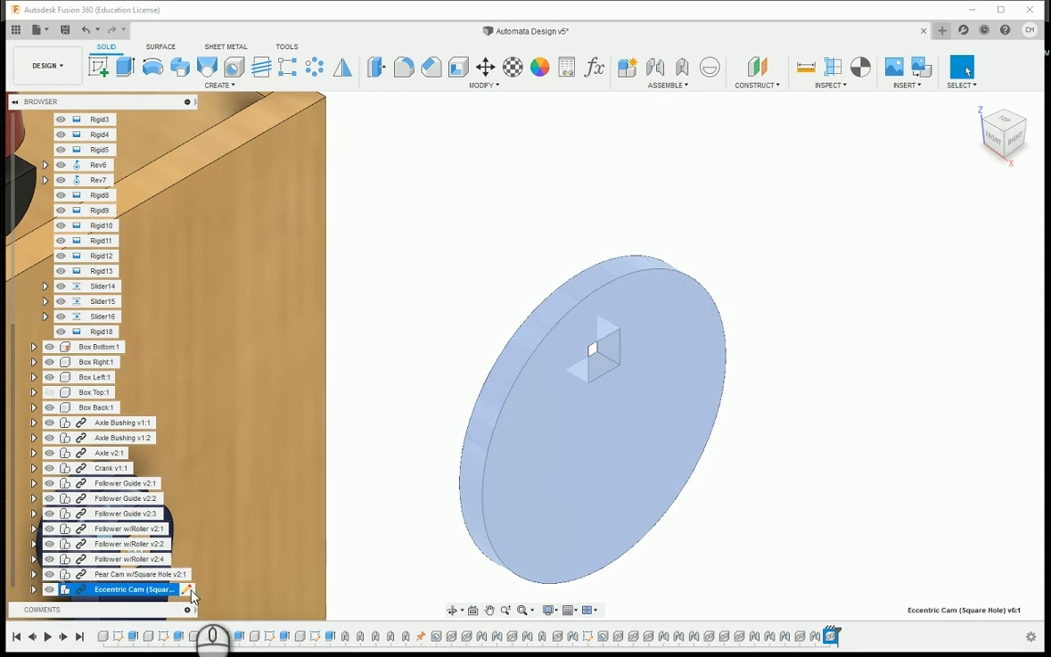
{"action": "left_click", "coordinate": [184, 592]}
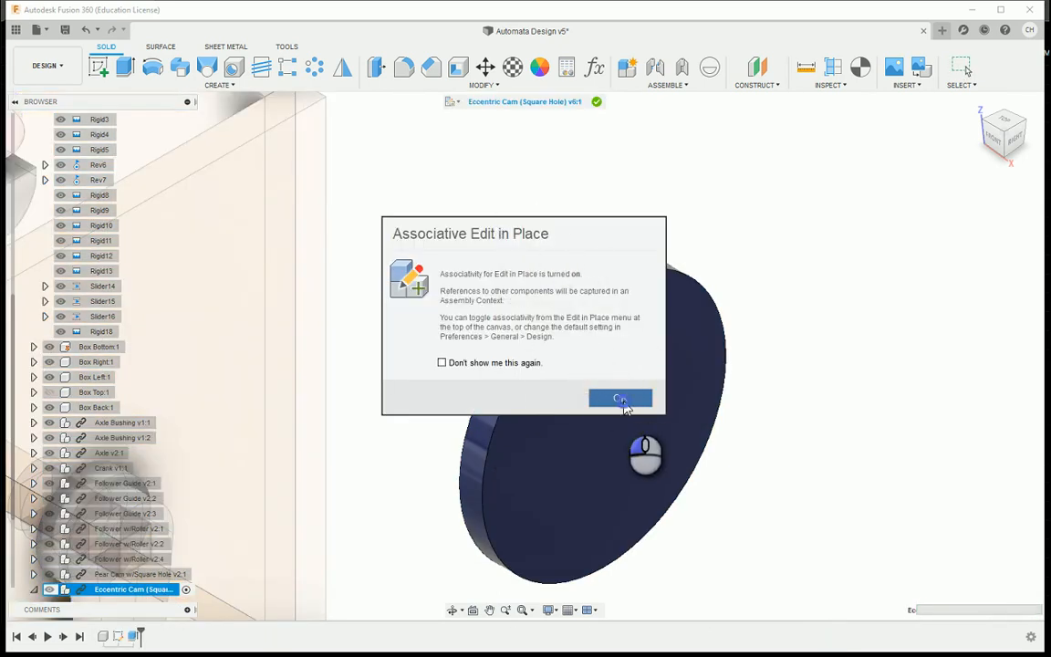
{"action": "left_click", "coordinate": [621, 401]}
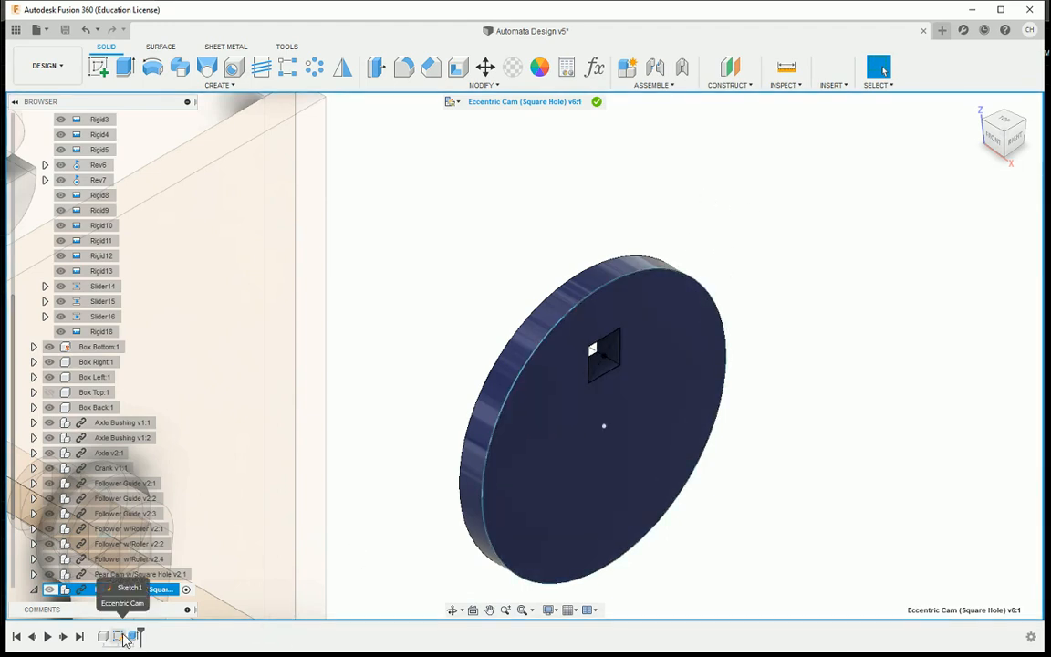
- Finish the in-place edit of the eccentric cam and return to the Automata Design assembly
{"action": "left_click", "coordinate": [663, 85]}
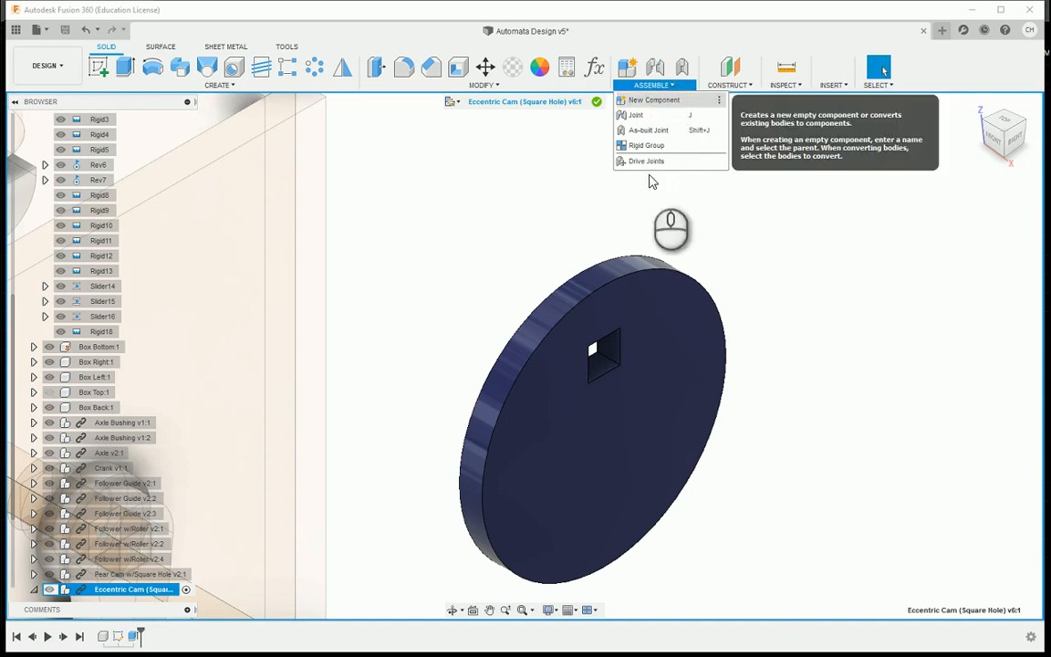
{"action": "left_click", "coordinate": [525, 198]}
{"action": "left_click", "coordinate": [596, 102]}
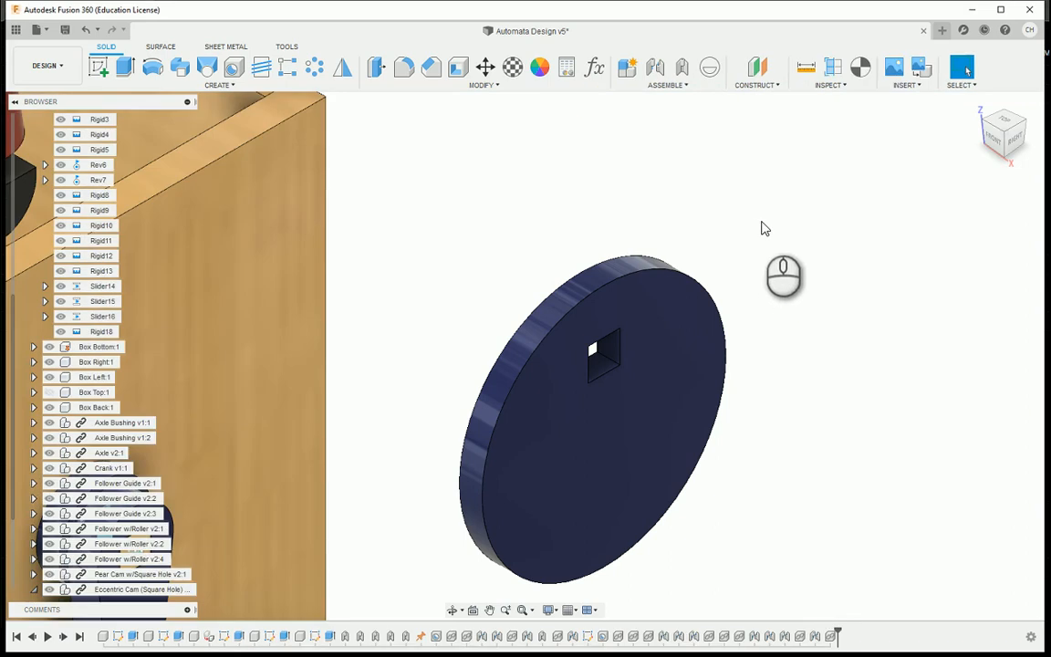
- Open the Eccentric Cam (Square Hole) design from the project as its own document
{"action": "left_click", "coordinate": [16, 30]}
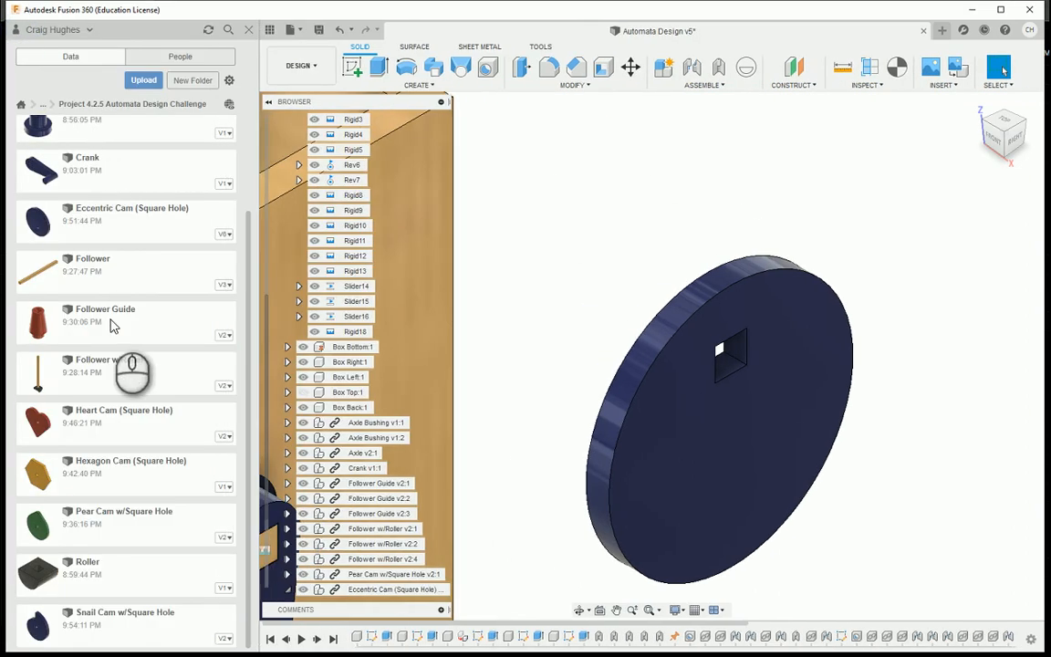
{"action": "double_click", "coordinate": [113, 221]}
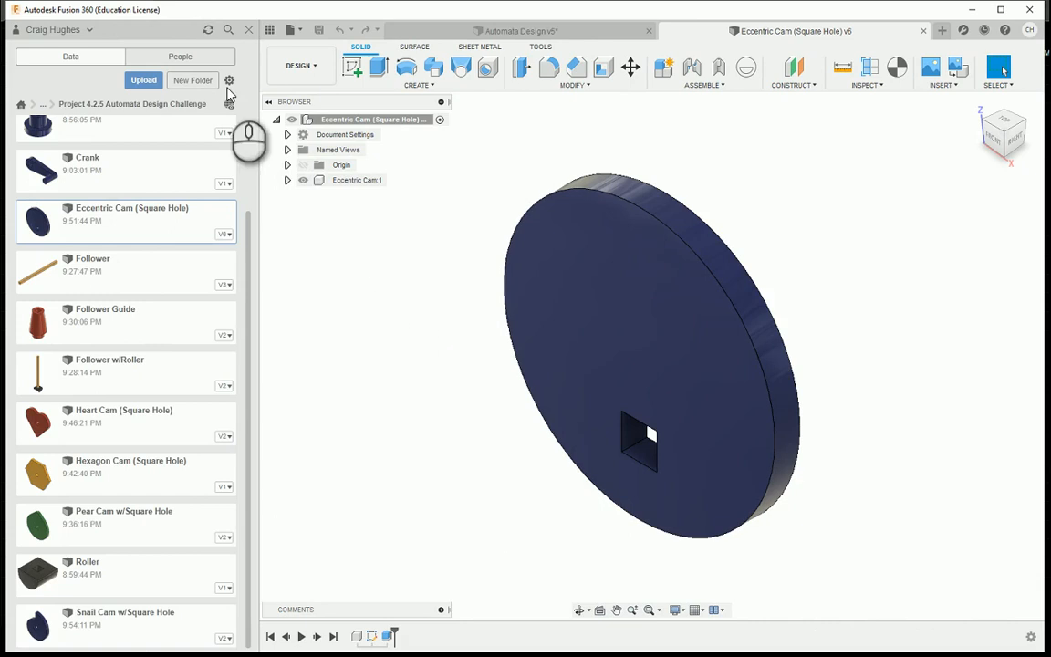
{"action": "left_click", "coordinate": [249, 29]}
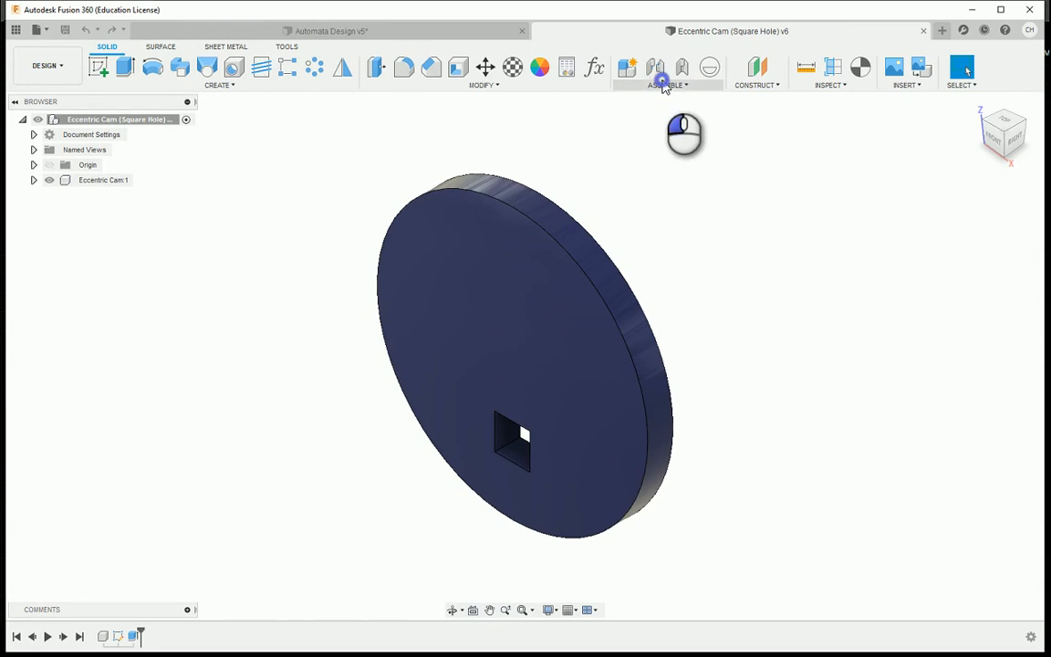
{"action": "left_click", "coordinate": [667, 84]}
{"action": "left_click", "coordinate": [828, 209]}
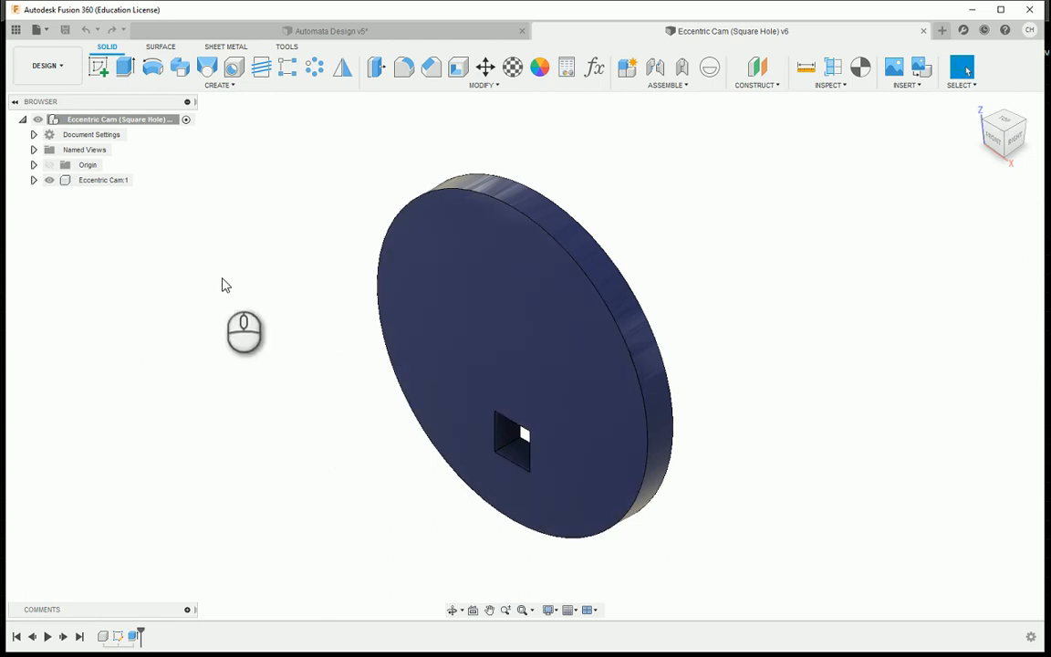
- Show Sketch1 of the Eccentric Cam component to expose the centre point of the square hole
{"action": "left_click", "coordinate": [33, 179]}
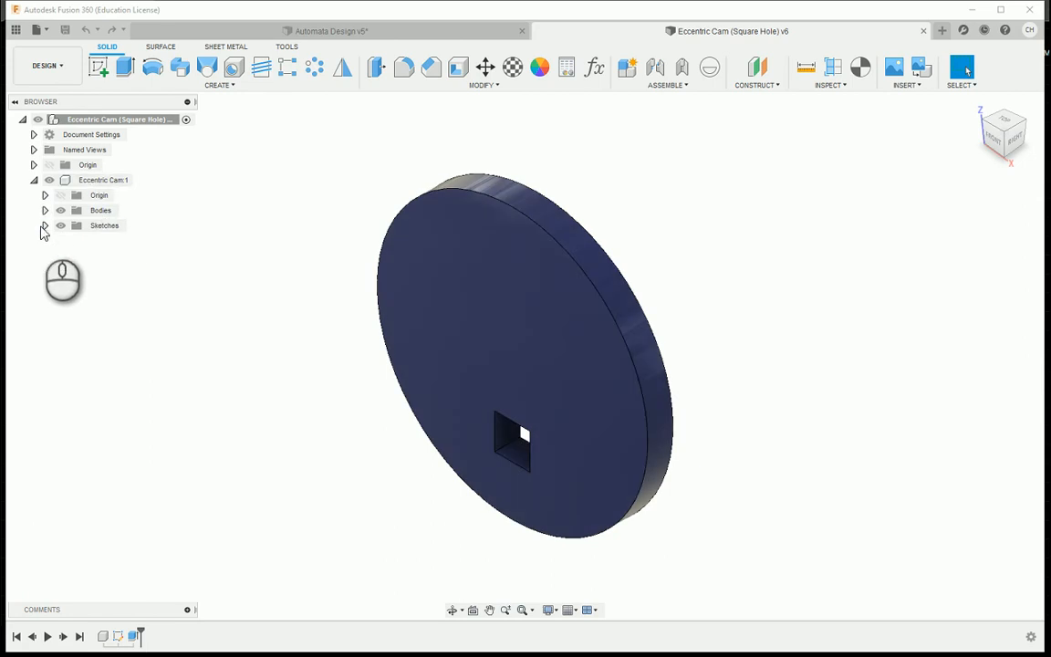
{"action": "left_click", "coordinate": [102, 240]}
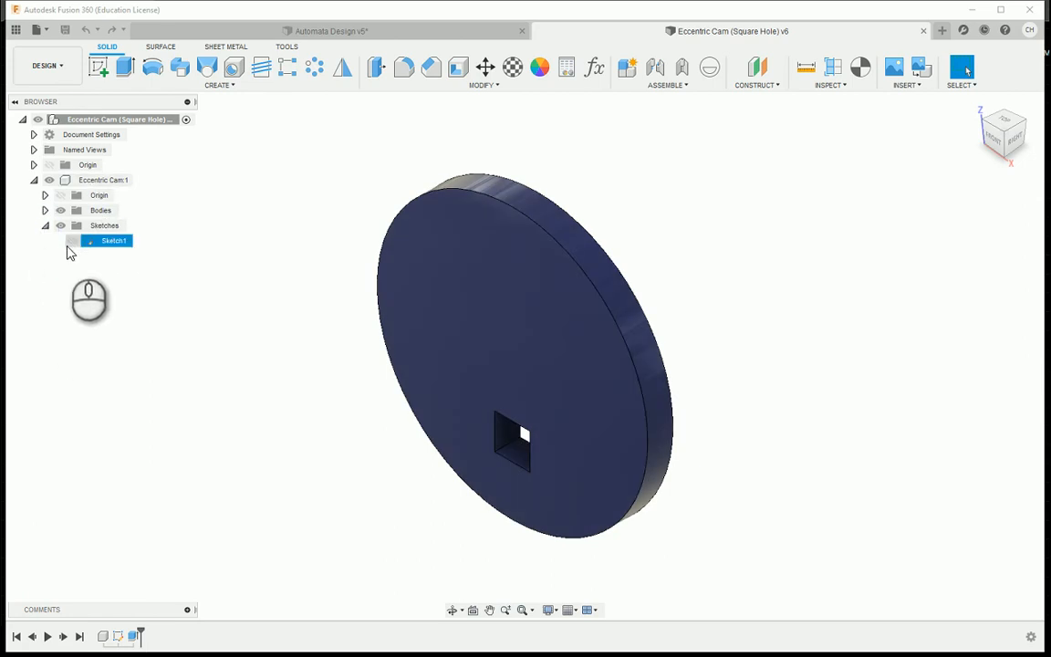
{"action": "left_click", "coordinate": [71, 243]}
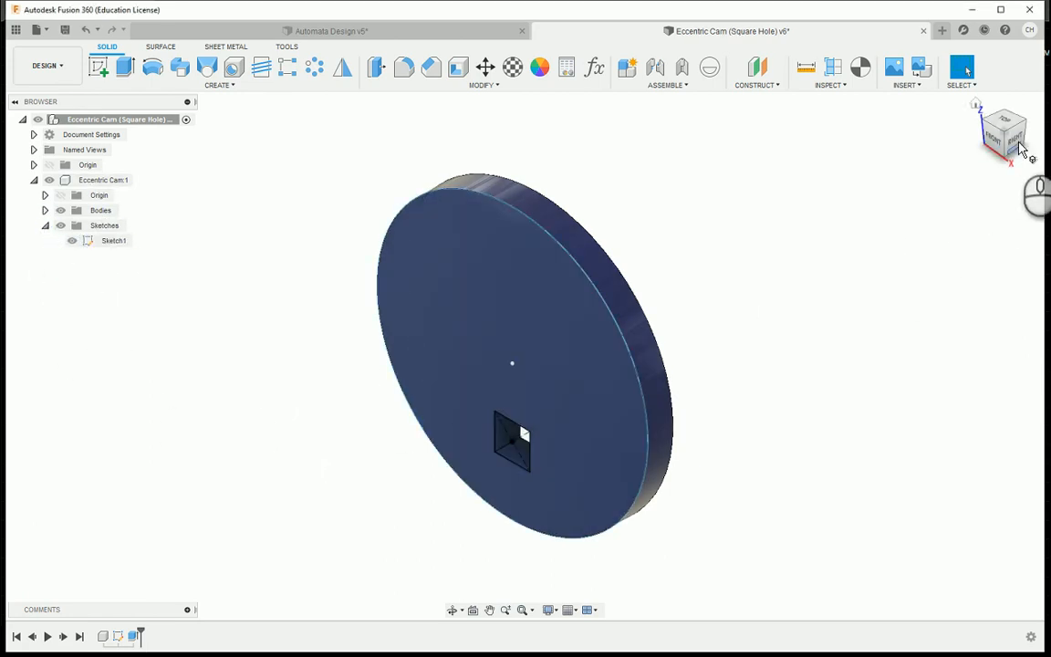
- Create a joint origin at the sketch centre point of the cam's square hole, with zero angle and offsets
{"action": "mouse_move", "coordinate": [1012, 137]}
{"action": "left_mouse_down"}
{"action": "mouse_move", "coordinate": [1019, 56]}
{"action": "mouse_move", "coordinate": [950, 123]}
{"action": "mouse_move", "coordinate": [881, 130]}
{"action": "mouse_move", "coordinate": [848, 161]}
{"action": "mouse_move", "coordinate": [1012, 162]}
{"action": "mouse_move", "coordinate": [1011, 151]}
{"action": "left_mouse_up"}
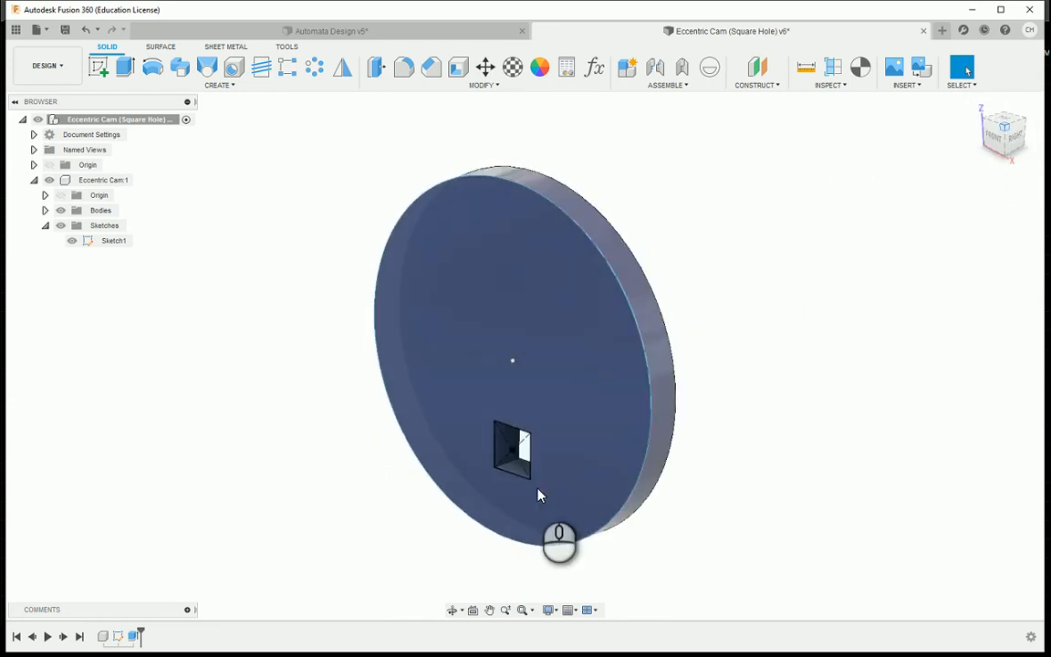
{"action": "scroll", "coordinate": [498, 470], "scroll_direction": "up", "scroll_amount": 5}
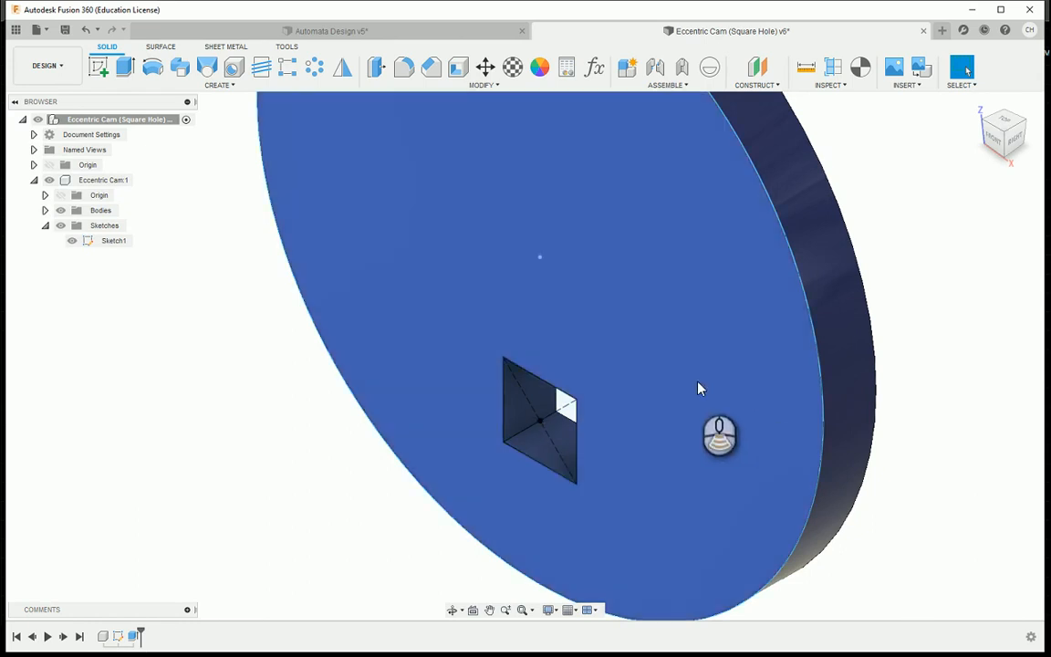
{"action": "scroll", "coordinate": [697, 387], "scroll_direction": "down", "scroll_amount": 3}
{"action": "left_click", "coordinate": [1015, 128]}
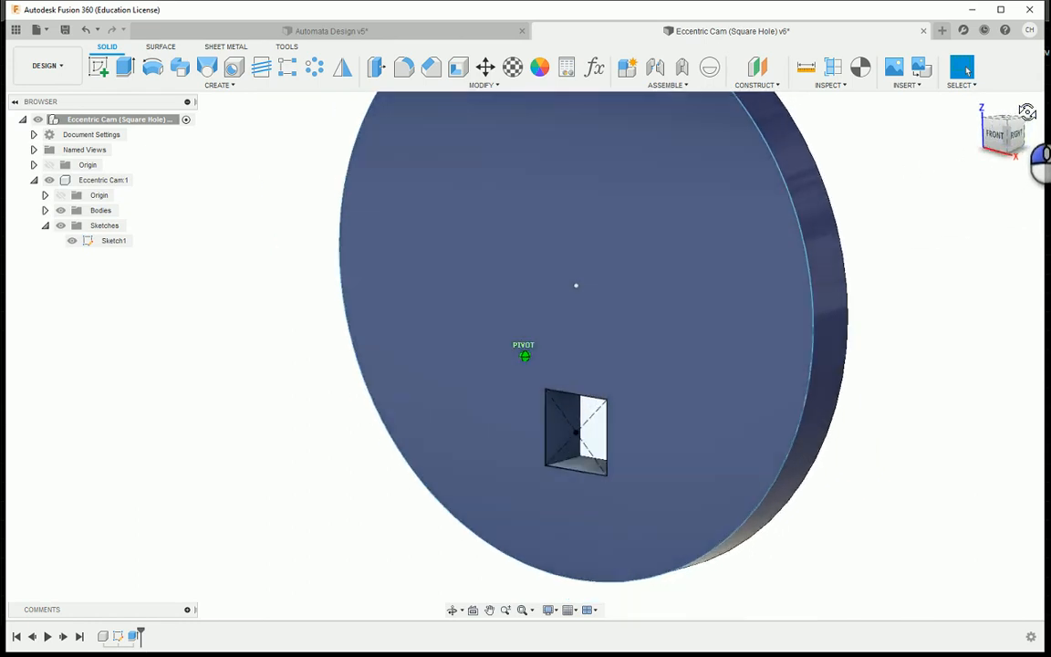
{"action": "left_click", "coordinate": [713, 73]}
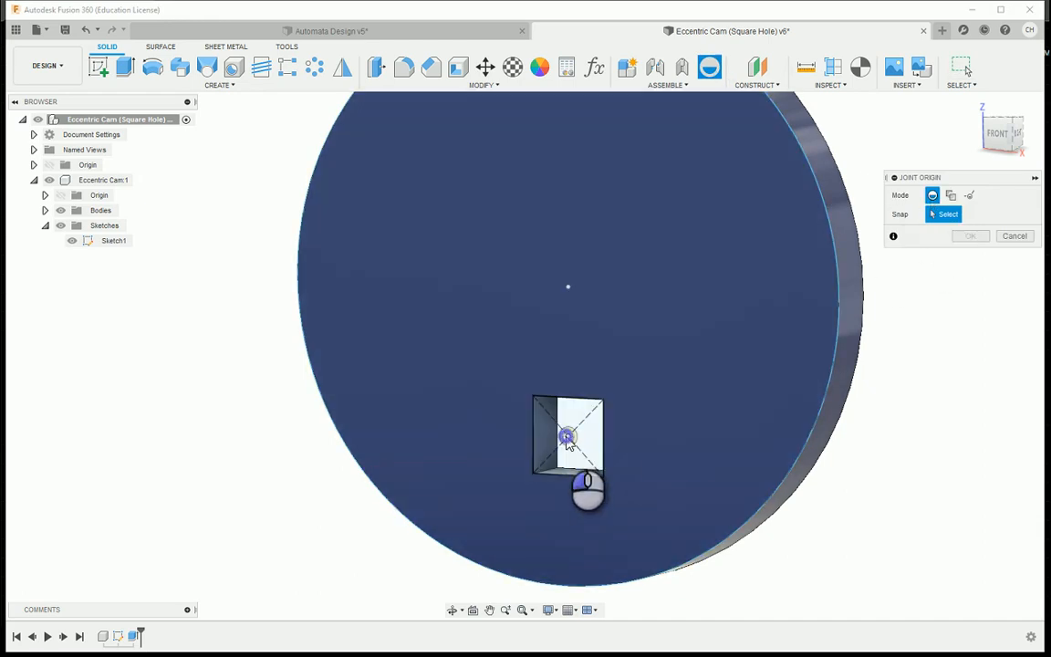
{"action": "left_click", "coordinate": [566, 437]}
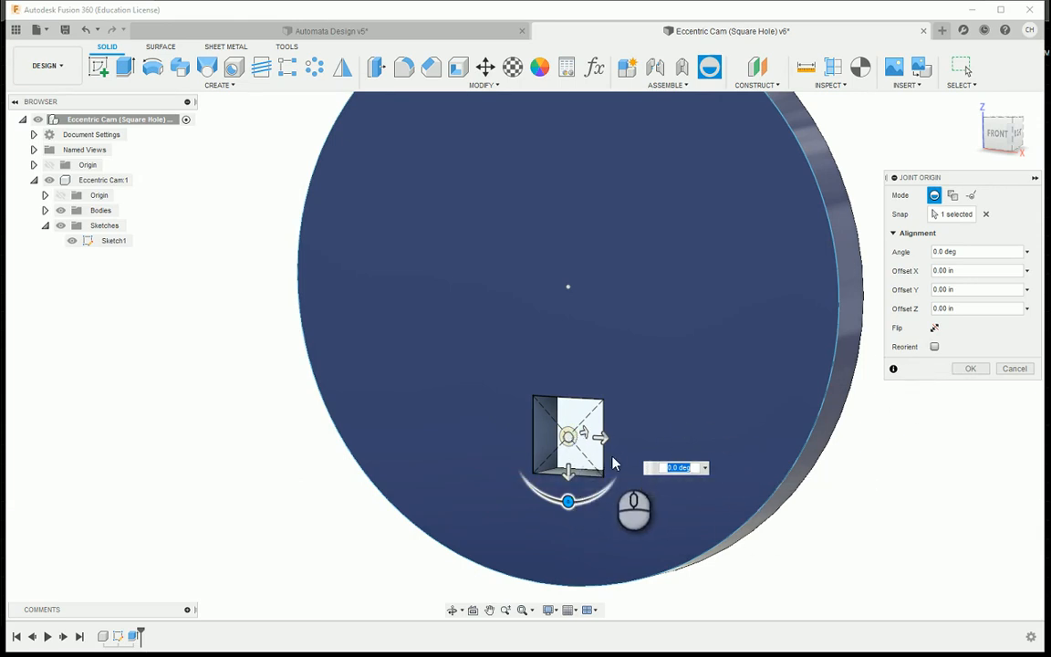
{"action": "left_click", "coordinate": [971, 368]}
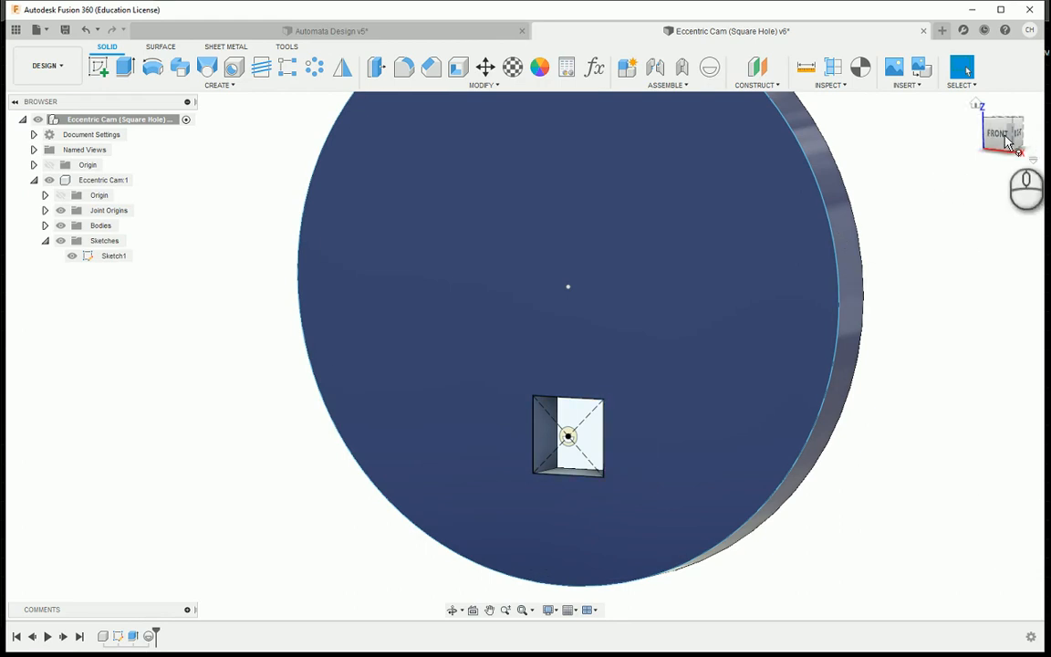
- Hide Sketch1 of the Eccentric Cam component again and collapse its Sketches folder
{"action": "mouse_move", "coordinate": [1008, 139]}
{"action": "left_mouse_down"}
{"action": "mouse_move", "coordinate": [920, 146]}
{"action": "mouse_move", "coordinate": [991, 139]}
{"action": "left_mouse_up"}
{"action": "left_click", "coordinate": [75, 259]}
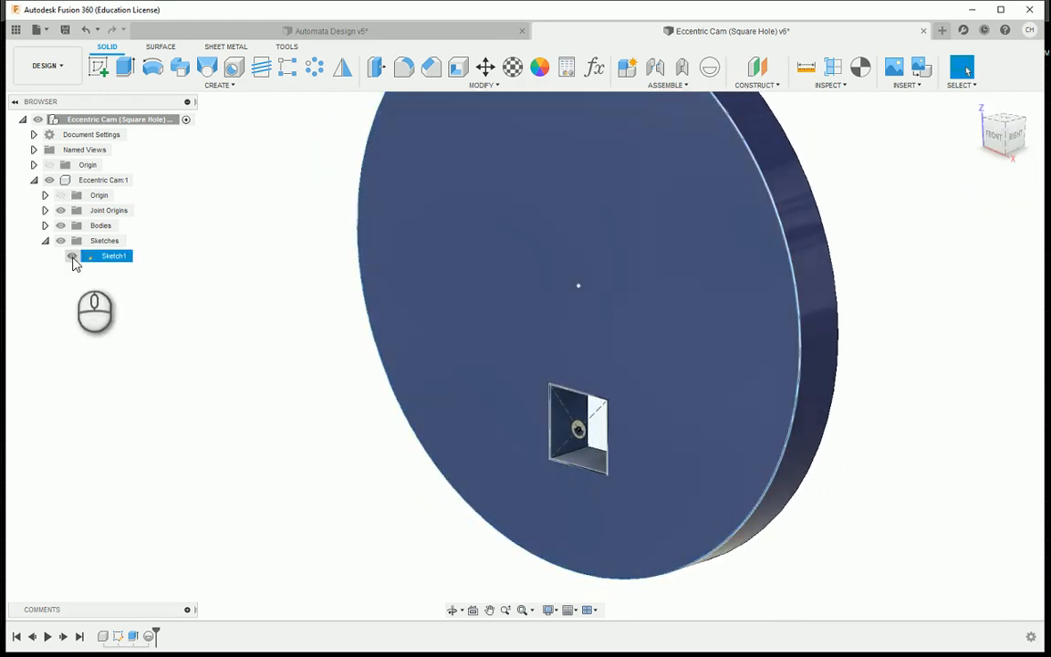
{"action": "left_click", "coordinate": [73, 257]}
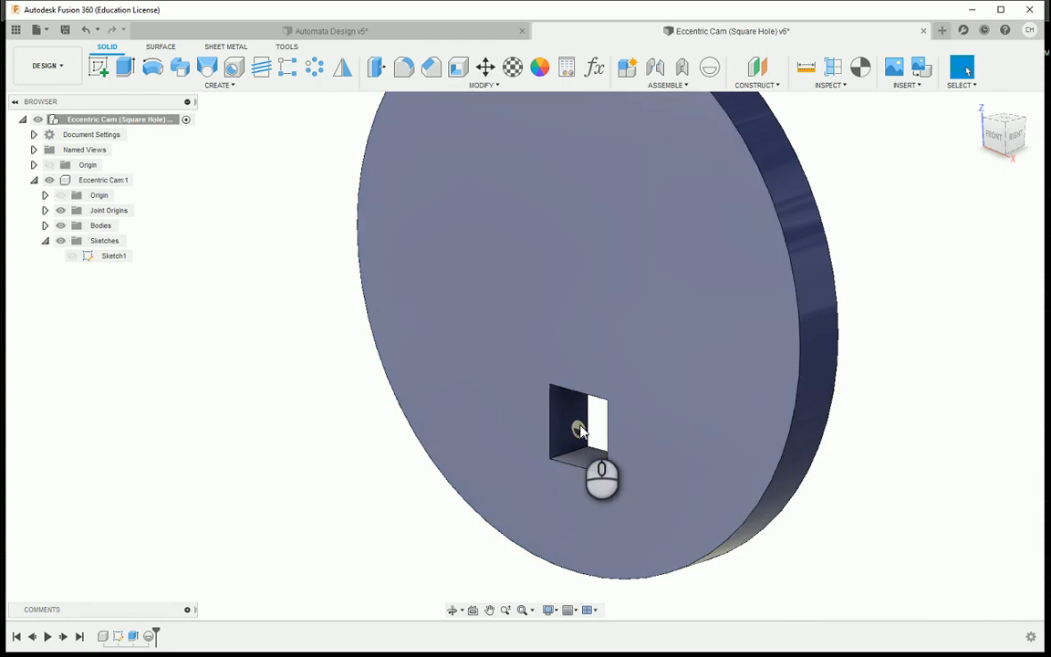
{"action": "left_click", "coordinate": [45, 242]}
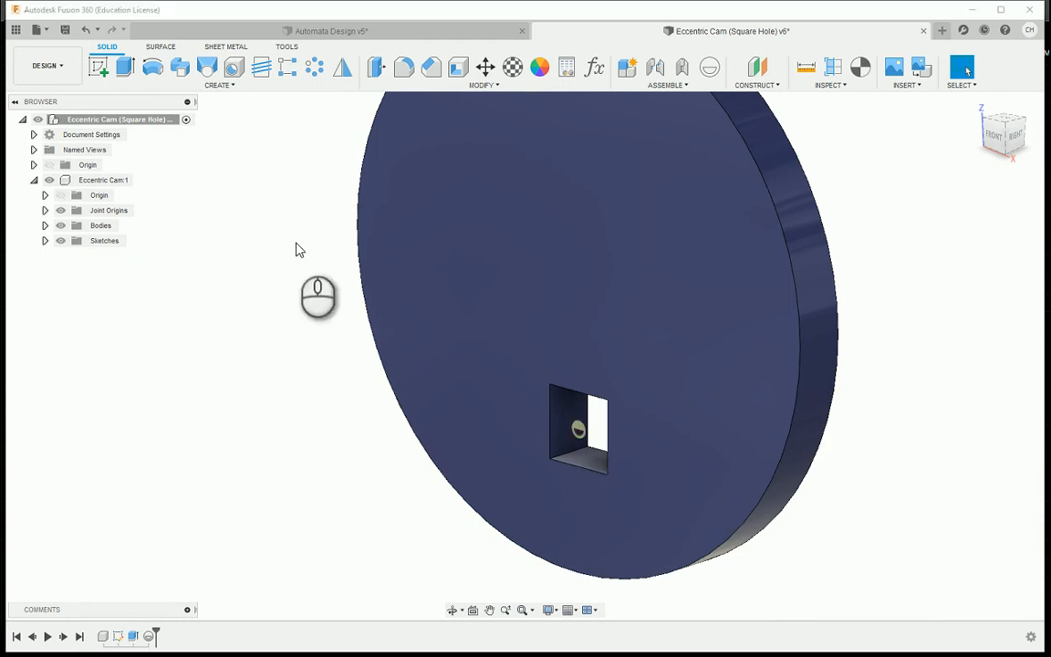
- Save the Eccentric Cam (Square Hole) design as a new version and close it
{"action": "left_click", "coordinate": [65, 29]}
{"action": "left_click", "coordinate": [522, 347]}
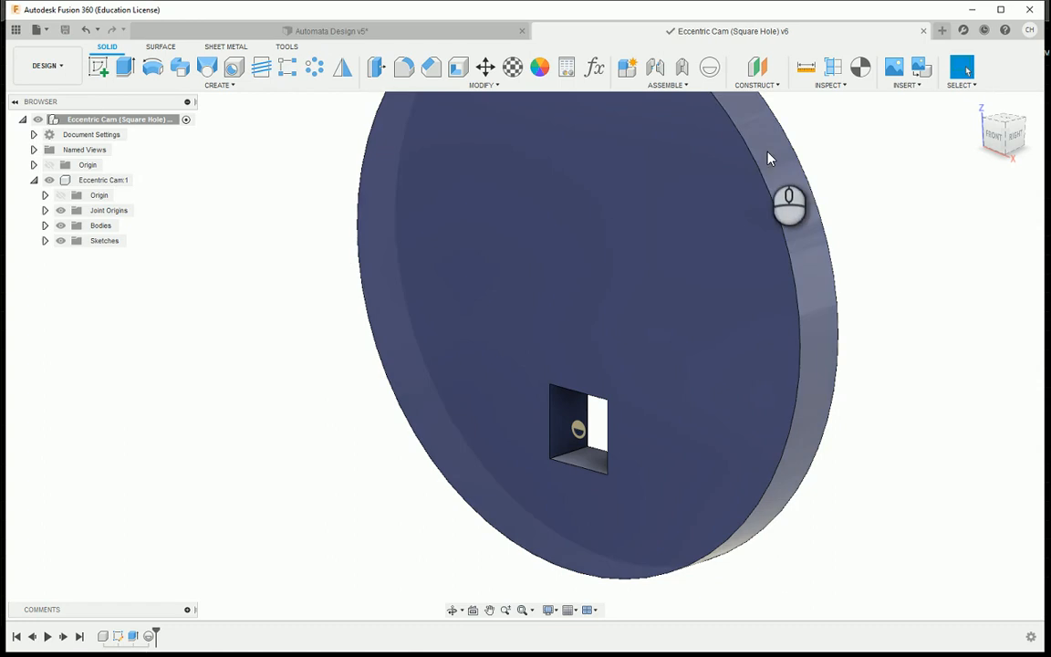
{"action": "left_click", "coordinate": [923, 31]}
- Update the out-of-date eccentric cam in the Automata Design assembly to its latest version
{"action": "scroll", "coordinate": [461, 144], "scroll_direction": "down", "scroll_amount": 5}
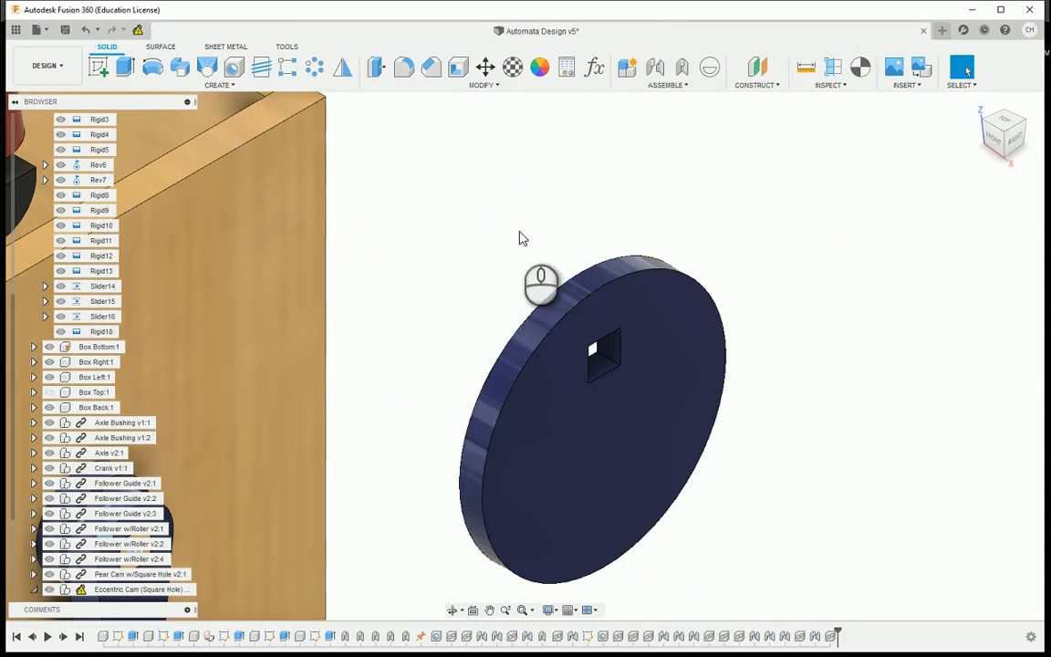
{"action": "scroll", "coordinate": [442, 196], "scroll_direction": "down", "scroll_amount": 3}
{"action": "middle_click_drag", "start_coordinate": [449, 206], "coordinate": [521, 220]}
{"action": "scroll", "coordinate": [502, 208], "scroll_direction": "up", "scroll_amount": 1}
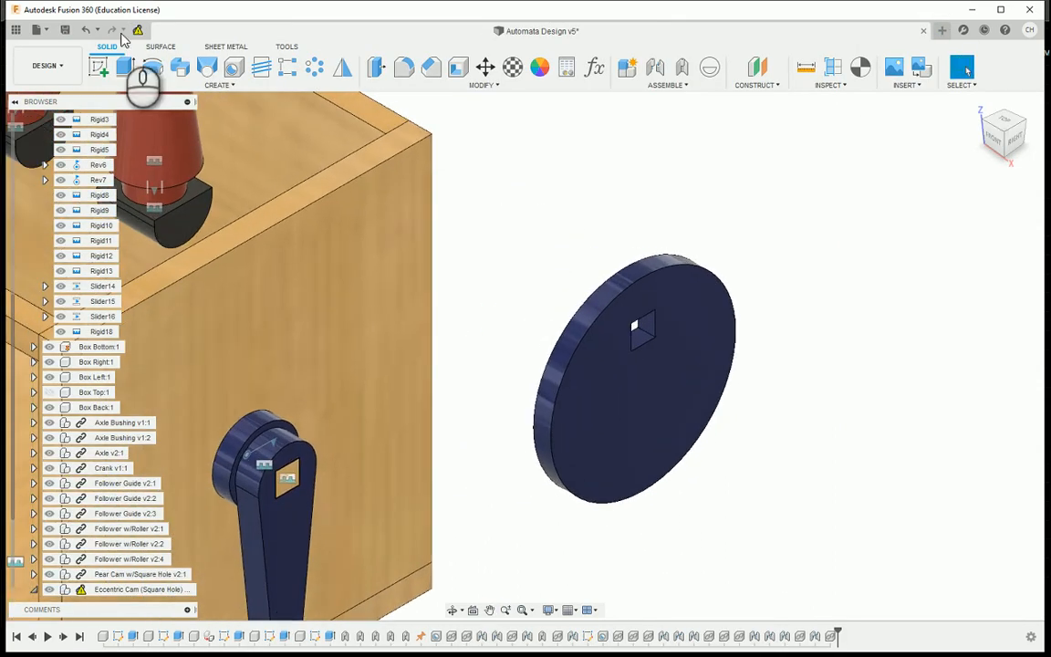
{"action": "left_click", "coordinate": [135, 33]}
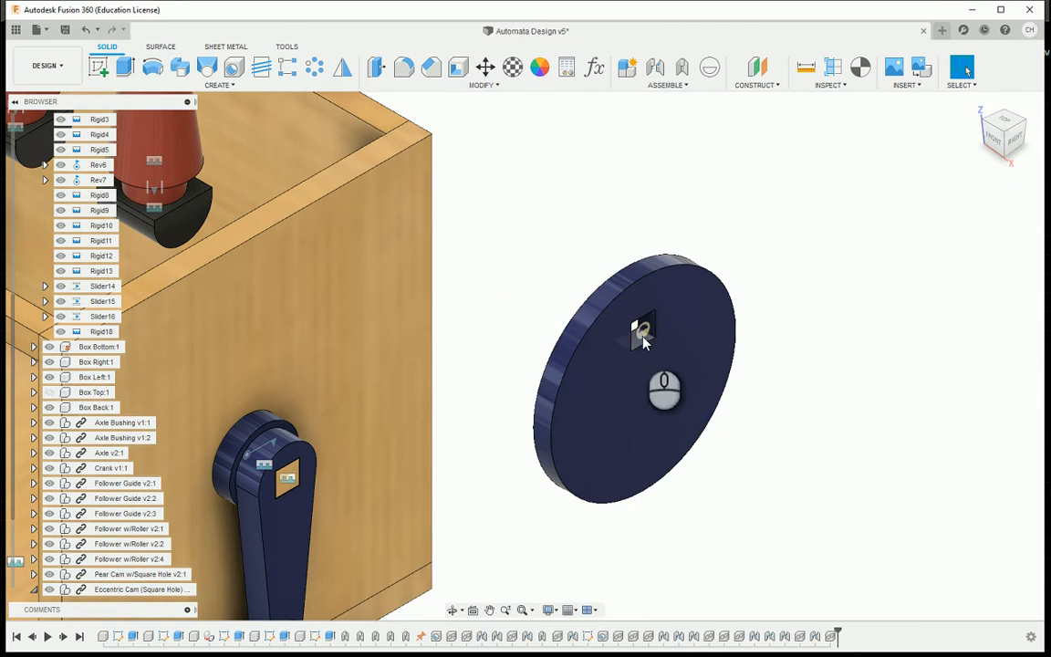
- Start a rigid joint from the eccentric cam's joint origin to the centre of the axle's end face at the crank
{"action": "left_click", "coordinate": [656, 68]}
{"action": "scroll", "coordinate": [643, 333], "scroll_direction": "up", "scroll_amount": 5}
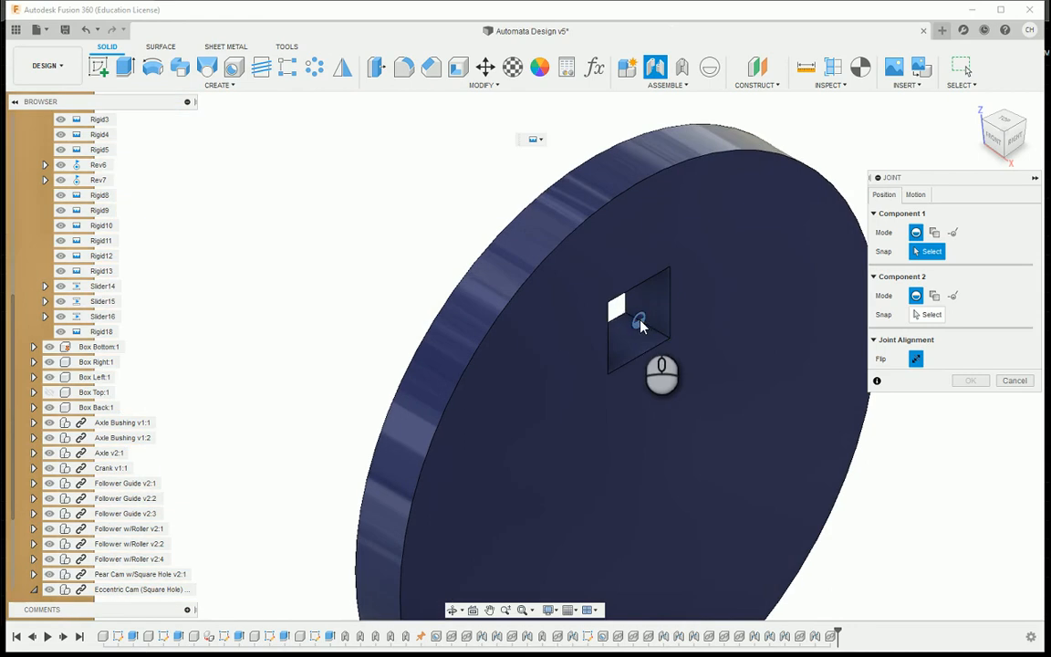
{"action": "left_click", "coordinate": [640, 325]}
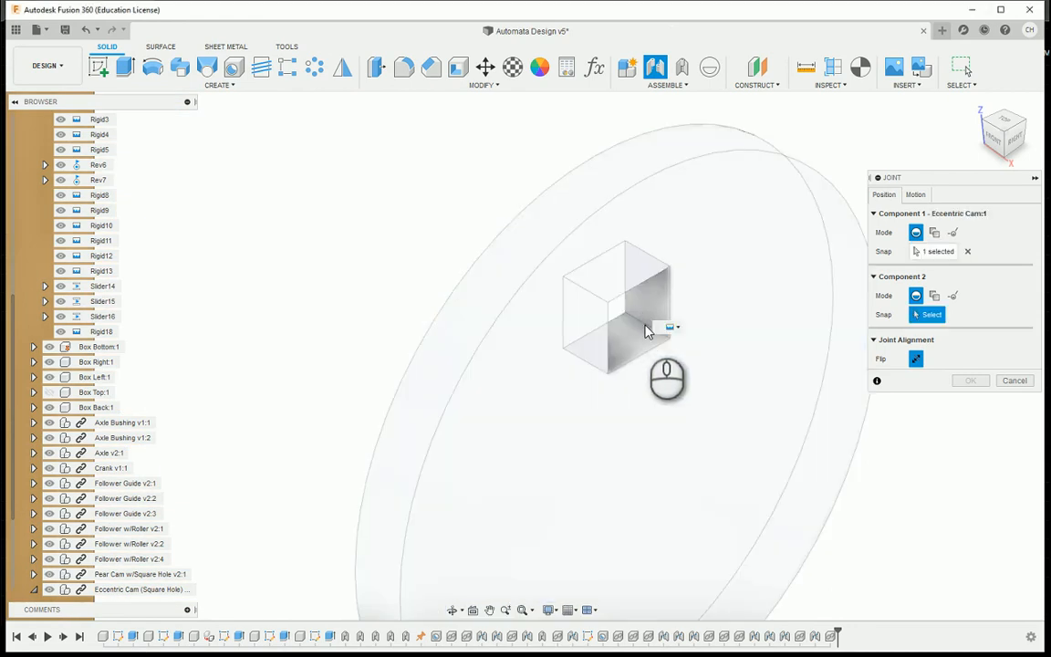
{"action": "scroll", "coordinate": [642, 334], "scroll_direction": "down", "scroll_amount": 3}
{"action": "scroll", "coordinate": [642, 334], "scroll_direction": "down", "scroll_amount": 3}
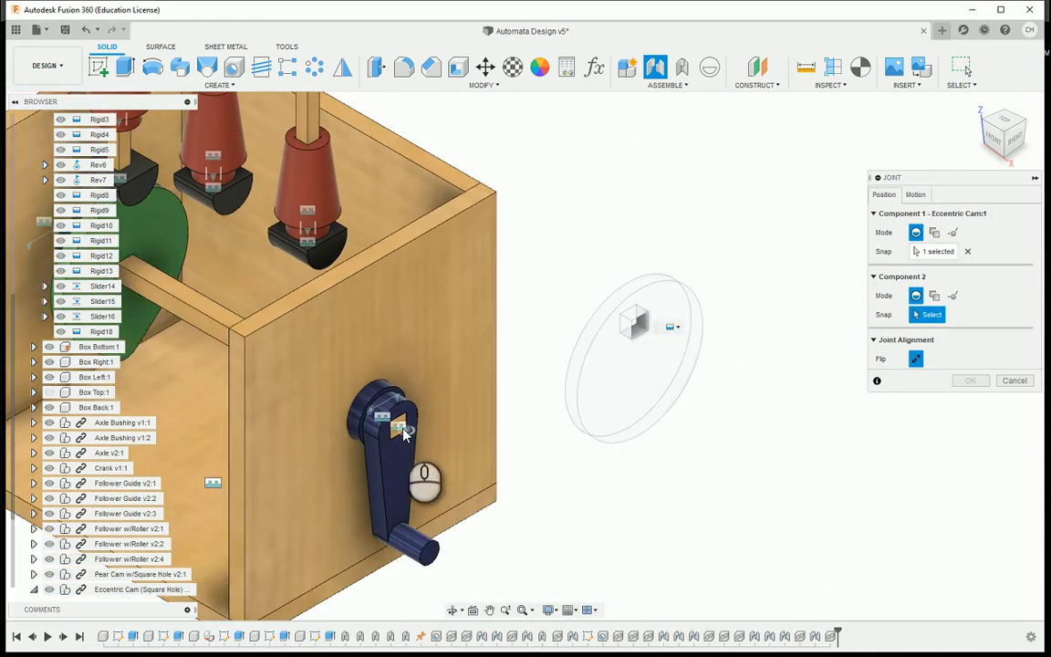
{"action": "scroll", "coordinate": [404, 434], "scroll_direction": "up", "scroll_amount": 8}
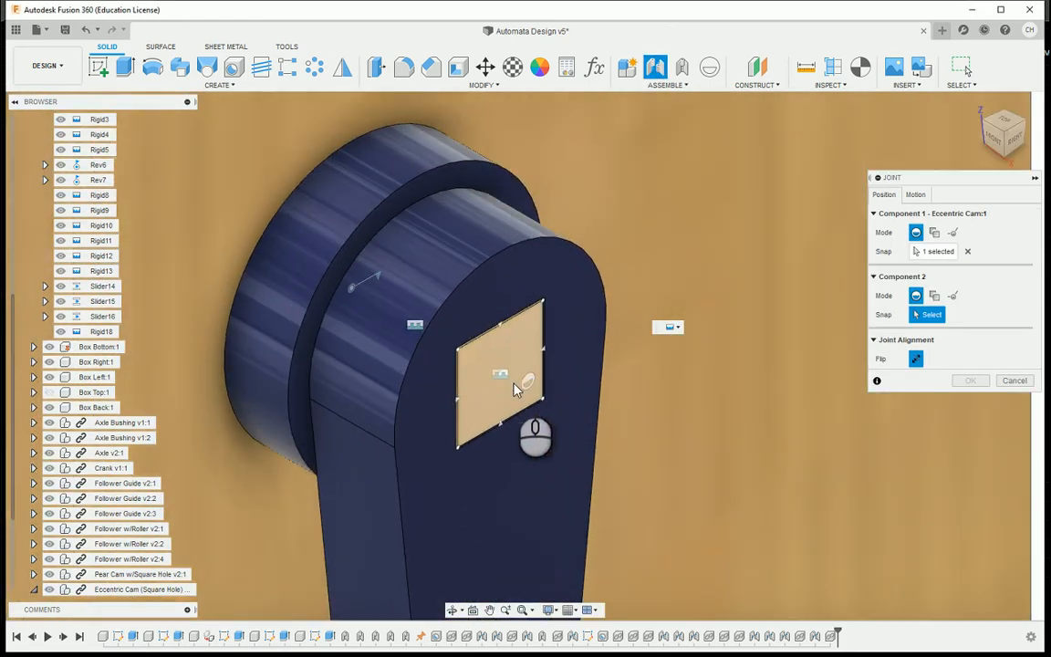
{"action": "left_click", "coordinate": [501, 379]}
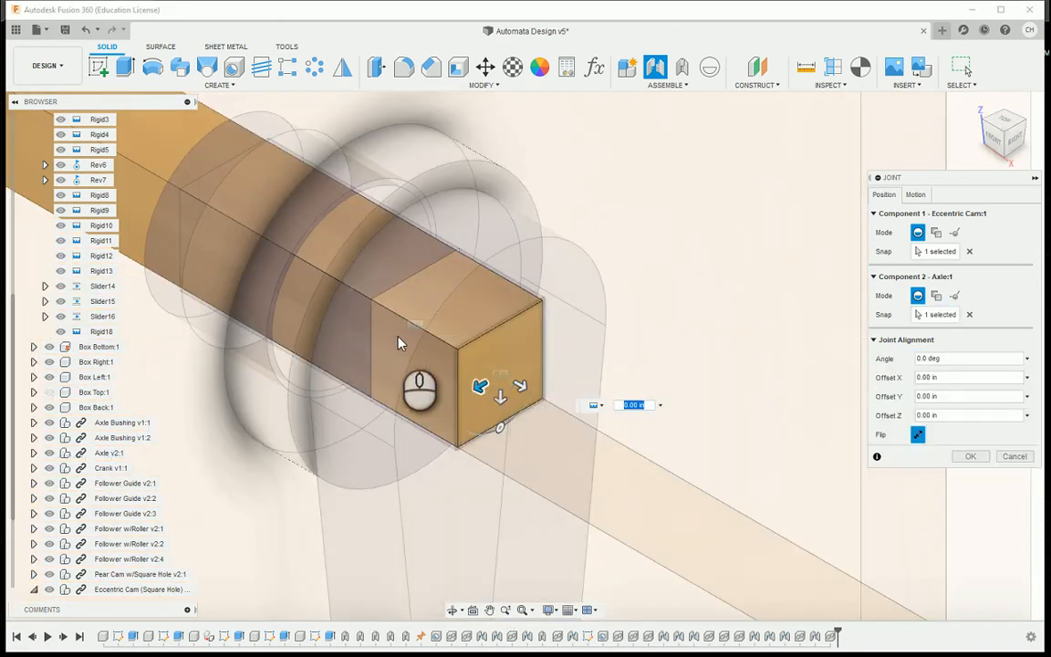
- Offset the eccentric cam -2.85 in along Z so it sits beneath the middle follower, and accept the joint
{"action": "scroll", "coordinate": [442, 346], "scroll_direction": "down", "scroll_amount": 8}
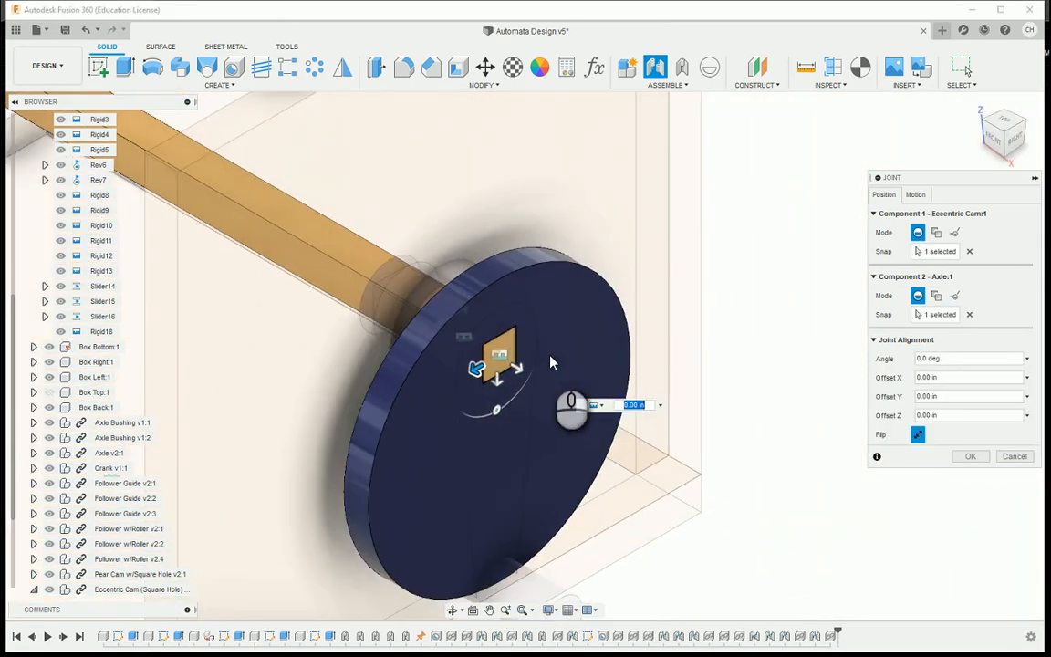
{"action": "middle_click_drag", "start_coordinate": [530, 382], "coordinate": [610, 377], "text": "shift"}
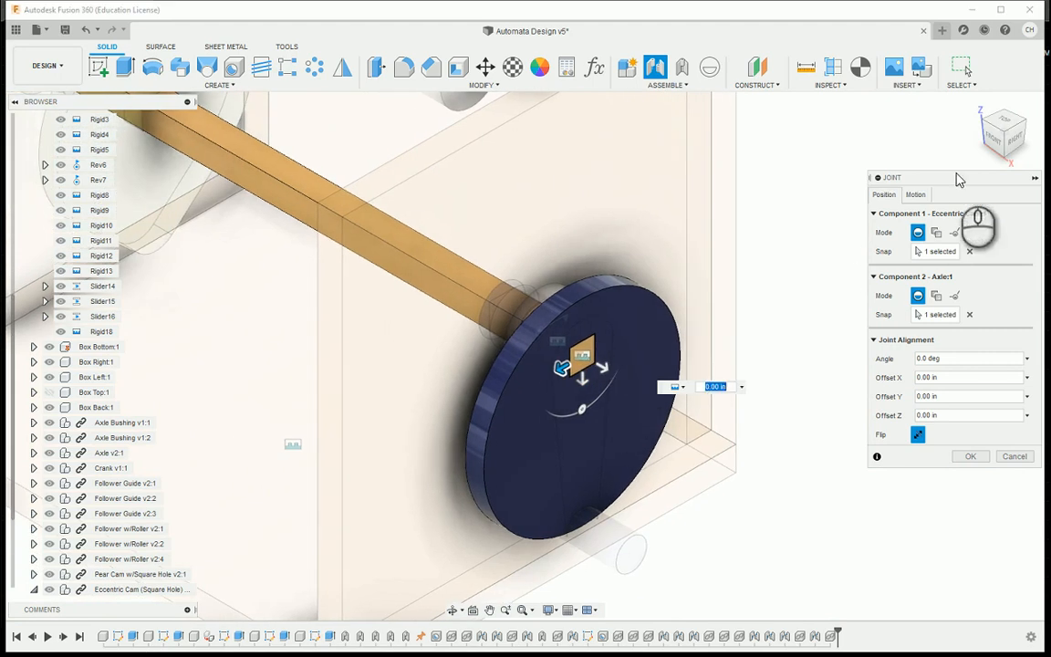
{"action": "left_click", "coordinate": [1001, 144]}
{"action": "left_click", "coordinate": [1006, 129]}
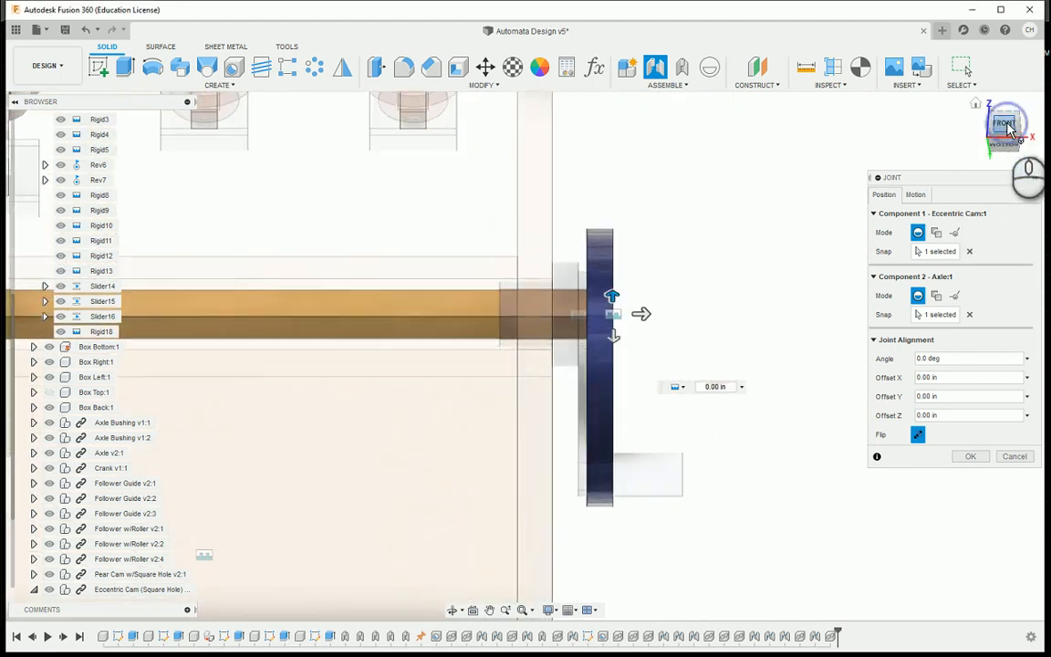
{"action": "middle_click_drag", "start_coordinate": [1007, 135], "coordinate": [821, 293], "text": "shift"}
{"action": "left_click", "coordinate": [994, 145]}
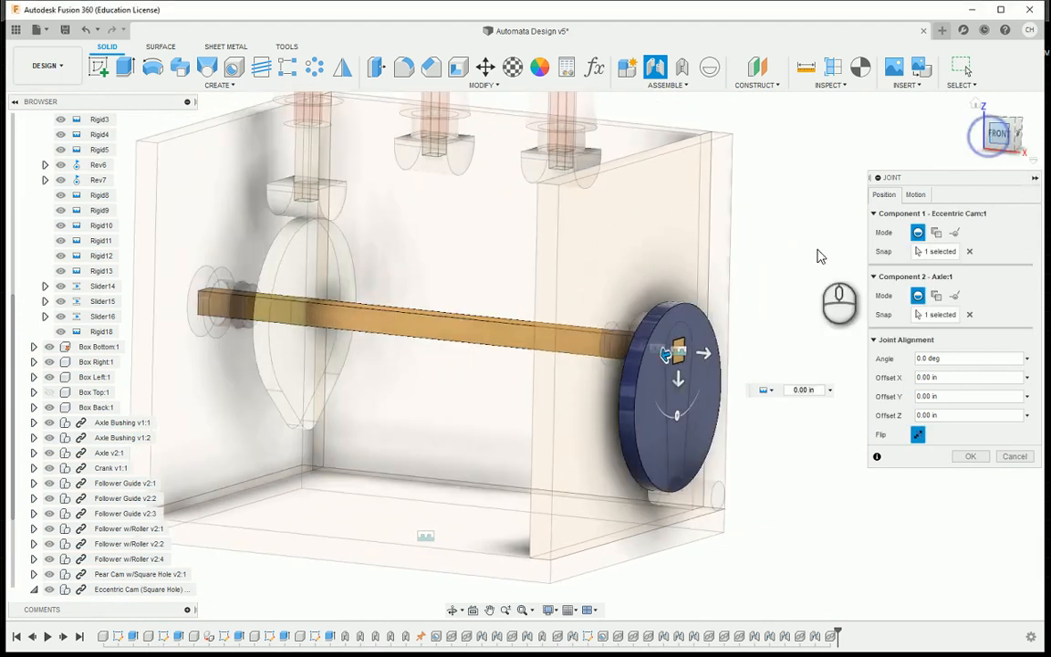
{"action": "left_click_drag", "start_coordinate": [687, 348], "coordinate": [429, 343]}
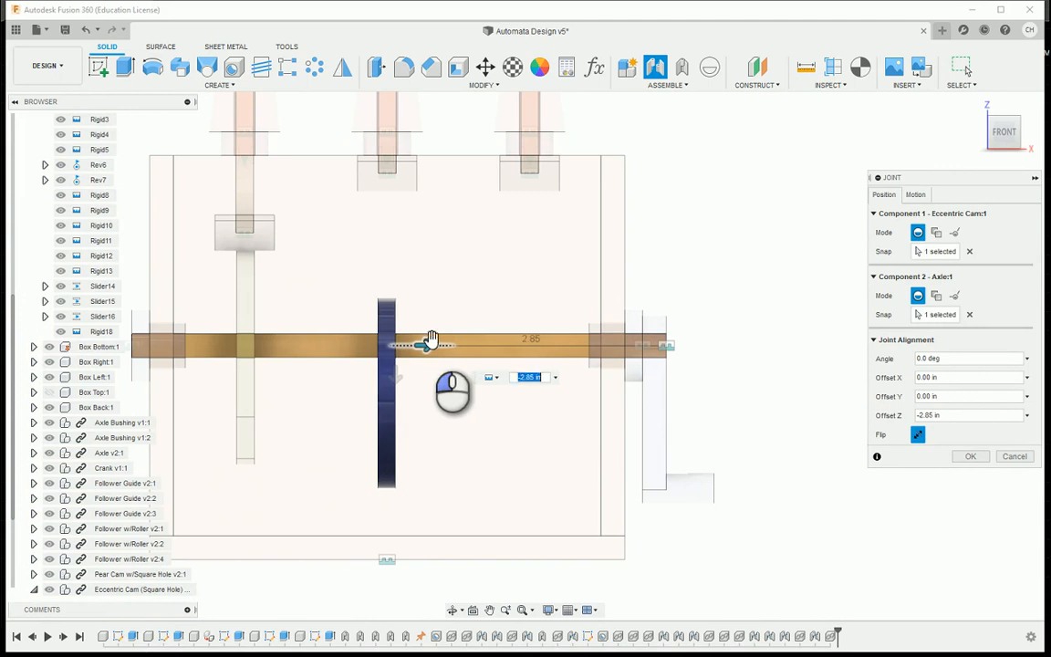
{"action": "left_click_drag", "start_coordinate": [433, 338], "coordinate": [432, 339]}
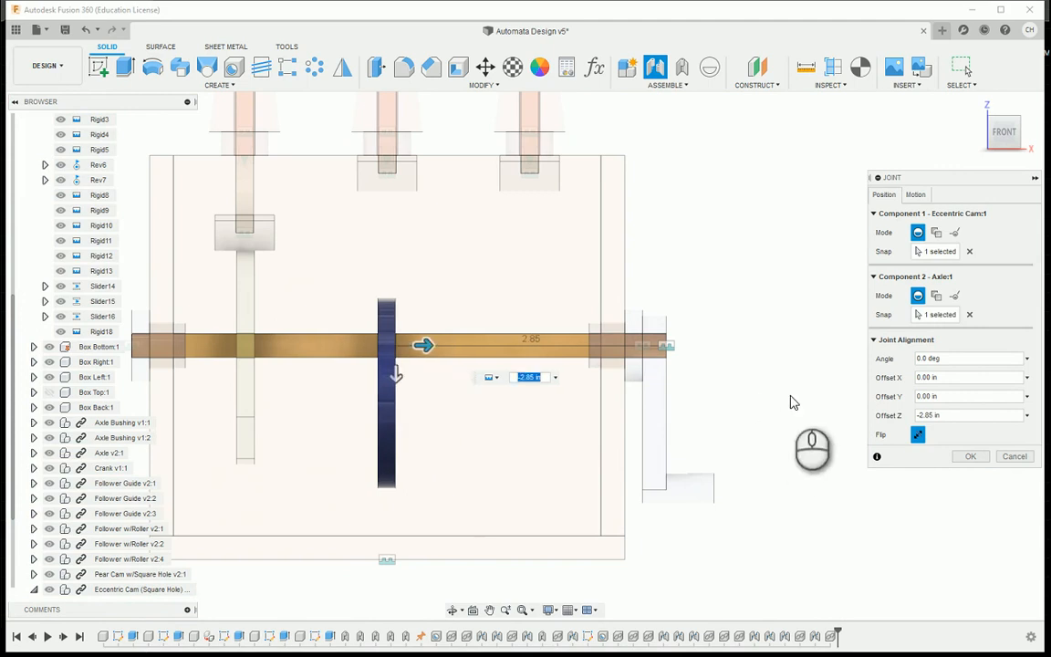
{"action": "left_click", "coordinate": [968, 457]}
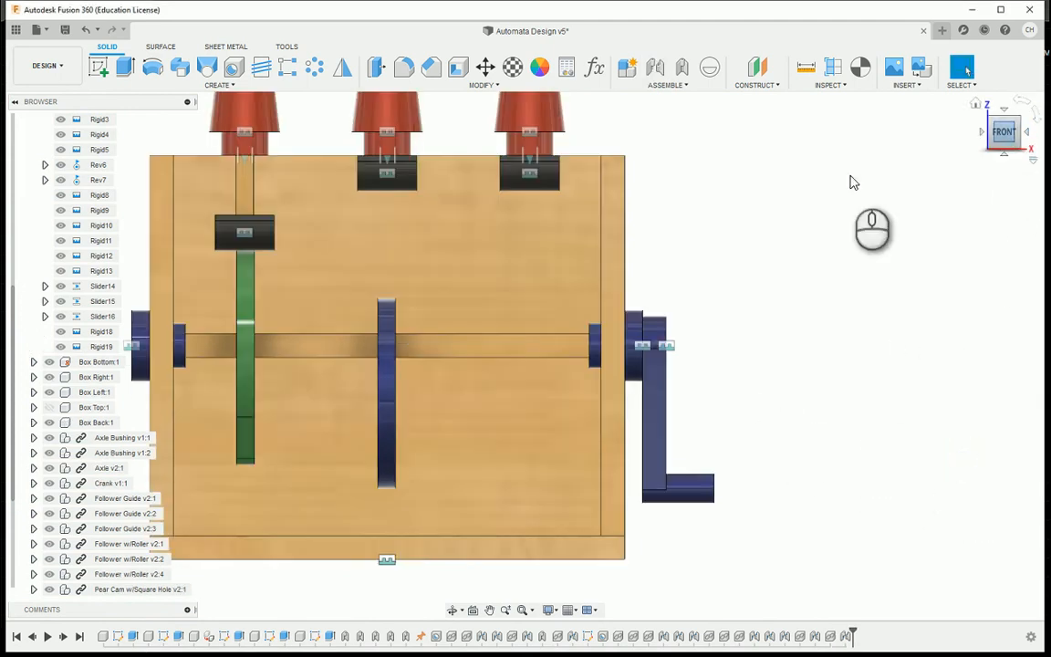
{"action": "middle_click_drag", "start_coordinate": [378, 197], "coordinate": [536, 259]}
{"action": "scroll", "coordinate": [566, 267], "scroll_direction": "up", "scroll_amount": 1}
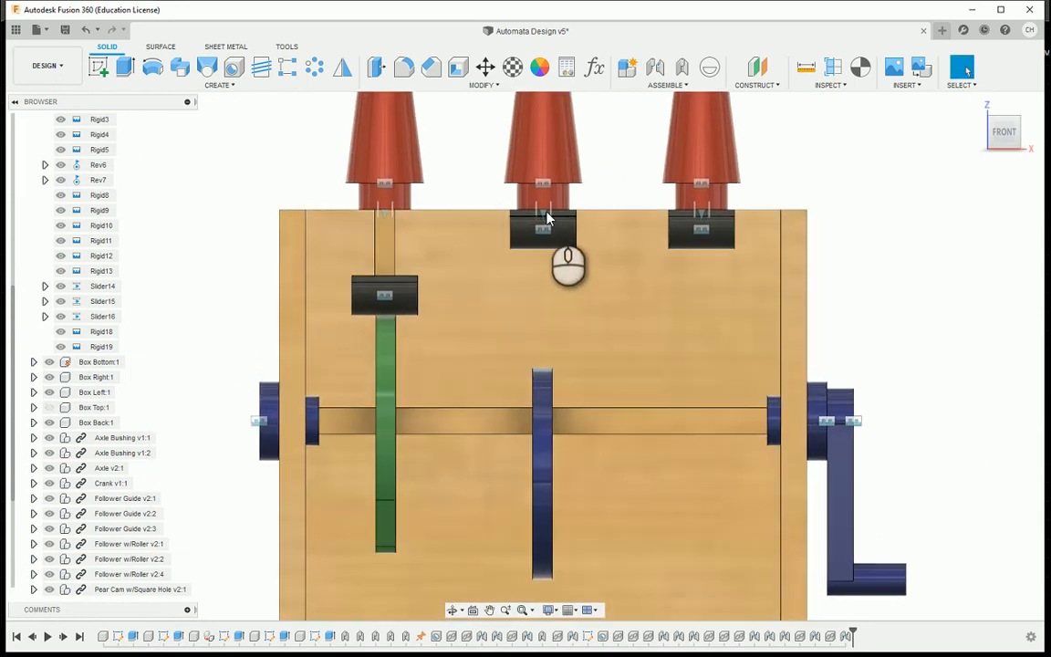
- Drive the middle follower's slider down to just above the eccentric cam, about 1.123 in, to gauge the needed offset, and cancel
{"action": "left_click", "coordinate": [544, 216]}
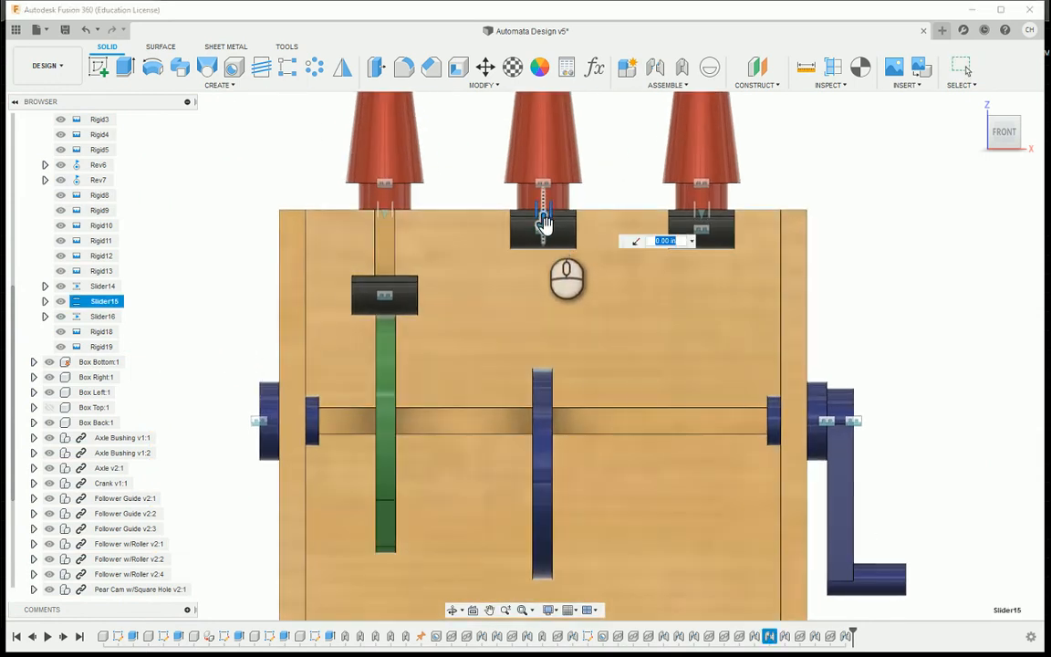
{"action": "left_click_drag", "start_coordinate": [544, 222], "coordinate": [544, 339]}
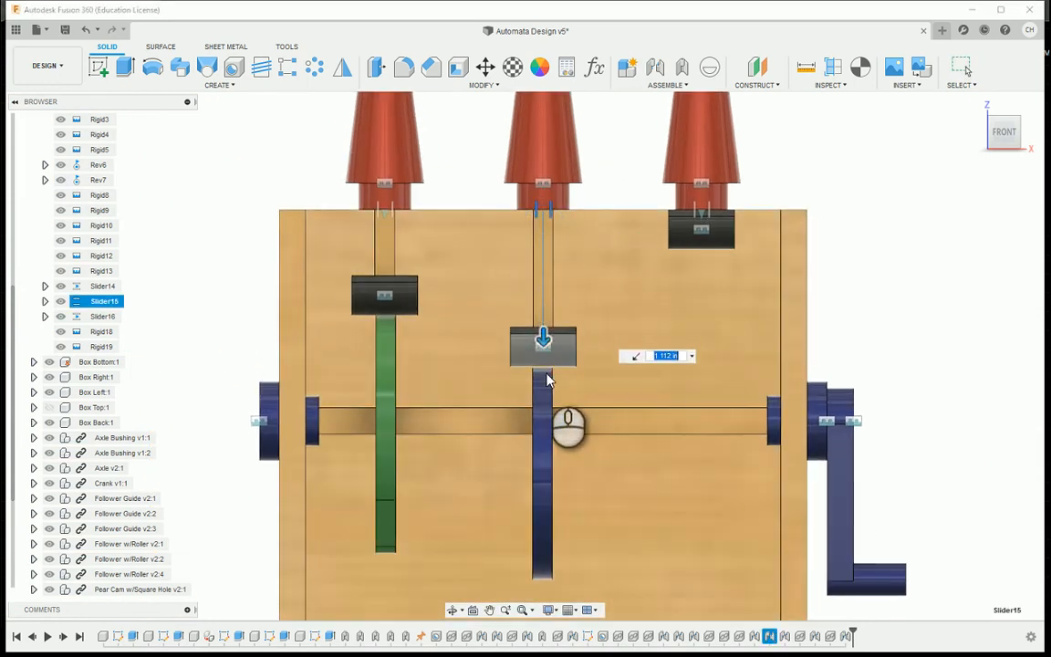
{"action": "scroll", "coordinate": [547, 380], "scroll_direction": "up", "scroll_amount": 5}
{"action": "left_click", "coordinate": [534, 230]}
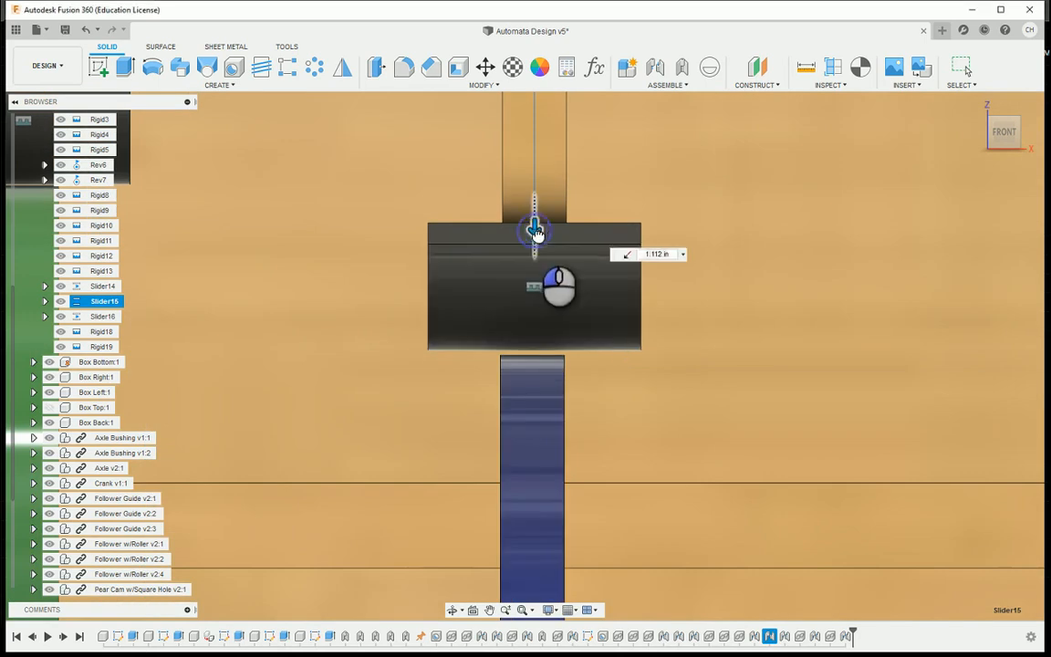
{"action": "left_click_drag", "start_coordinate": [537, 232], "coordinate": [538, 237]}
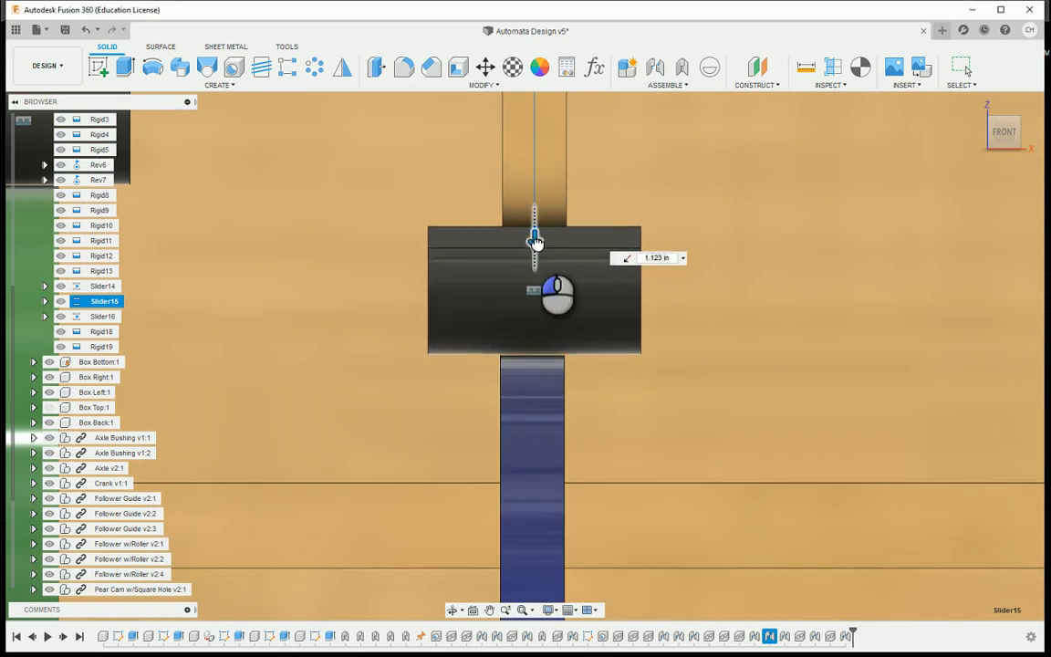
{"action": "left_click_drag", "start_coordinate": [542, 245], "coordinate": [542, 245]}
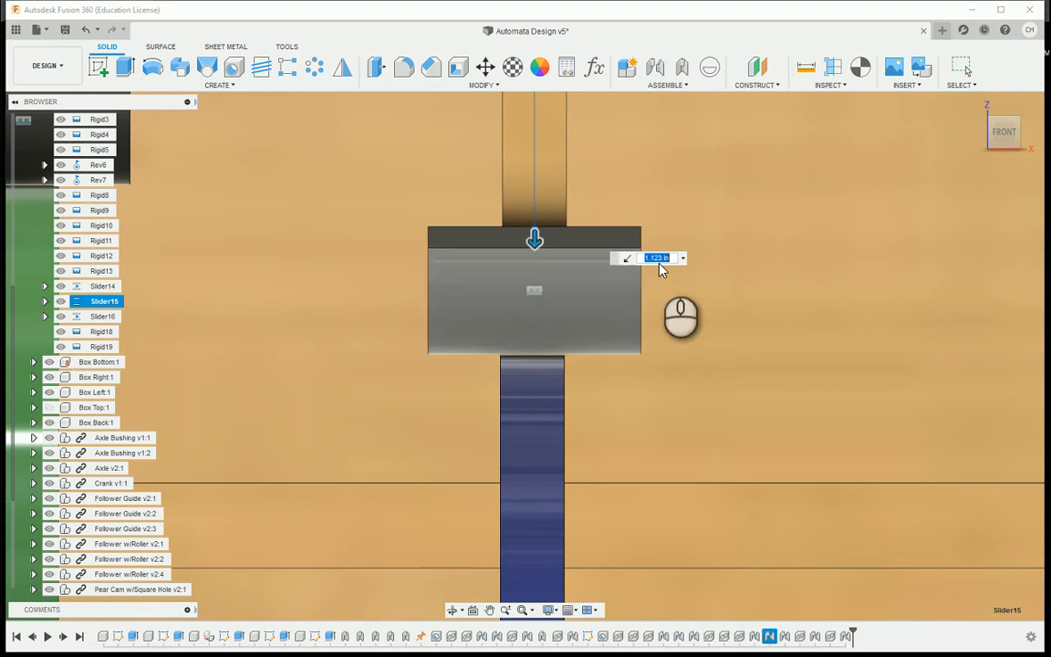
{"action": "left_click", "coordinate": [1010, 143]}
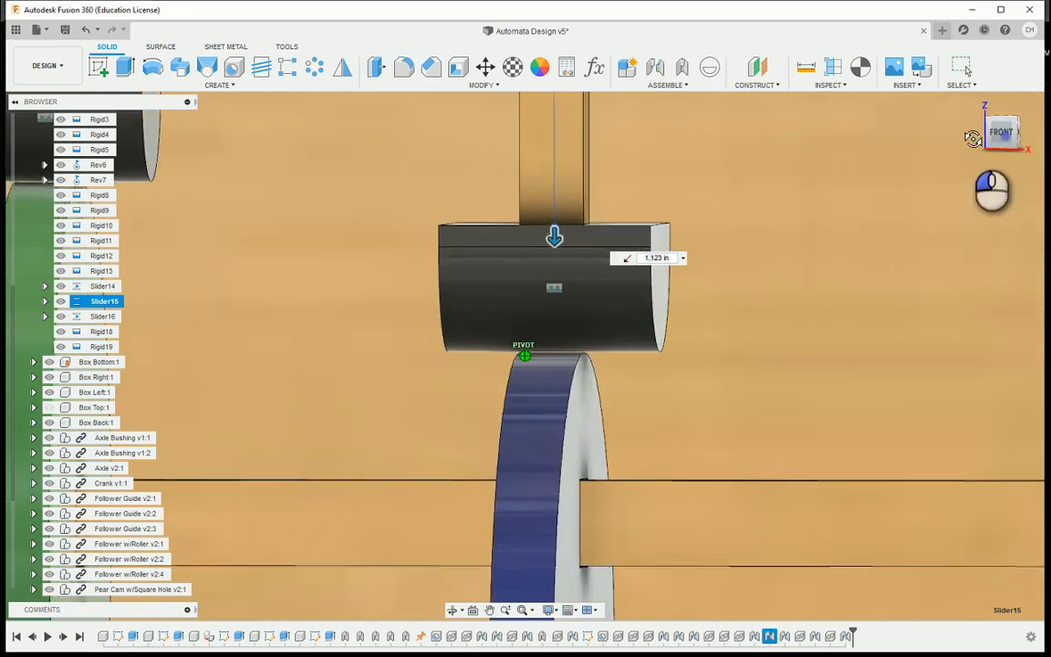
{"action": "scroll", "coordinate": [668, 320], "scroll_direction": "down", "scroll_amount": 10}
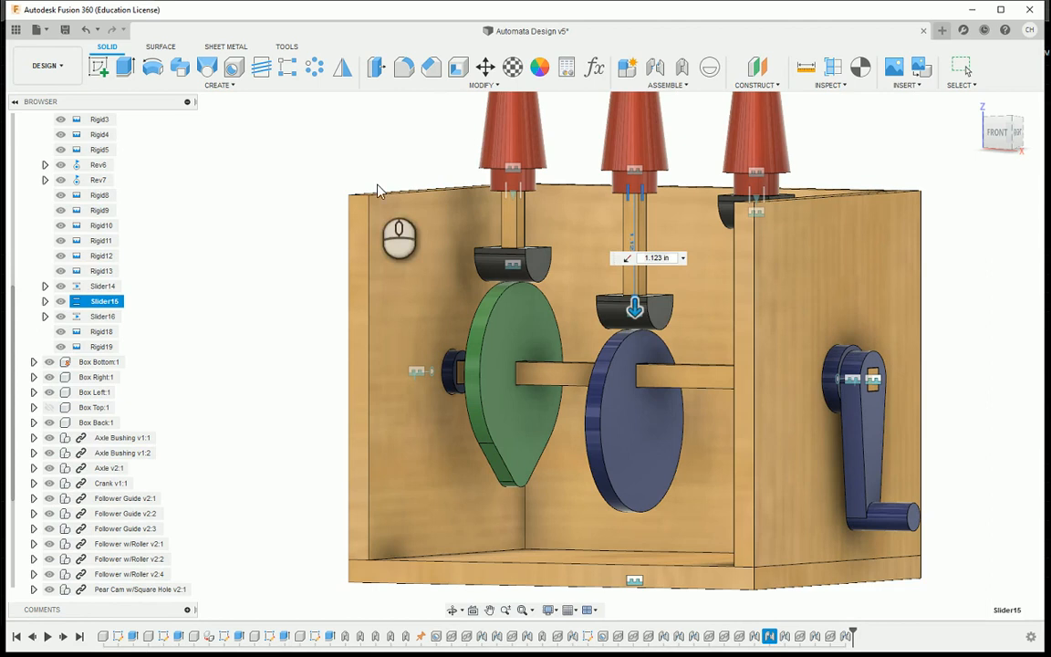
{"action": "right_click", "coordinate": [310, 160]}
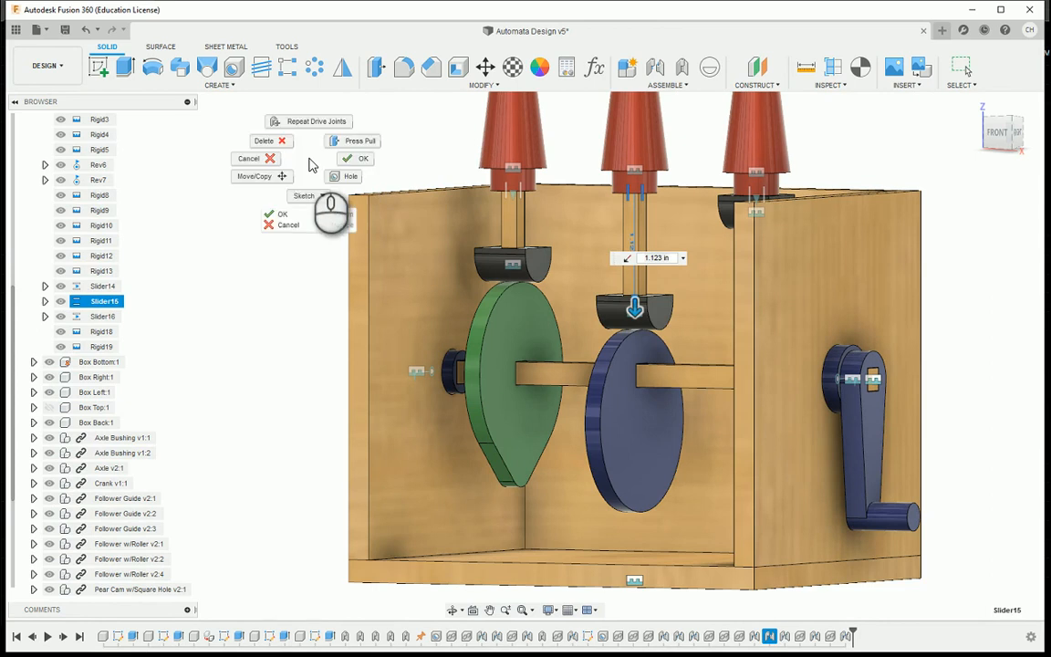
{"action": "left_click", "coordinate": [276, 159]}
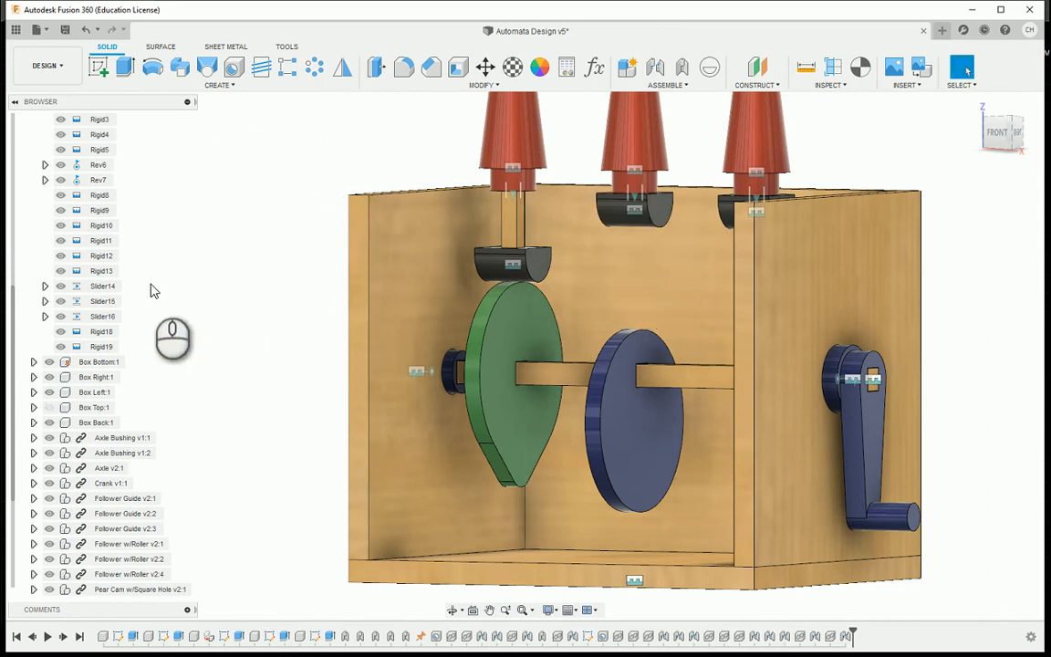
- Edit the middle follower's slider joint with a Z offset of 1.125 in so its roller rests on the eccentric cam
{"action": "right_click", "coordinate": [103, 301]}
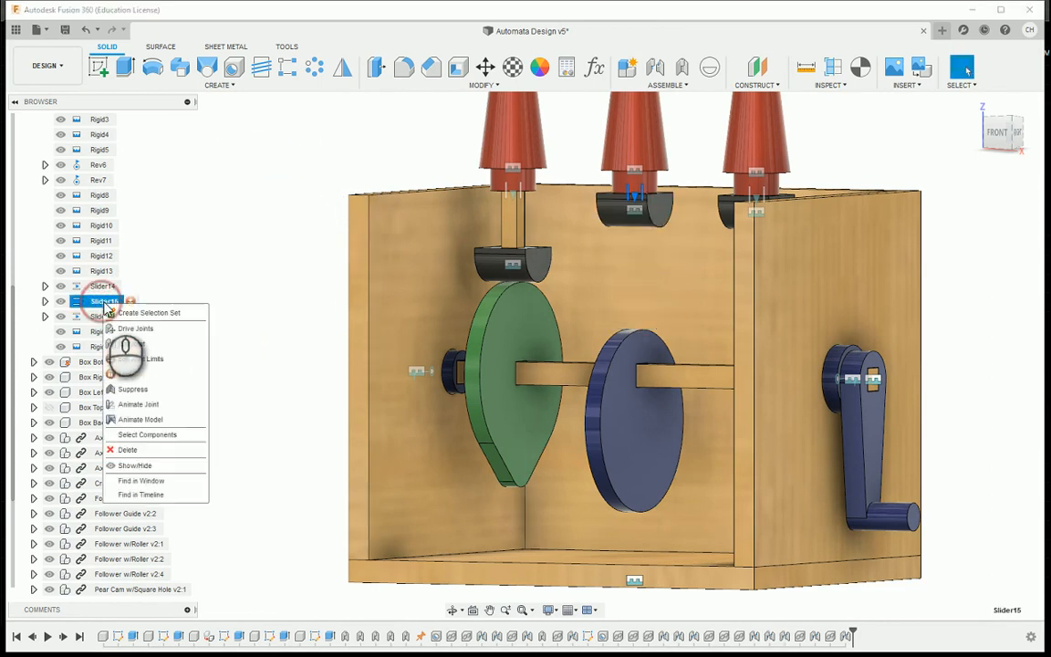
{"action": "left_click", "coordinate": [188, 343]}
{"action": "left_click", "coordinate": [950, 415]}
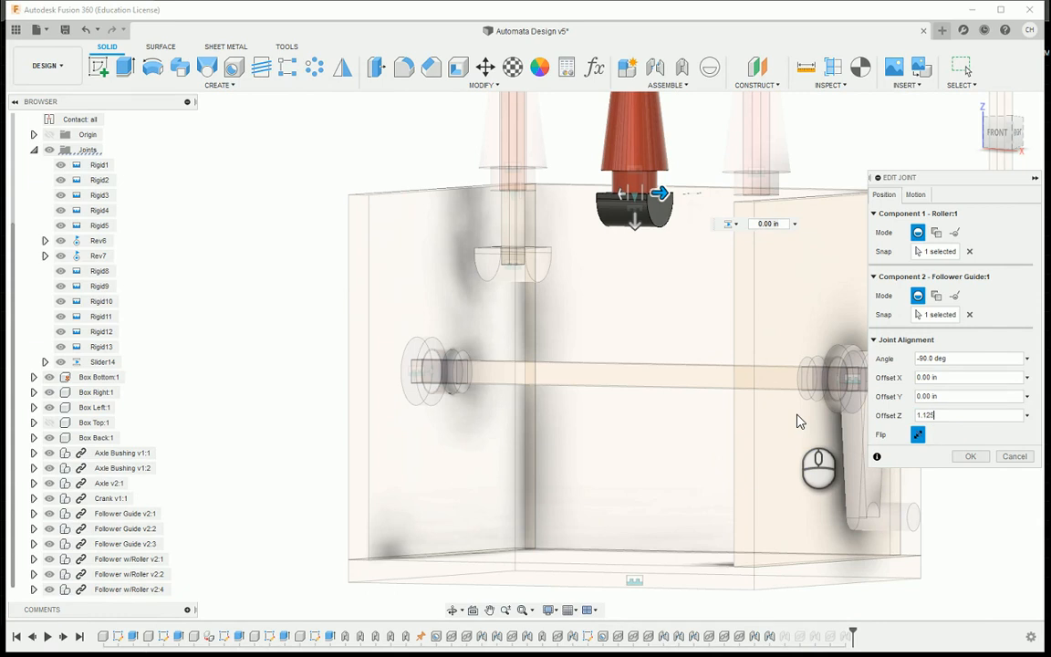
{"action": "type", "text": "1.125"}
{"action": "key", "text": "Return"}
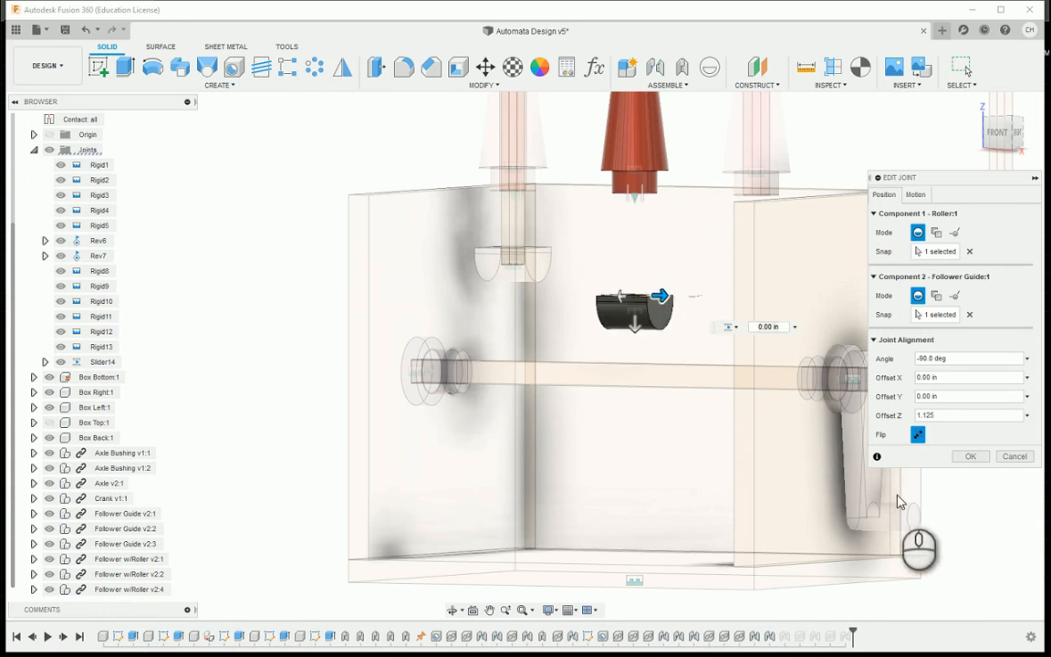
{"action": "left_click", "coordinate": [970, 455]}
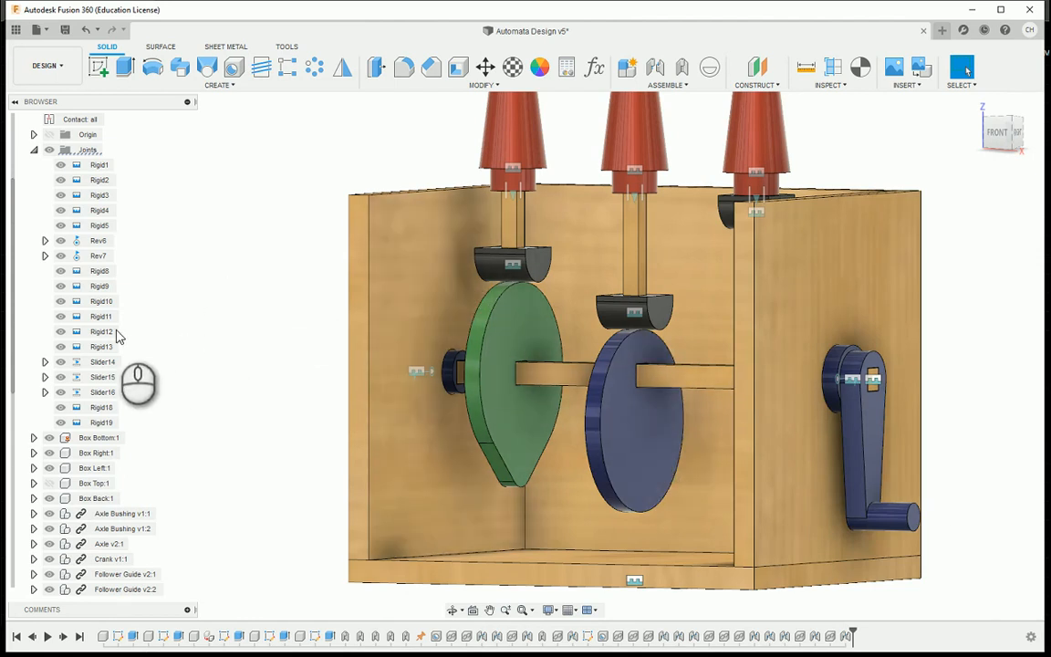
- Limit the middle follower's slide to a maximum of 1.75 in and enable a rest position at 0.00 in
{"action": "left_click", "coordinate": [103, 377]}
{"action": "left_click", "coordinate": [131, 378]}
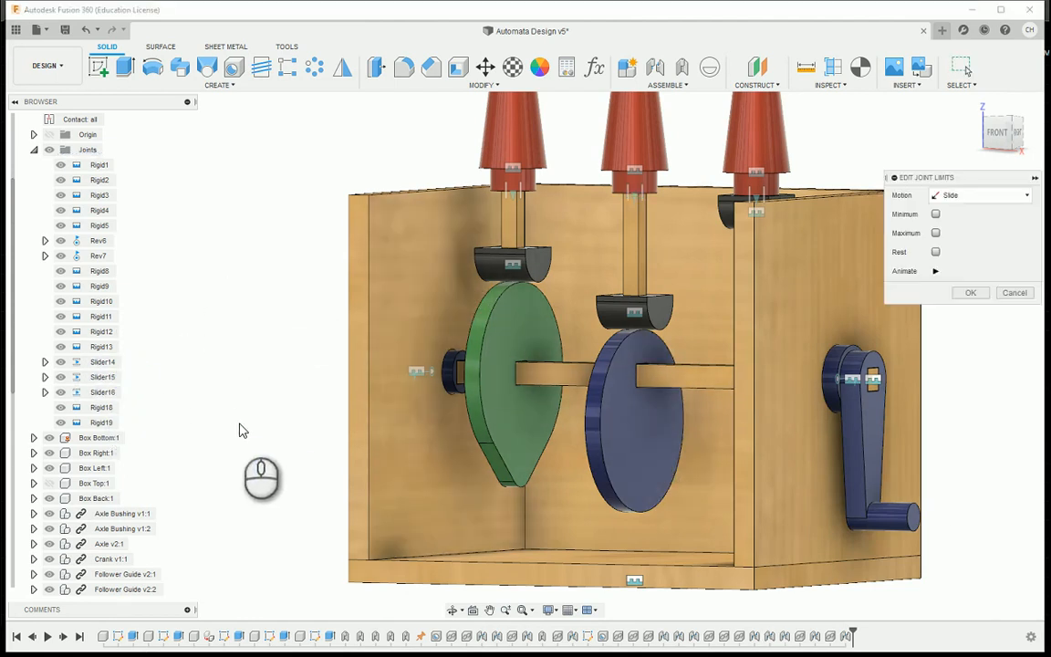
{"action": "left_click", "coordinate": [935, 233]}
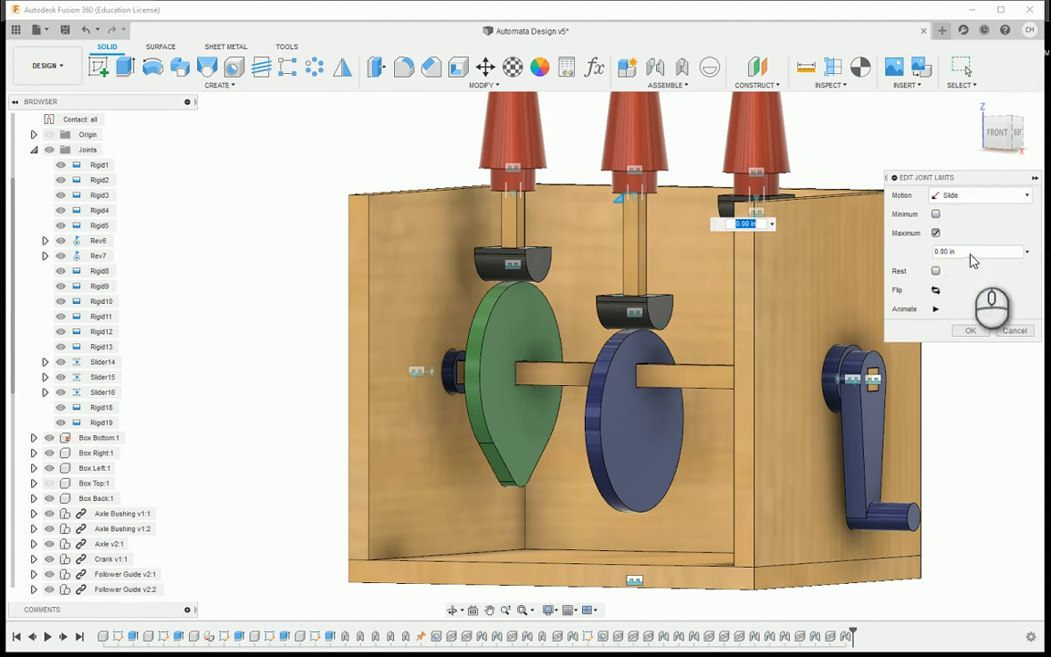
{"action": "left_click_drag", "start_coordinate": [970, 256], "coordinate": [910, 261]}
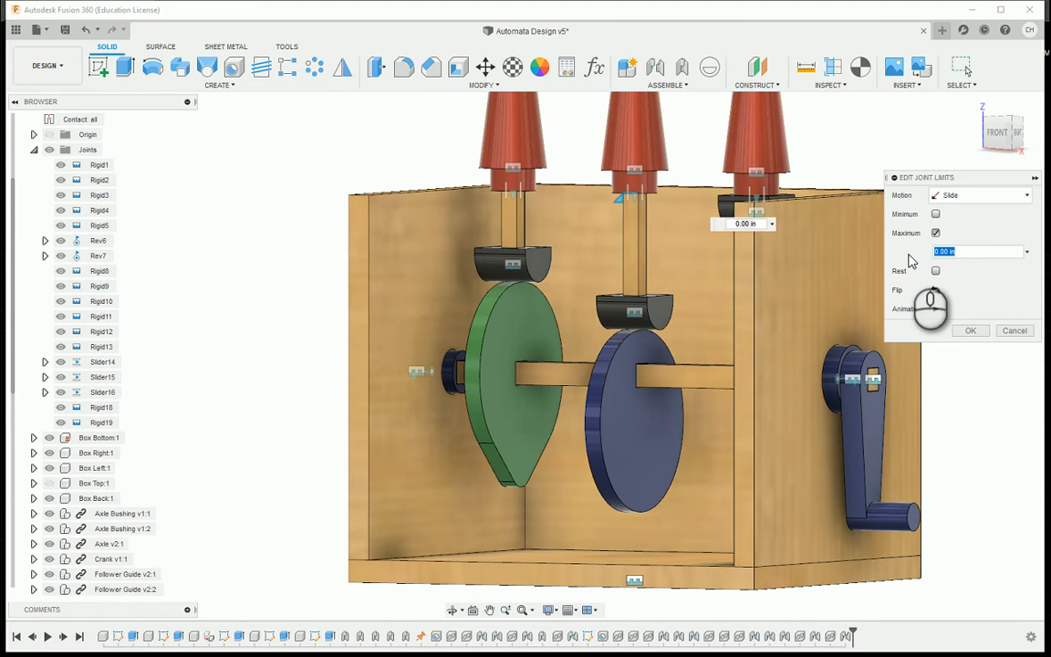
{"action": "key", "text": "Return"}
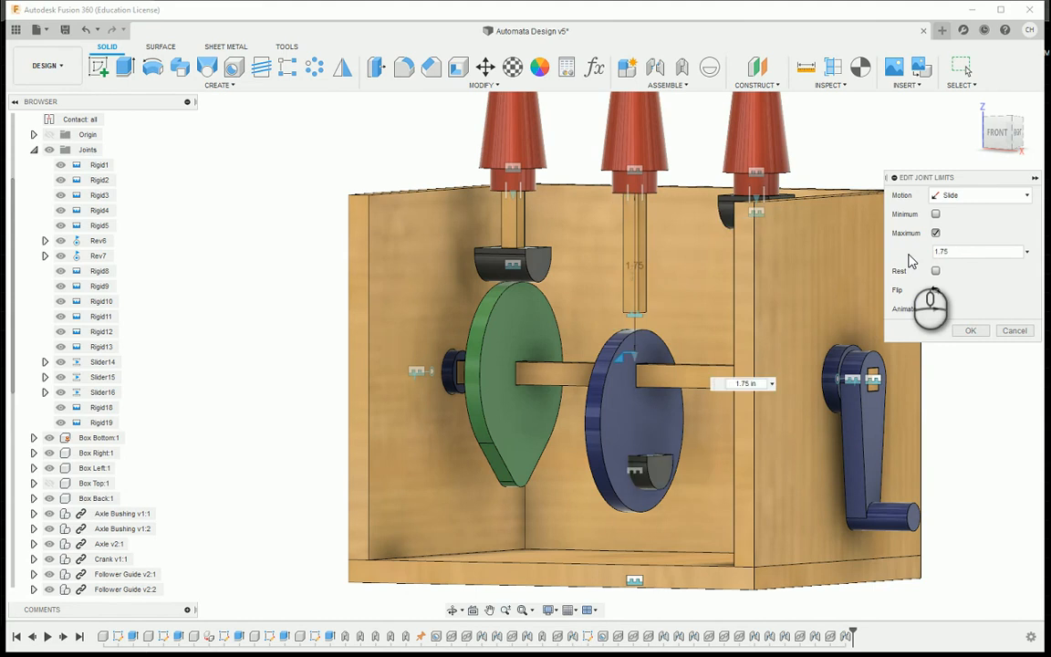
{"action": "left_click", "coordinate": [936, 272]}
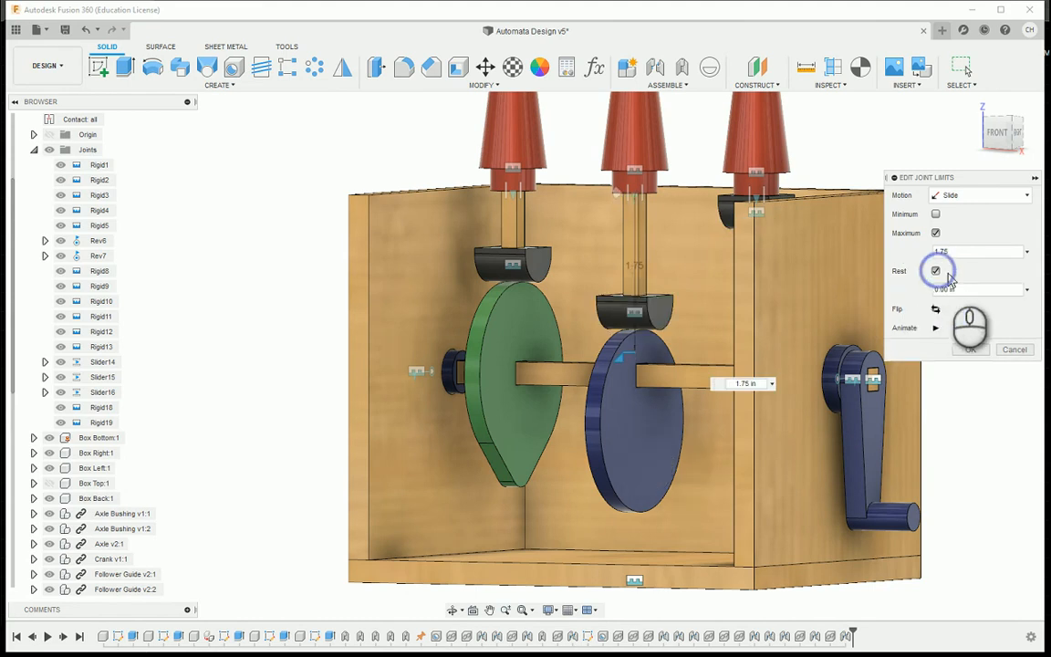
{"action": "left_click", "coordinate": [971, 350]}
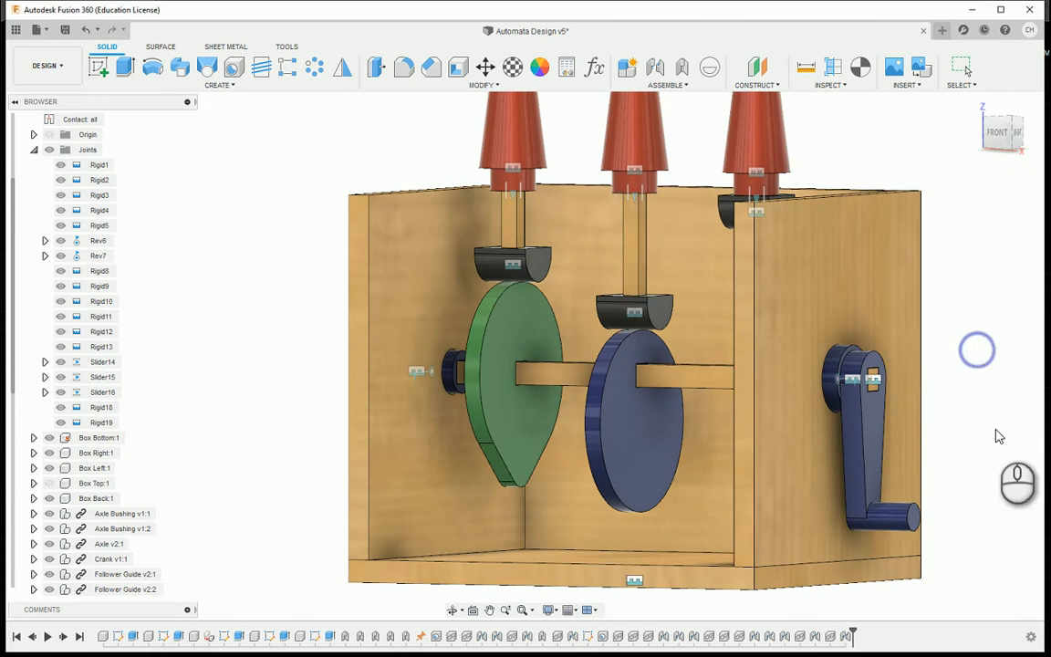
- Turn the crank to test how the pear and eccentric cams move the followers, and check the mechanism from the front
{"action": "left_click", "coordinate": [657, 86]}
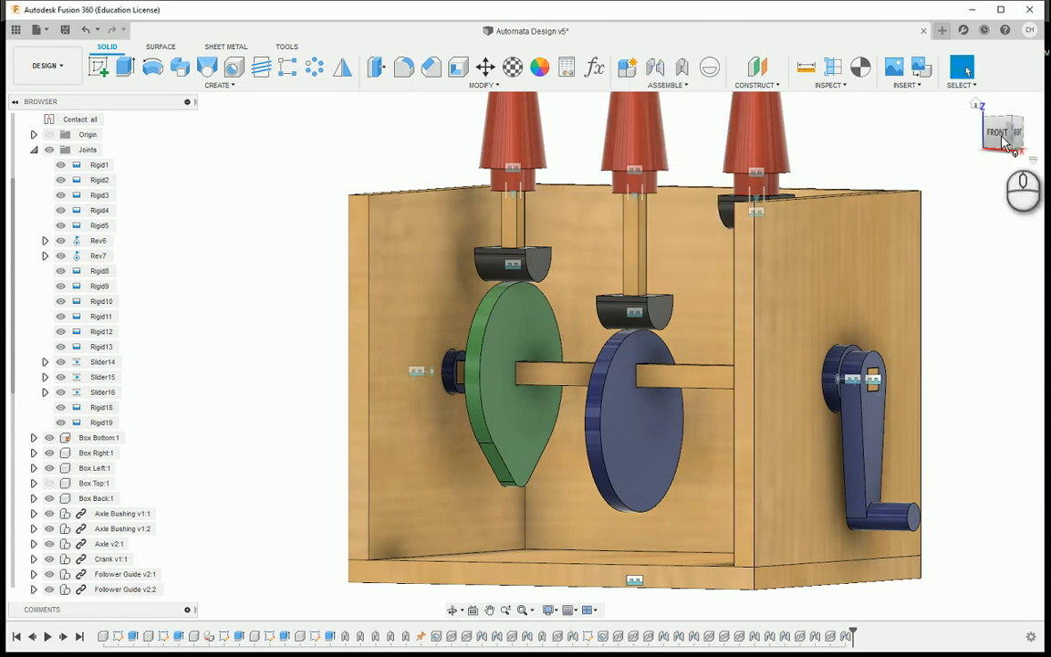
{"action": "left_click_drag", "start_coordinate": [995, 141], "coordinate": [988, 146]}
{"action": "left_click_drag", "start_coordinate": [883, 523], "coordinate": [822, 500]}
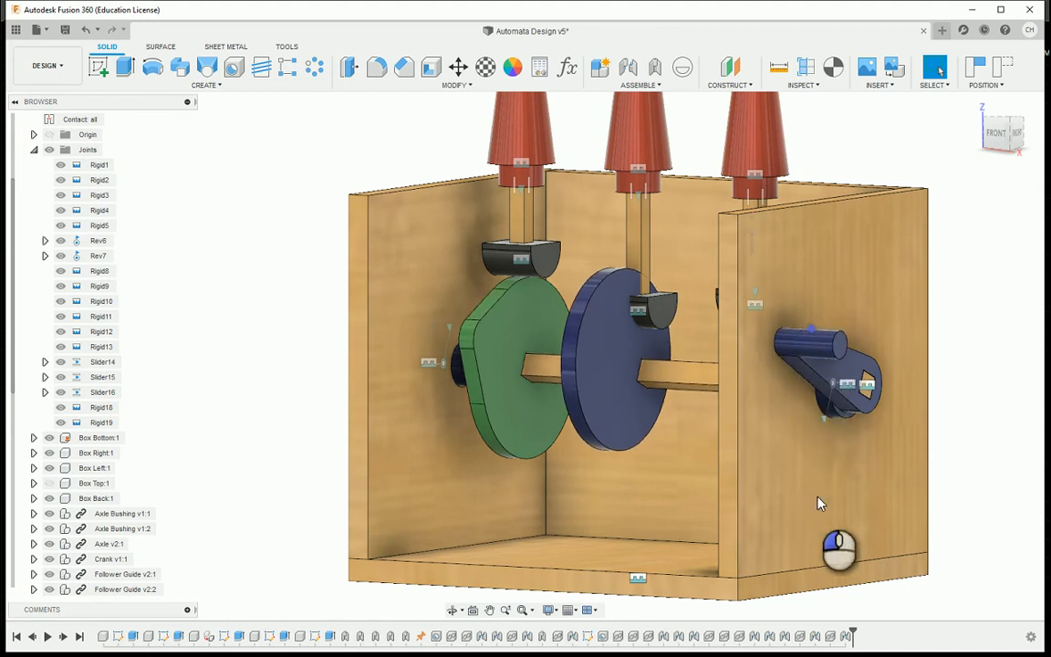
{"action": "left_click_drag", "start_coordinate": [837, 575], "coordinate": [741, 463]}
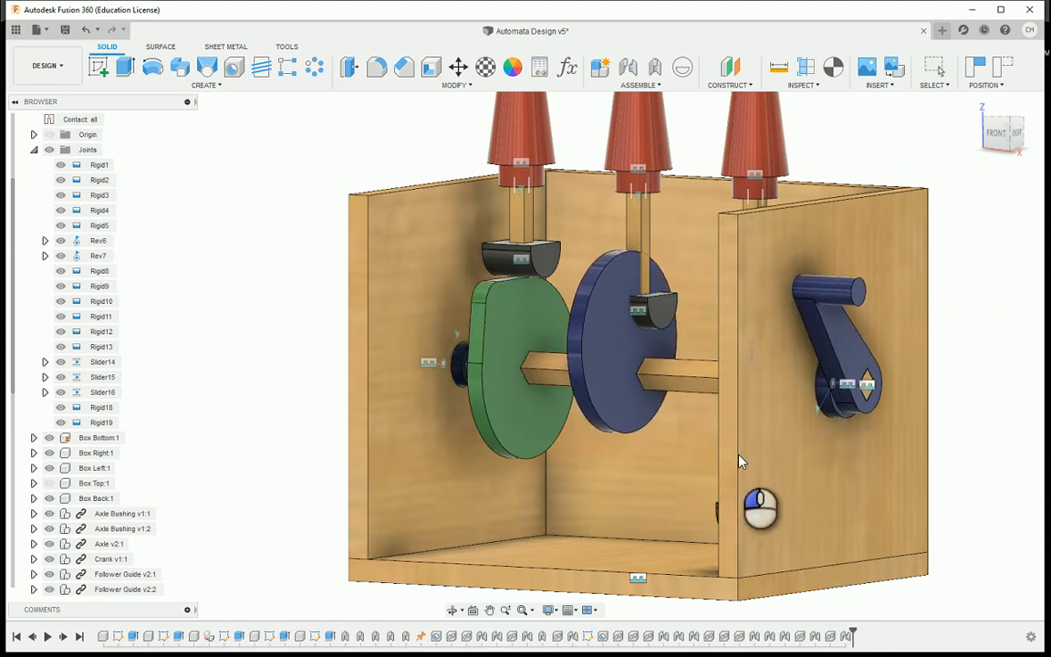
{"action": "mouse_move", "coordinate": [999, 137]}
{"action": "left_mouse_down"}
{"action": "mouse_move", "coordinate": [1013, 127]}
{"action": "mouse_move", "coordinate": [983, 144]}
{"action": "left_mouse_up"}
{"action": "middle_click_drag", "start_coordinate": [984, 144], "coordinate": [703, 253], "text": "shift"}
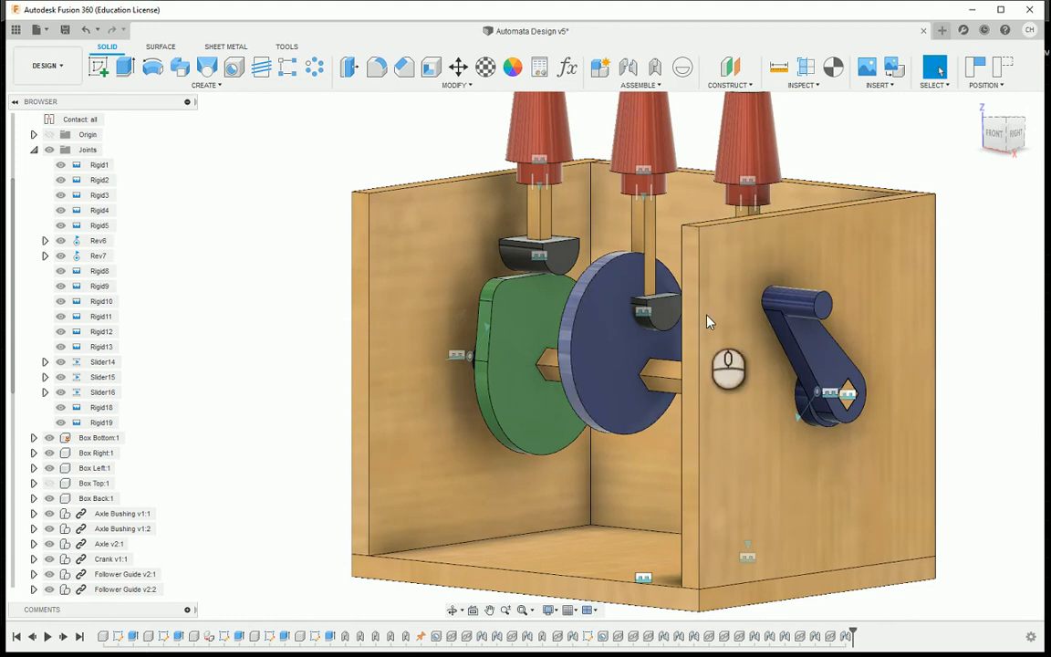
{"action": "left_click", "coordinate": [992, 137]}
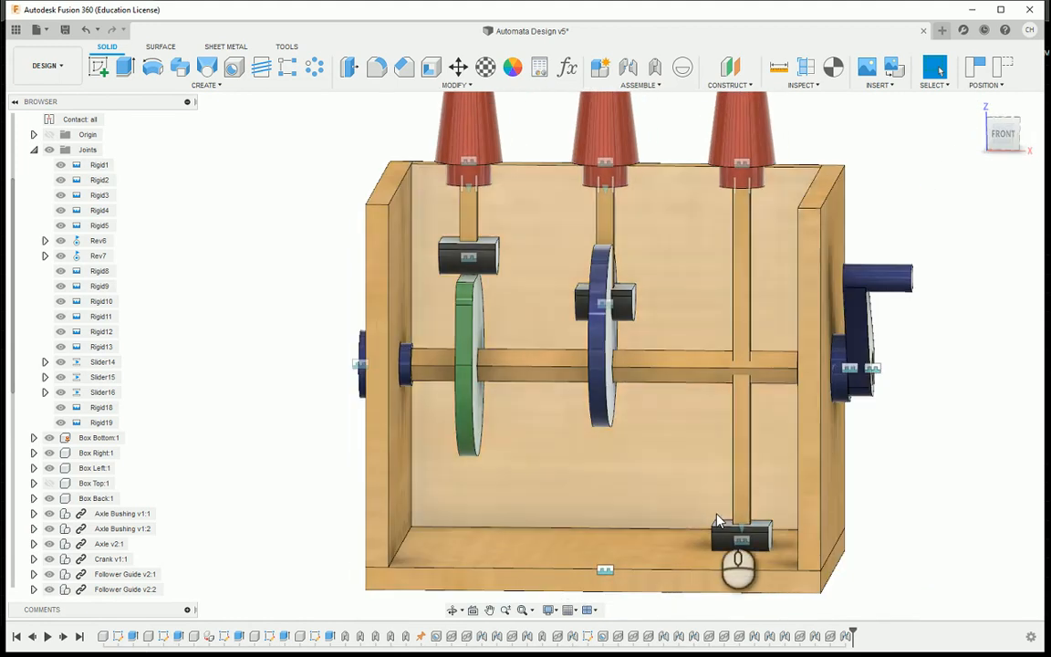
{"action": "right_click", "coordinate": [106, 397]}
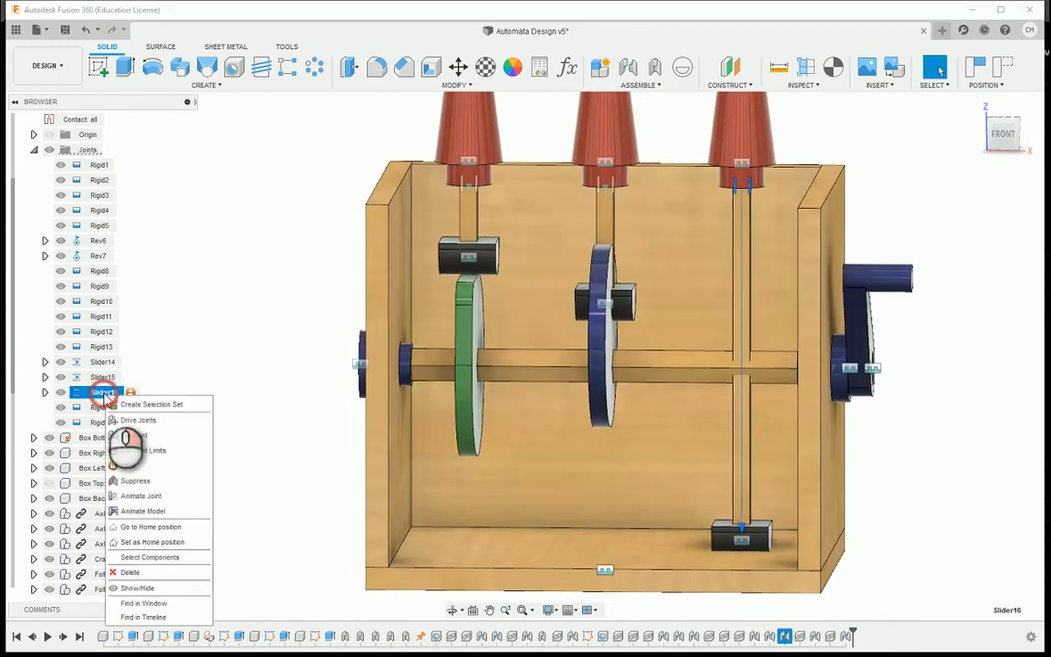
{"action": "left_click", "coordinate": [142, 432]}
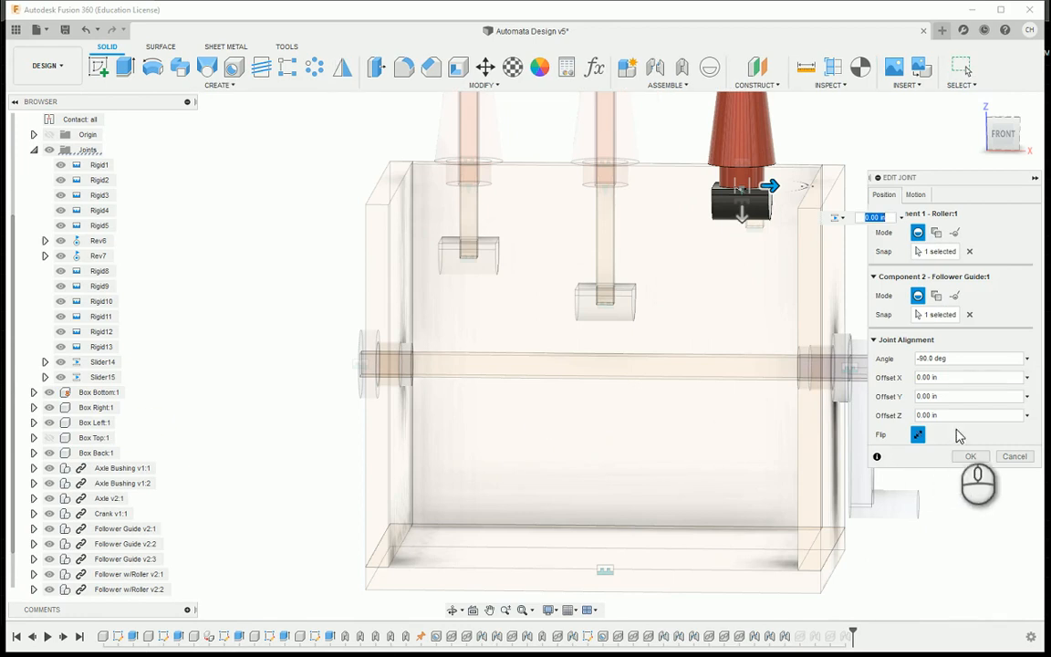
{"action": "left_click", "coordinate": [1011, 456]}
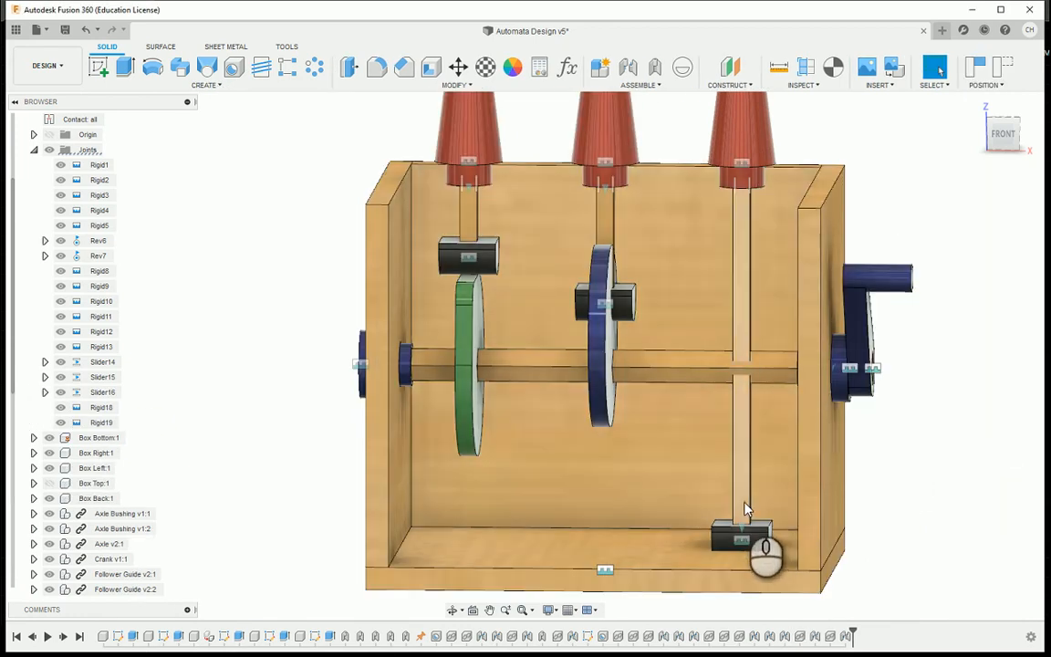
- Try to pull up the follower nearest the crank, and disable contact in the assembly
{"action": "left_click_drag", "start_coordinate": [744, 503], "coordinate": [751, 315]}
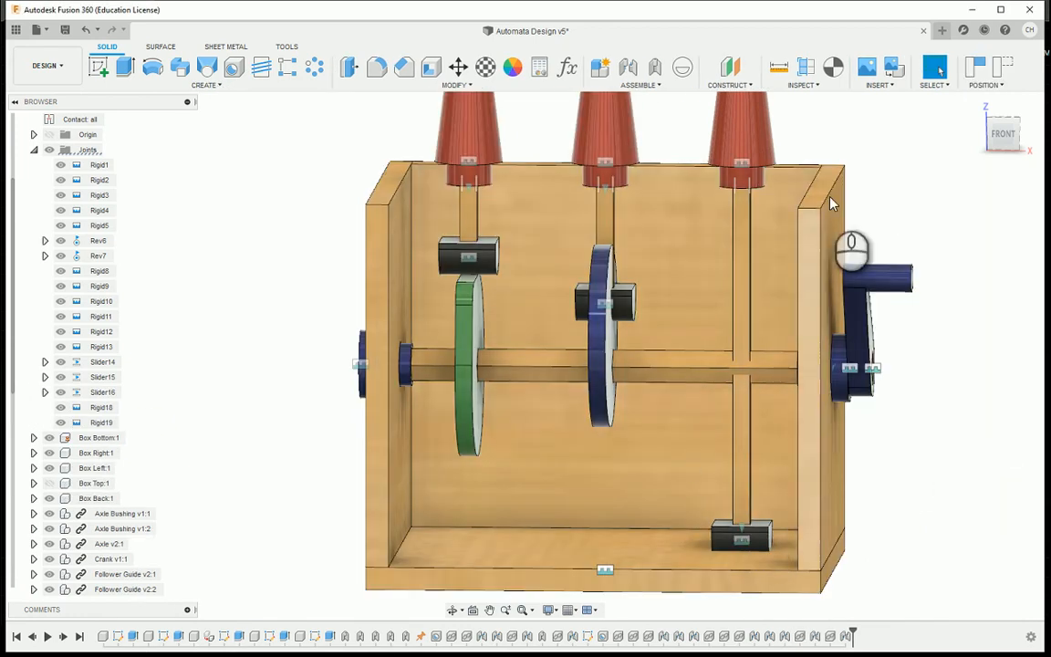
{"action": "left_click", "coordinate": [640, 85]}
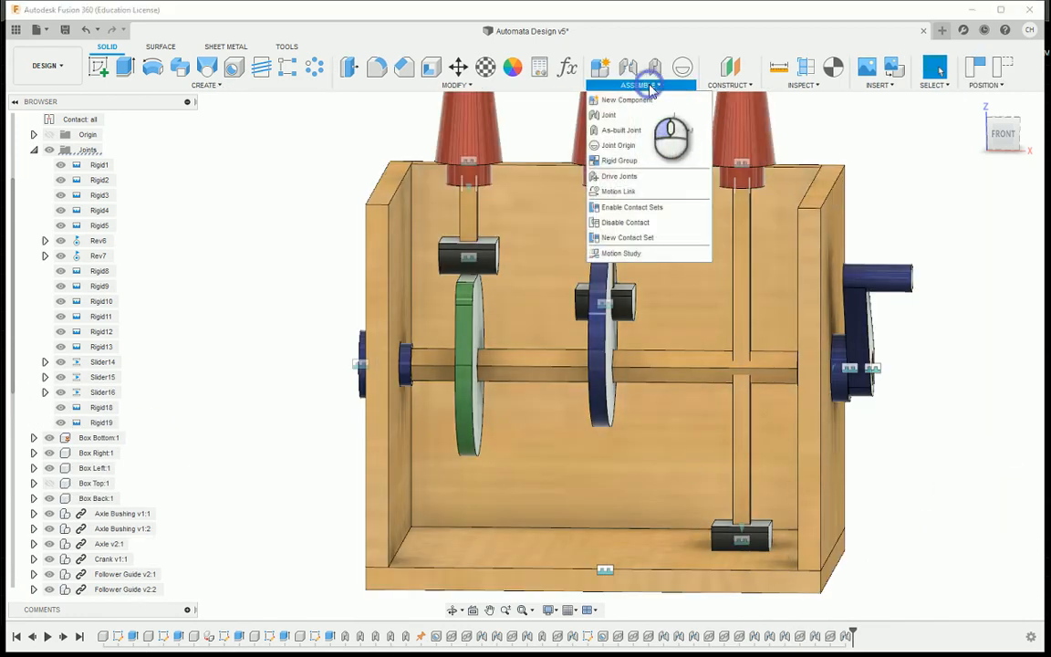
{"action": "left_click", "coordinate": [633, 224]}
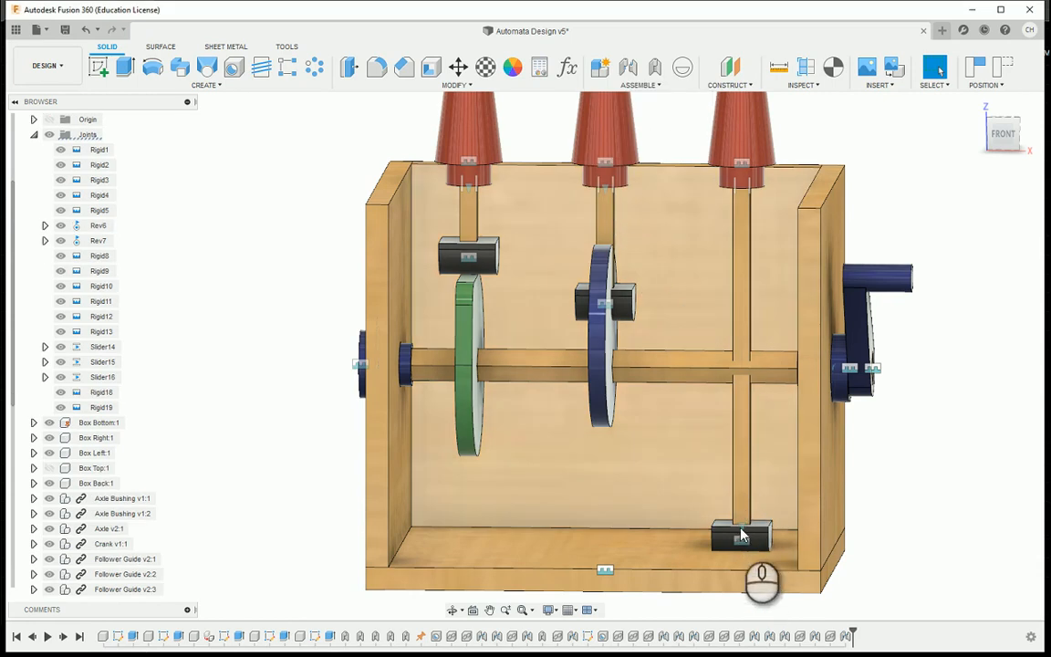
- Try to drive the slider of the follower nearest the crank up to about 0.113 in
{"action": "left_click", "coordinate": [742, 537]}
{"action": "left_click", "coordinate": [742, 537]}
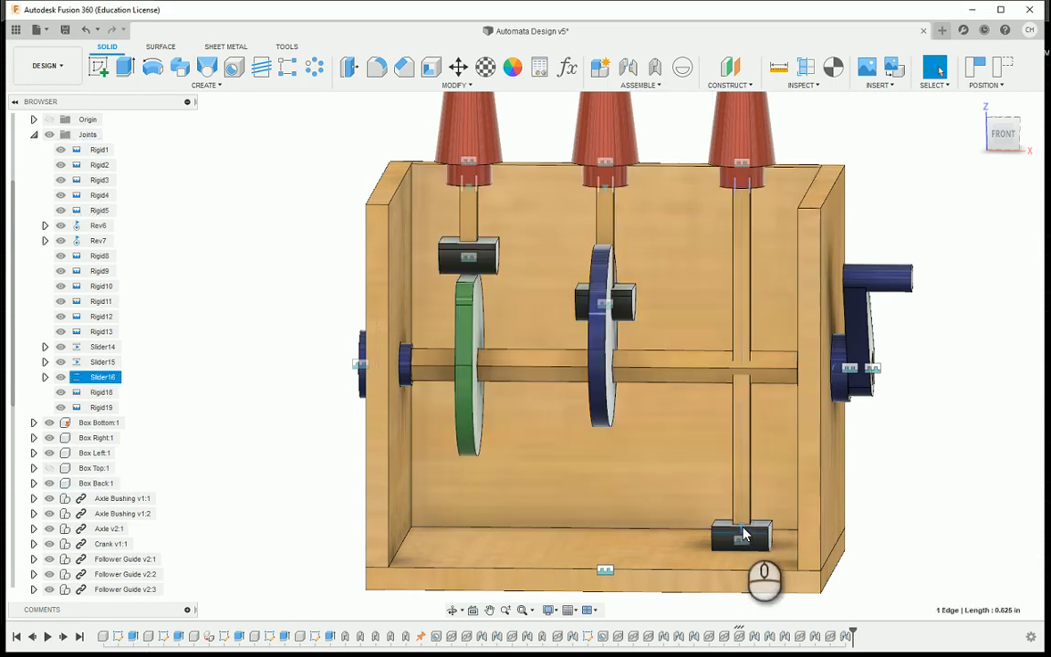
{"action": "left_click", "coordinate": [742, 536]}
{"action": "left_click_drag", "start_coordinate": [742, 537], "coordinate": [742, 209]}
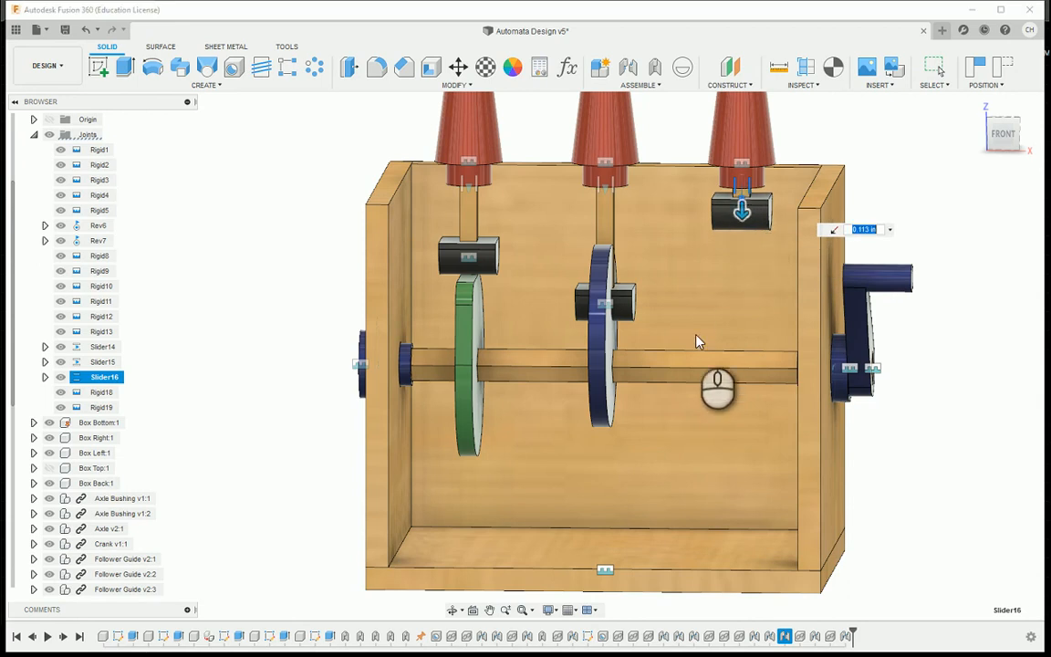
{"action": "right_click", "coordinate": [926, 212]}
{"action": "left_click", "coordinate": [887, 209]}
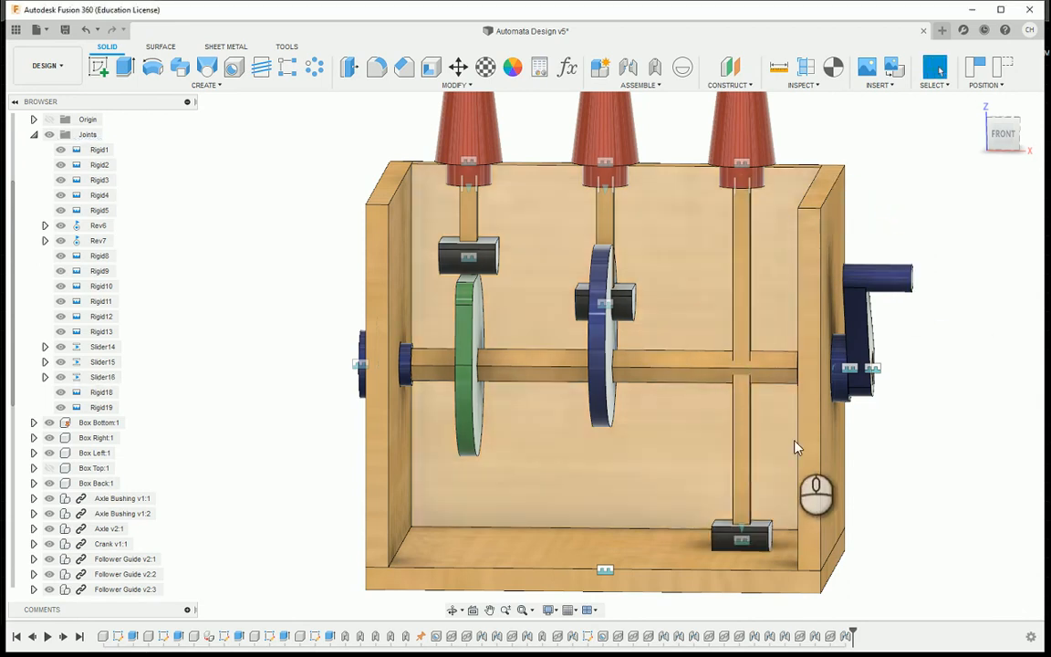
- Raise the follower nearest the crank until its roller sits just beneath its guide
{"action": "left_click_drag", "start_coordinate": [742, 266], "coordinate": [747, 112]}
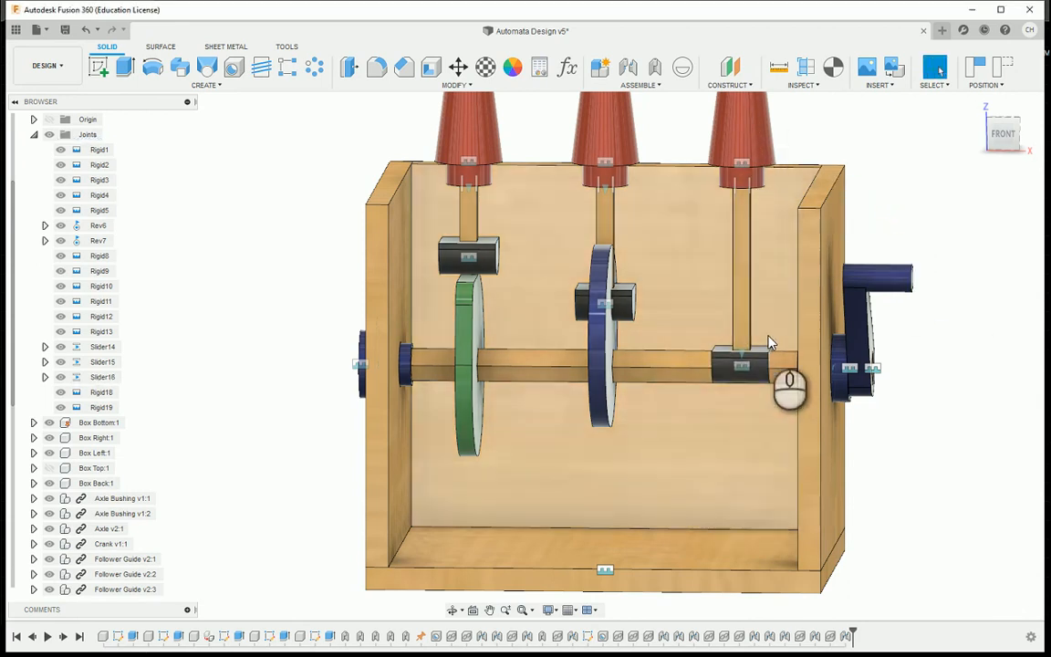
{"action": "left_click_drag", "start_coordinate": [769, 342], "coordinate": [736, 219]}
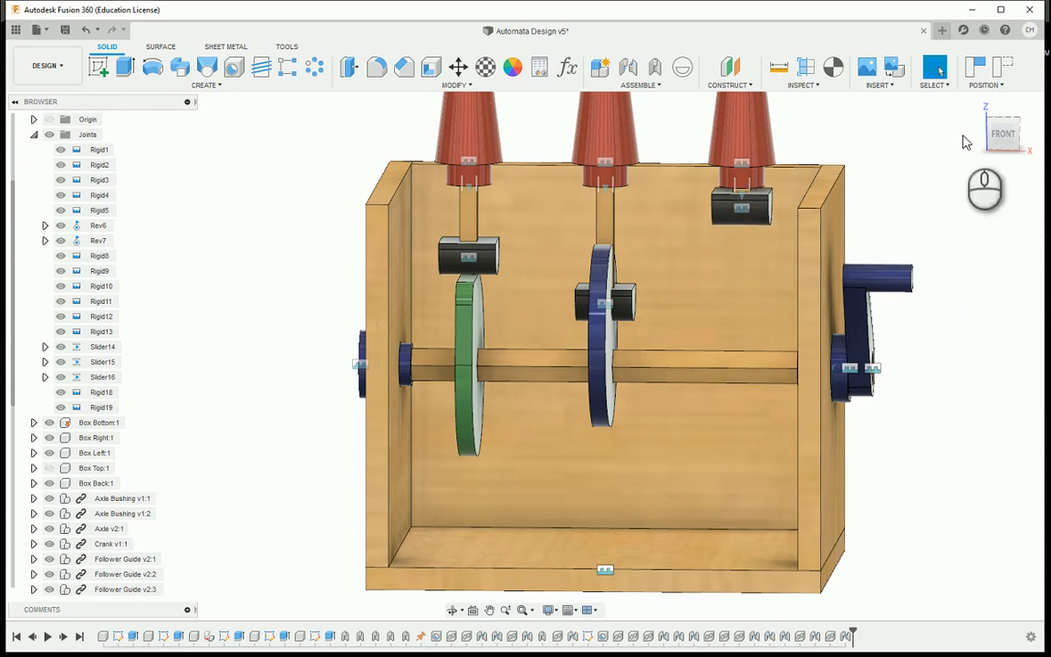
- Capture the raised follower's position, turn the crank as a test, and return the crank's revolute joint Rev6 to its home position
{"action": "left_click", "coordinate": [975, 77]}
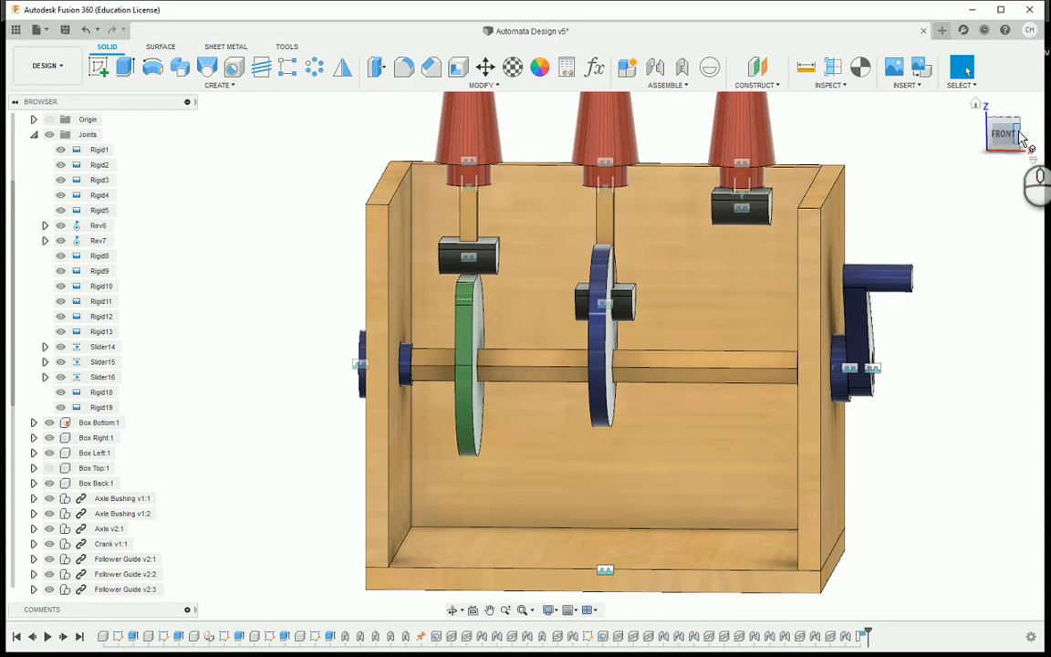
{"action": "left_click_drag", "start_coordinate": [887, 285], "coordinate": [961, 152]}
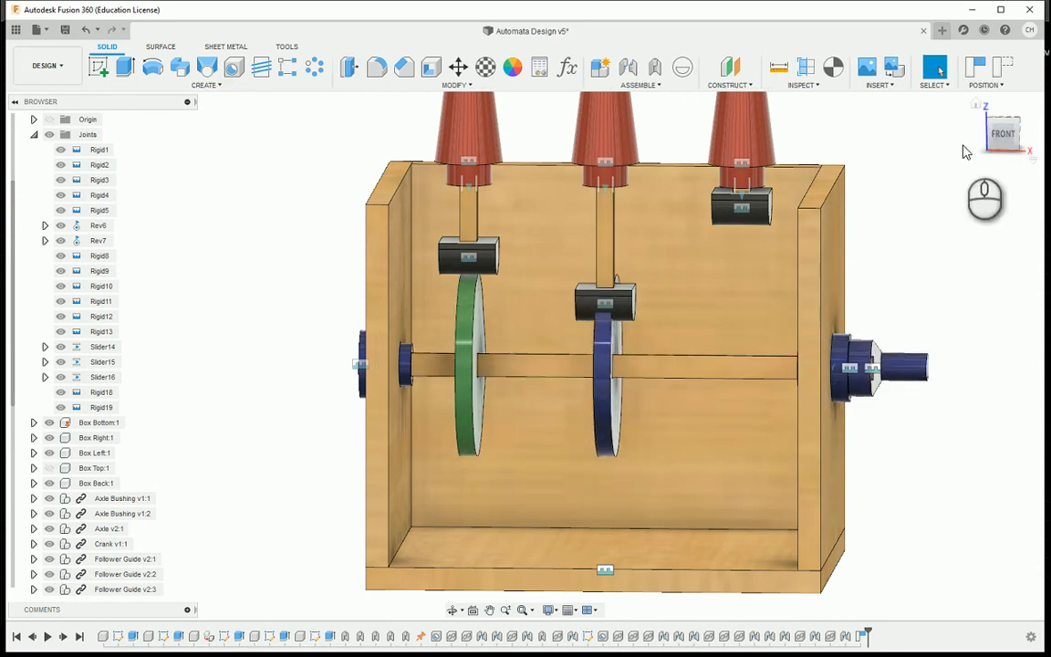
{"action": "left_click", "coordinate": [1011, 129]}
{"action": "left_click", "coordinate": [1019, 120]}
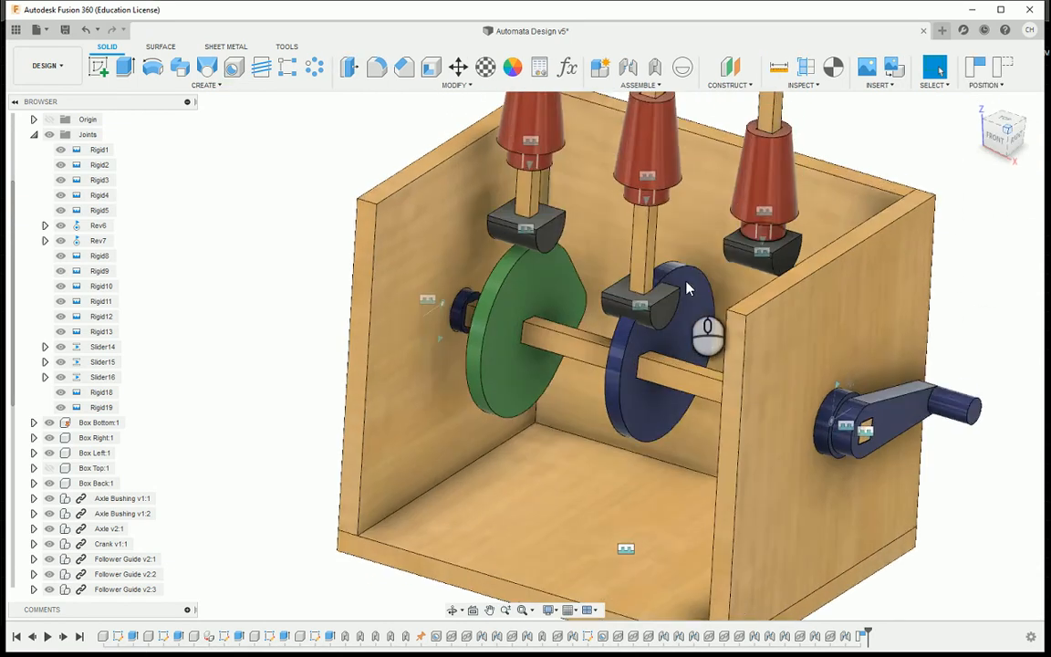
{"action": "right_click", "coordinate": [100, 225]}
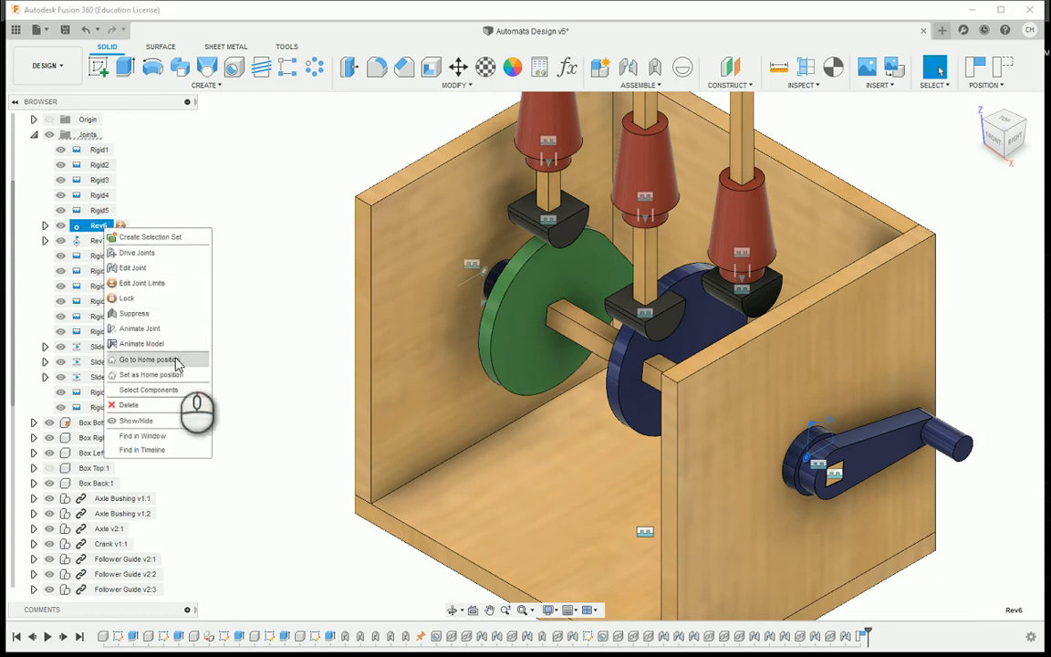
{"action": "left_click", "coordinate": [176, 360]}
- Enable contact for all components and turn the crank to test how the cams move the followers
{"action": "left_click_drag", "start_coordinate": [1003, 138], "coordinate": [1027, 126]}
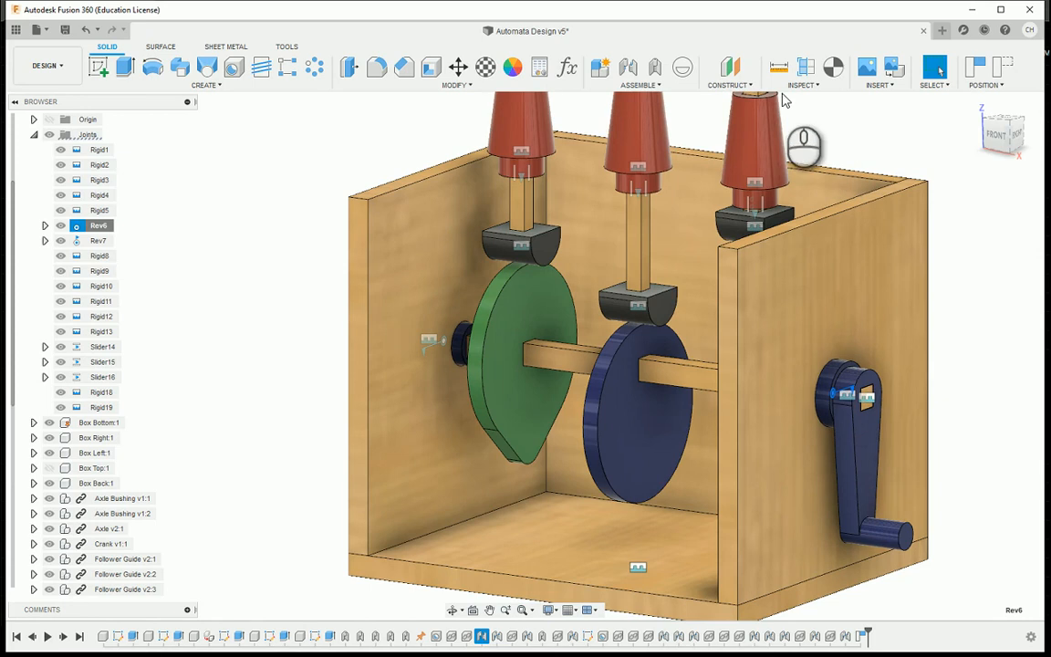
{"action": "left_click", "coordinate": [651, 84]}
{"action": "left_click", "coordinate": [627, 222]}
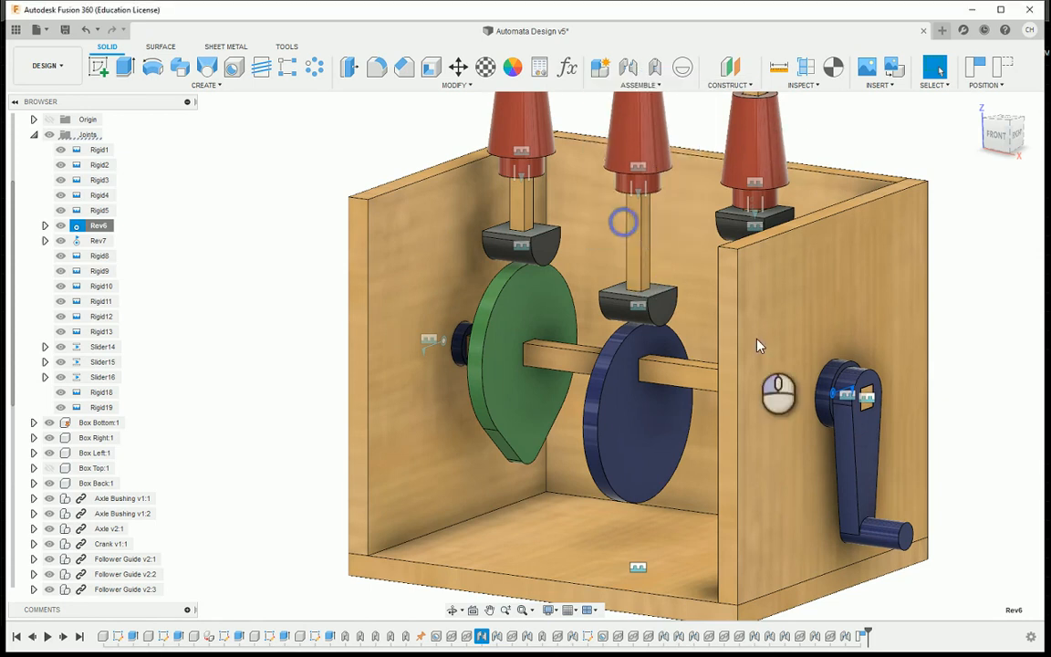
{"action": "left_click_drag", "start_coordinate": [890, 544], "coordinate": [874, 294]}
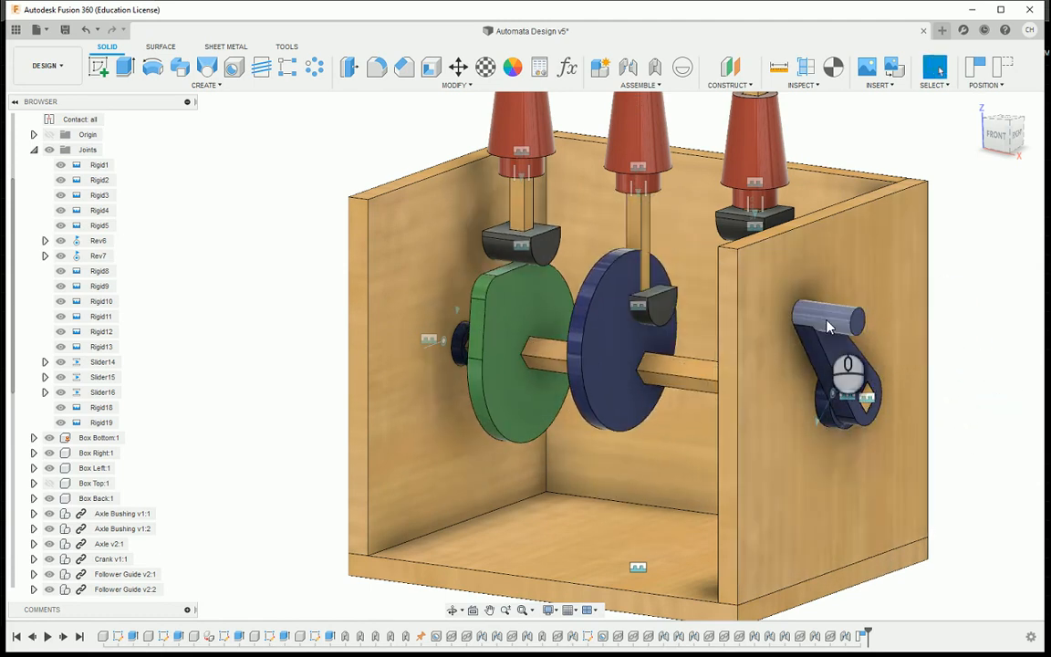
{"action": "left_click_drag", "start_coordinate": [826, 320], "coordinate": [851, 284]}
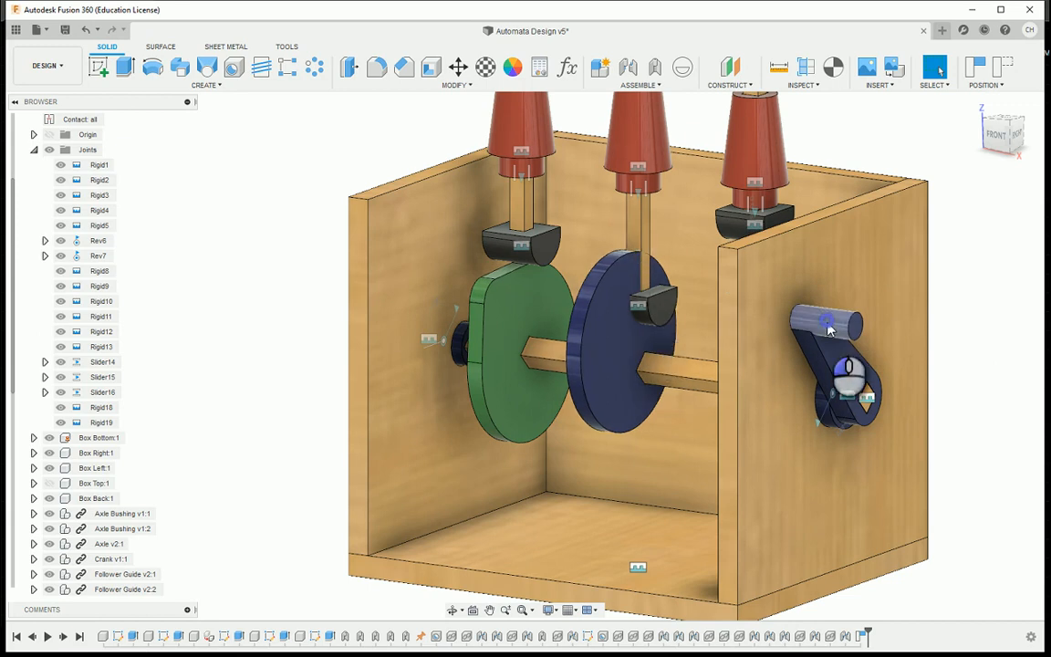
{"action": "left_click_drag", "start_coordinate": [829, 326], "coordinate": [792, 463]}
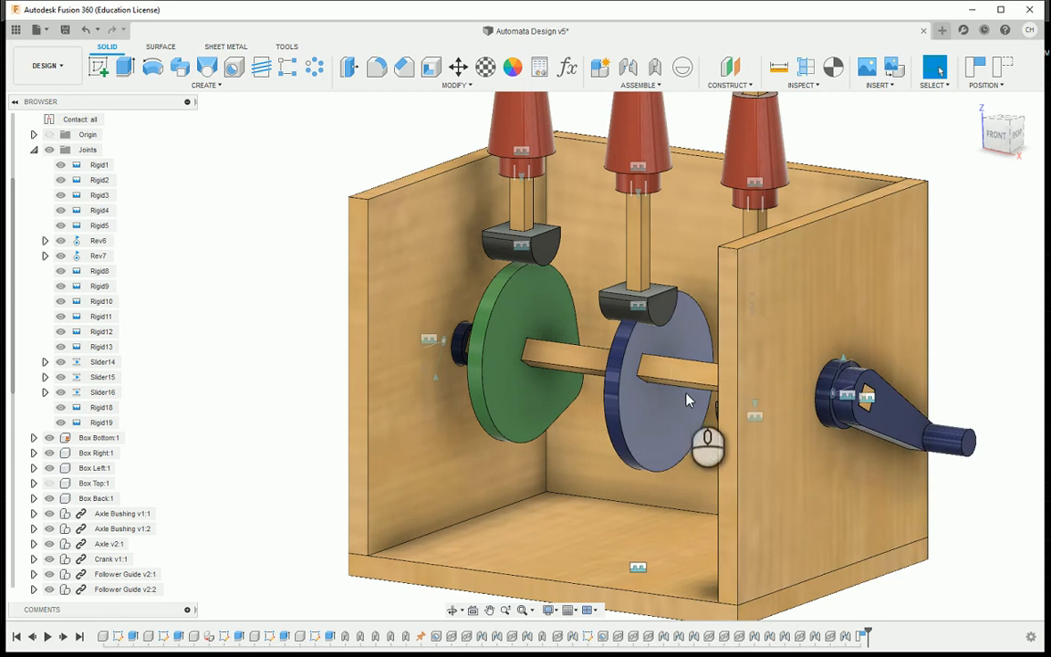
{"action": "middle_click_drag", "start_coordinate": [688, 400], "coordinate": [748, 273], "text": "shift"}
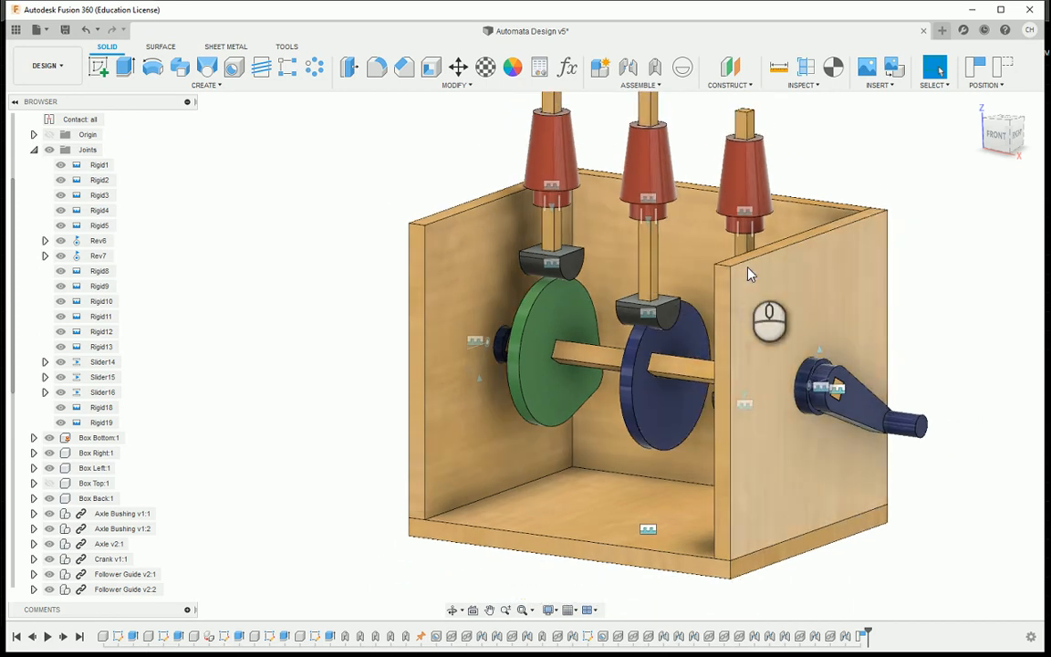
- Disable contact in the assembly and send the crank's Rev6 joint back to its home position
{"action": "left_click", "coordinate": [636, 86]}
{"action": "left_click", "coordinate": [610, 209]}
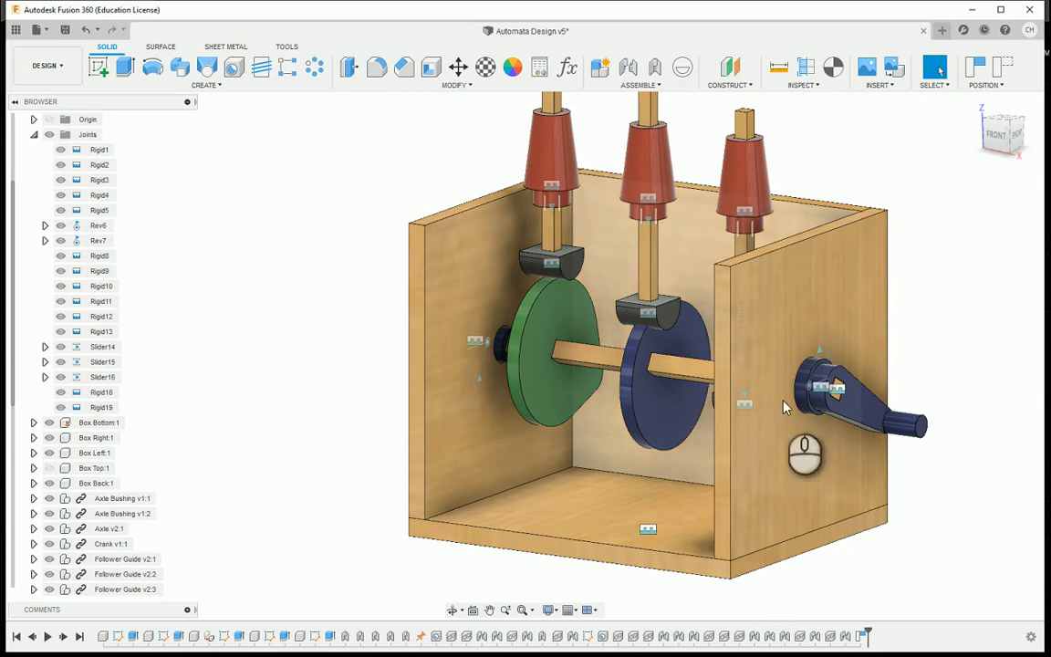
{"action": "right_click", "coordinate": [98, 230]}
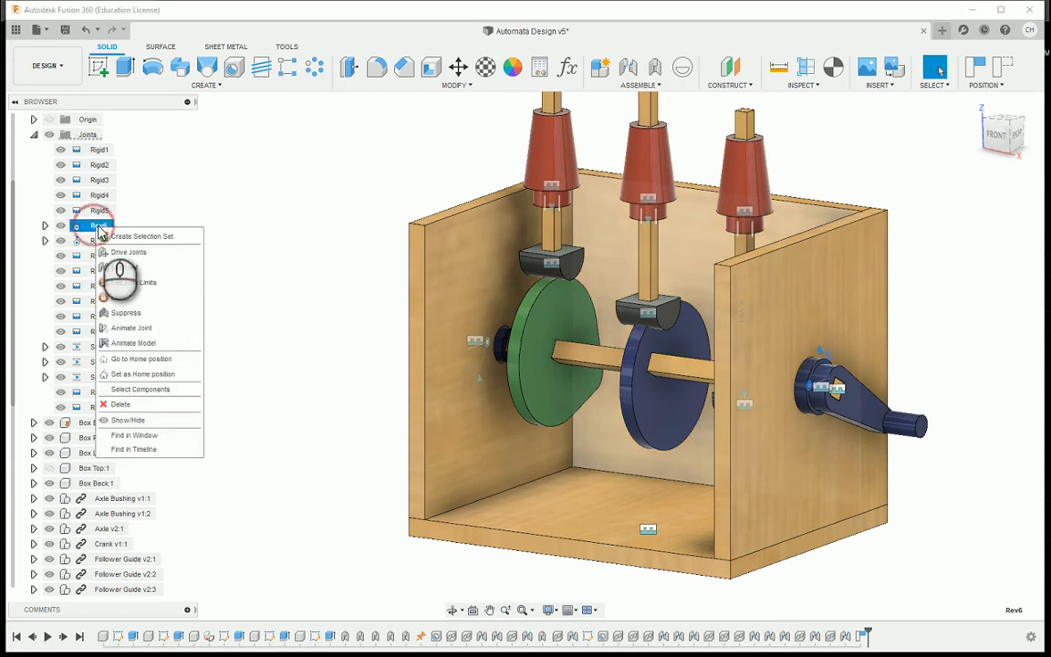
{"action": "left_click", "coordinate": [157, 334]}
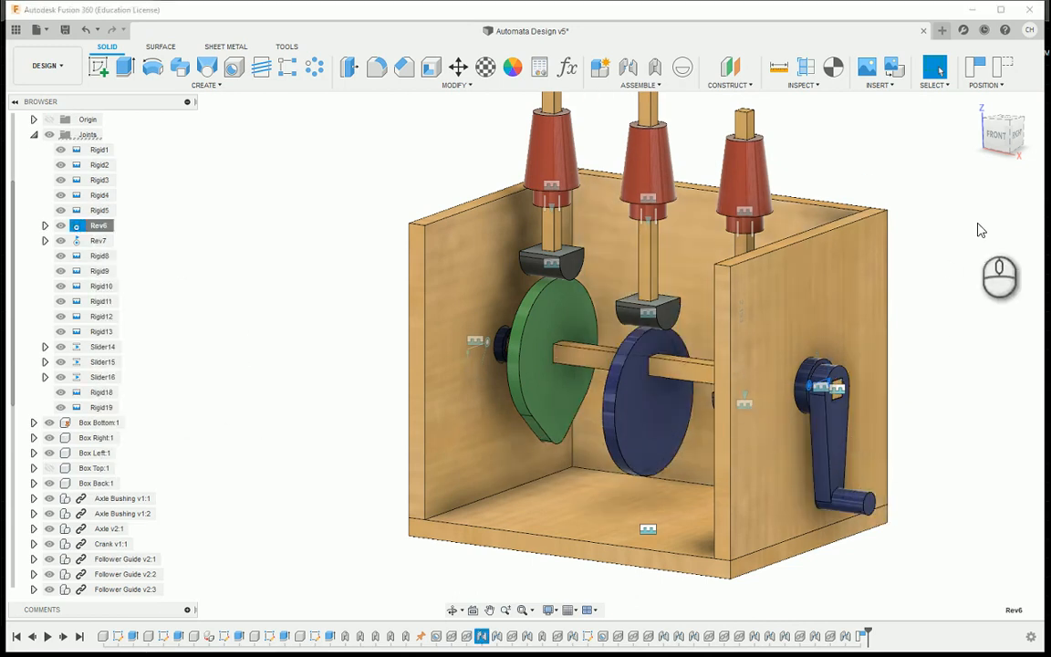
- Enable a rest position of 0.00 in in the joint limits of Slider16, the follower nearest the crank
{"action": "left_click_drag", "start_coordinate": [1001, 142], "coordinate": [1040, 141]}
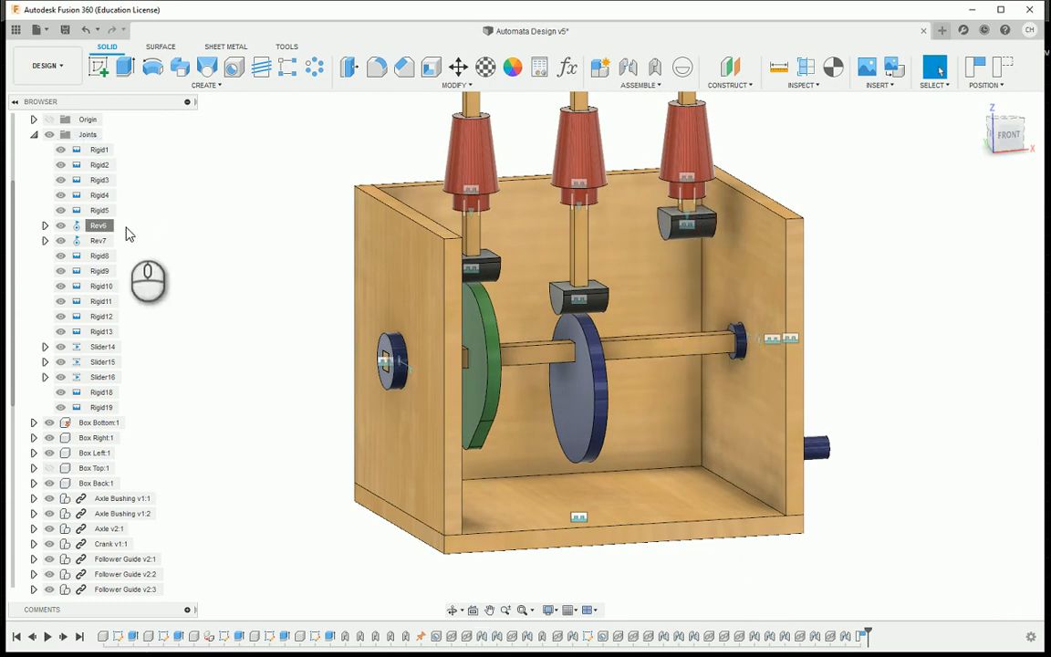
{"action": "left_click", "coordinate": [121, 378]}
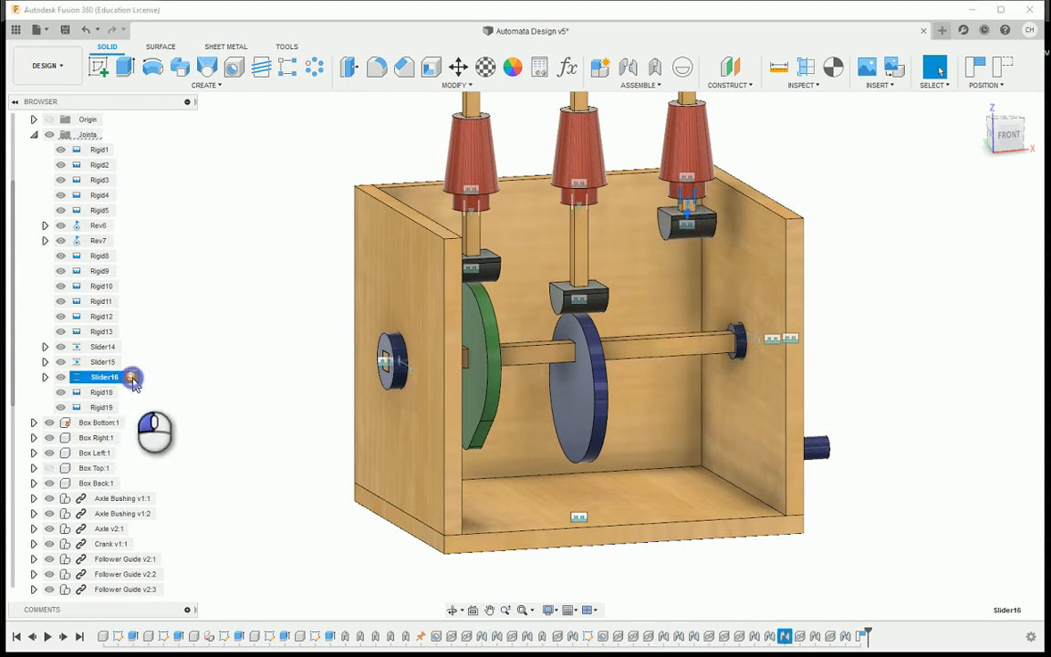
{"action": "left_click", "coordinate": [131, 378]}
{"action": "left_click", "coordinate": [936, 252]}
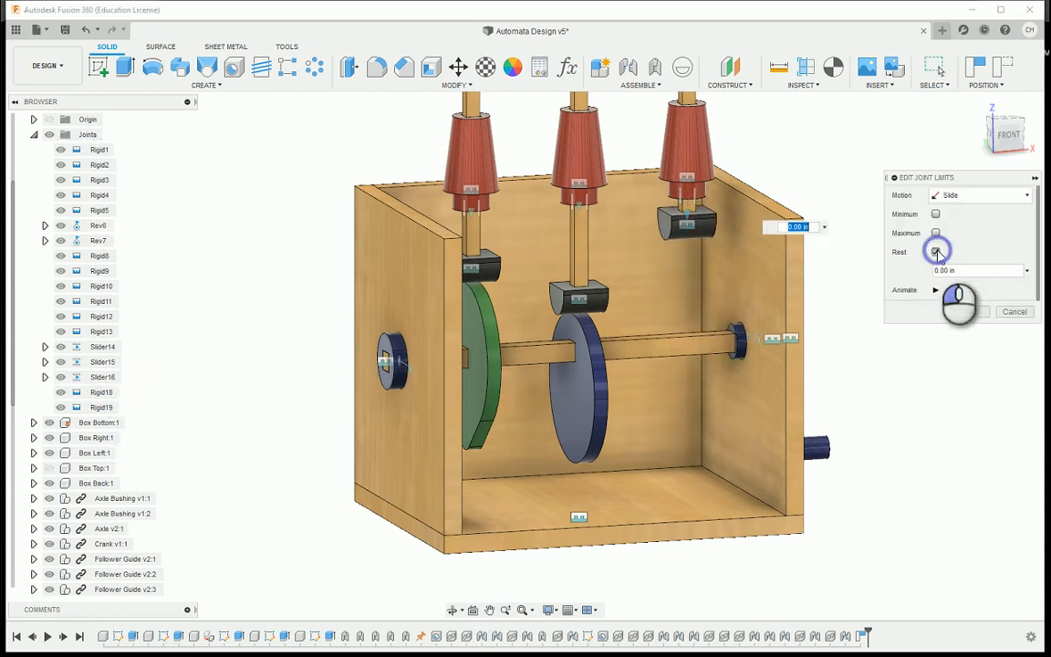
{"action": "left_click", "coordinate": [971, 313]}
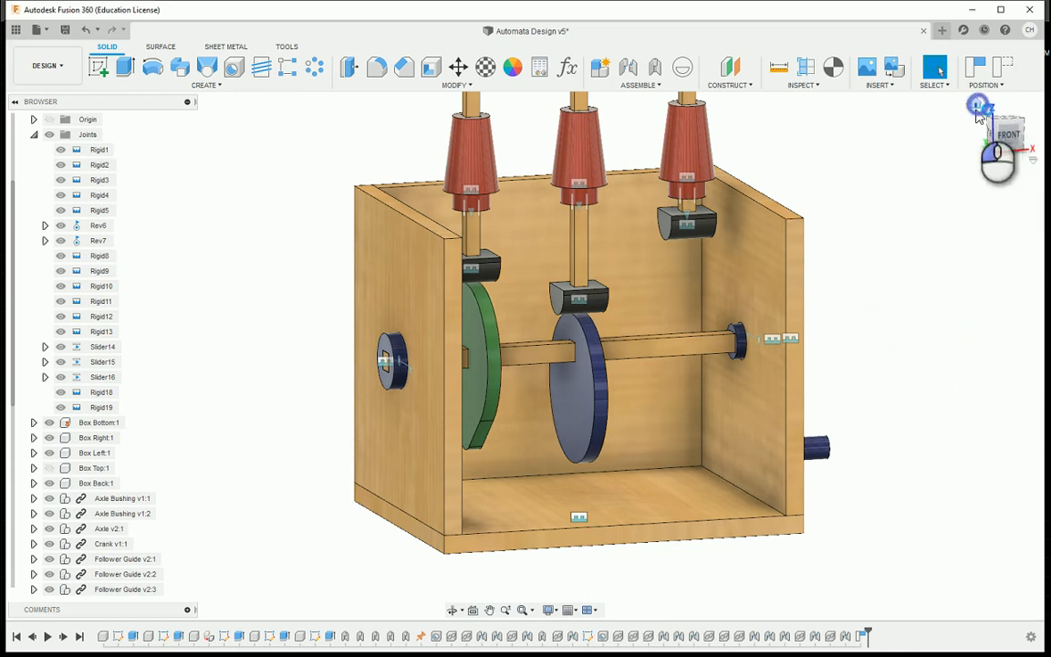
- Hide the Box Right panel to expose the mechanism in the home view
{"action": "left_click", "coordinate": [977, 106]}
{"action": "scroll", "coordinate": [727, 335], "scroll_direction": "up", "scroll_amount": 4}
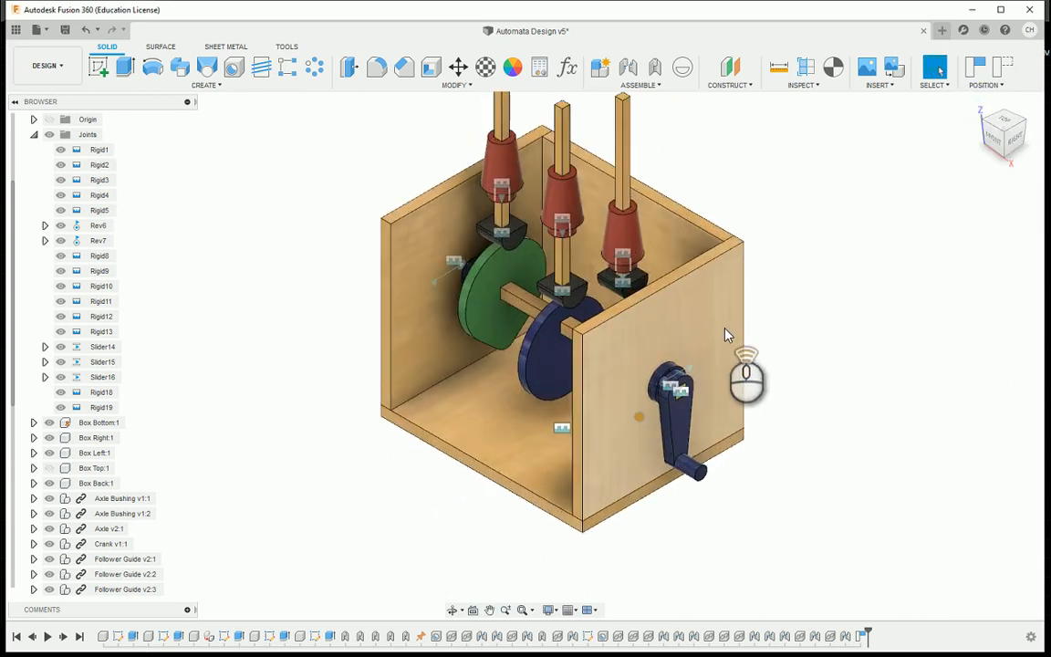
{"action": "left_click", "coordinate": [649, 310]}
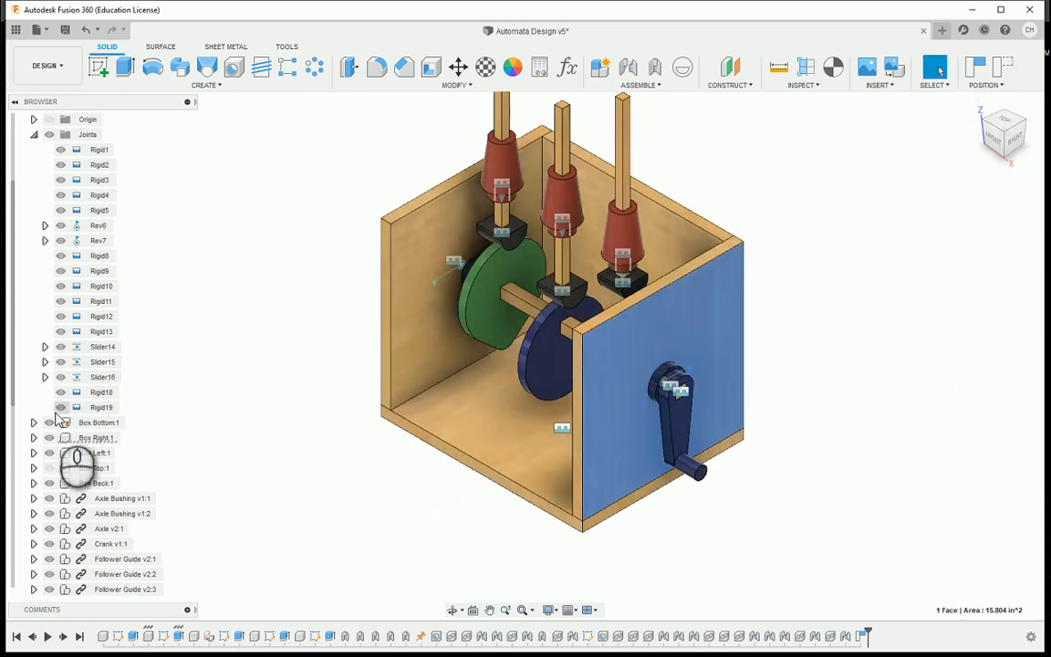
{"action": "left_click", "coordinate": [48, 439]}
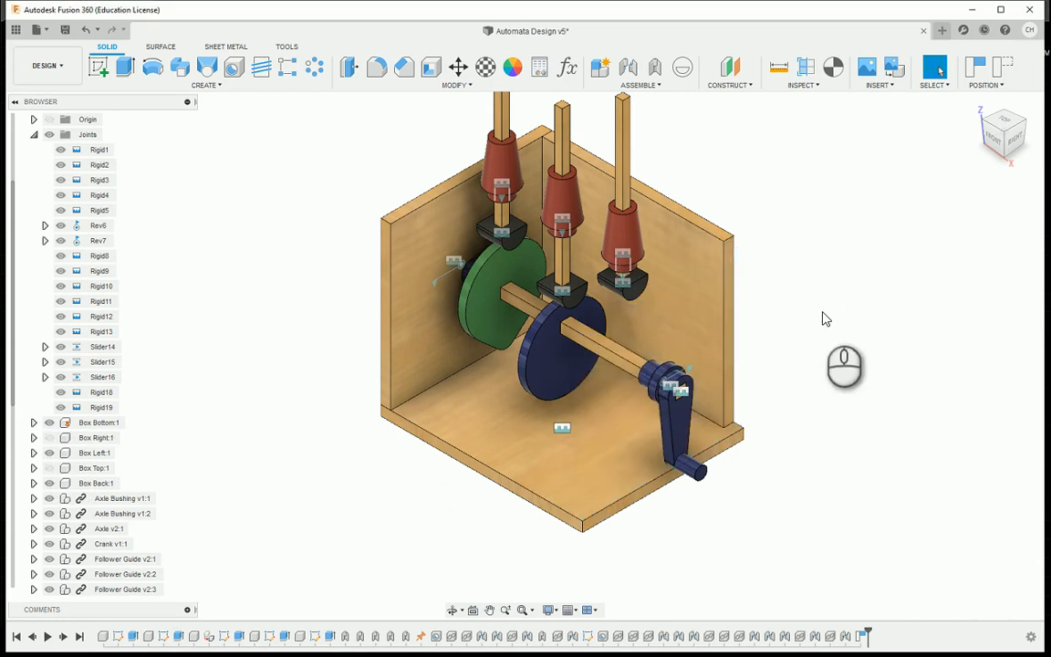
{"action": "middle_click_drag", "start_coordinate": [770, 226], "coordinate": [777, 230]}
{"action": "scroll", "coordinate": [776, 230], "scroll_direction": "up", "scroll_amount": 1}
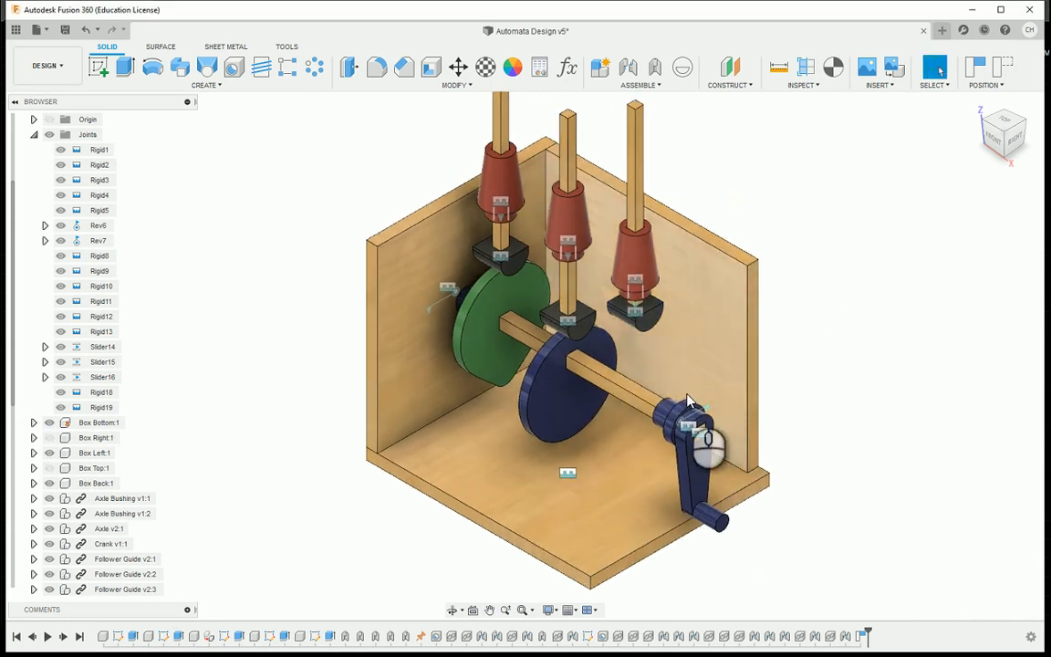
- Enable contact for all components again and turn the crank through its motion to check the pear and eccentric cams
{"action": "left_click", "coordinate": [620, 86]}
{"action": "left_click", "coordinate": [620, 222]}
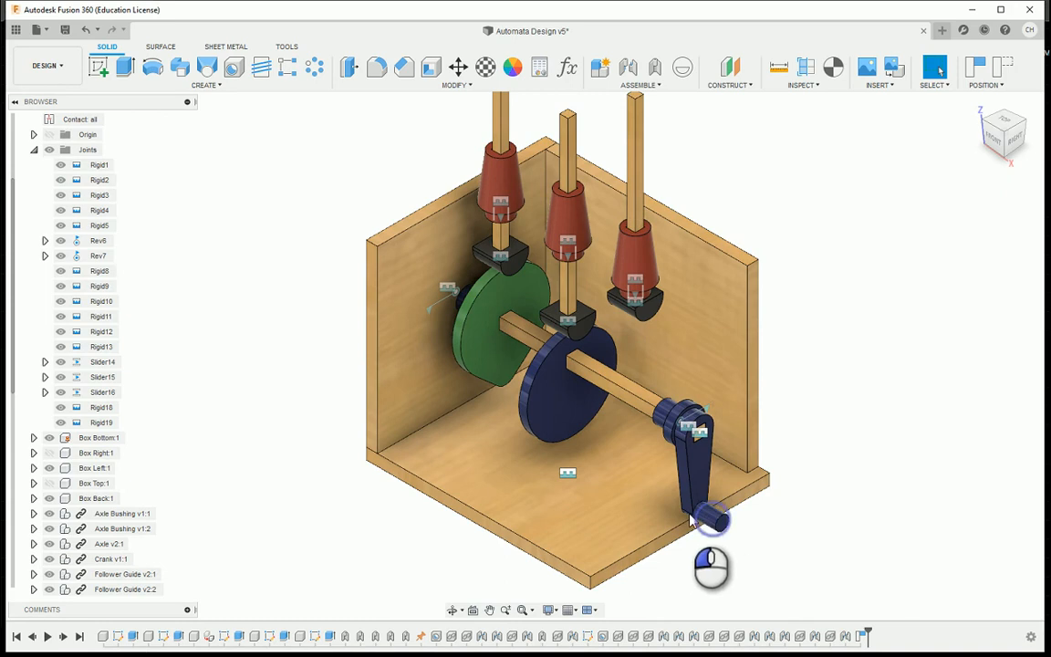
{"action": "left_click_drag", "start_coordinate": [691, 520], "coordinate": [716, 527]}
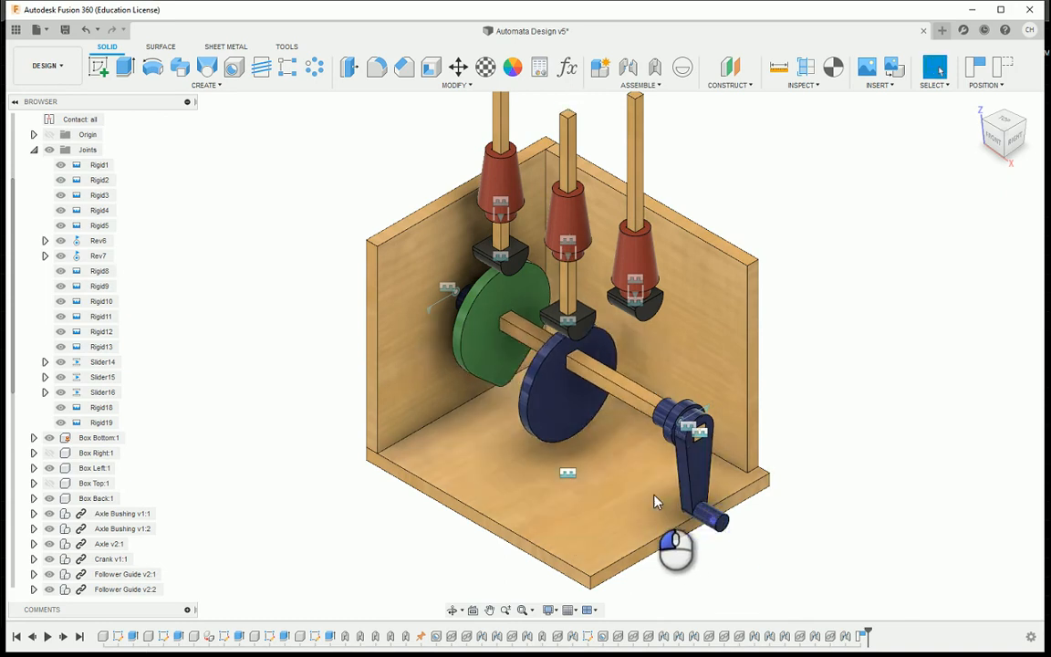
{"action": "left_click_drag", "start_coordinate": [654, 501], "coordinate": [661, 376]}
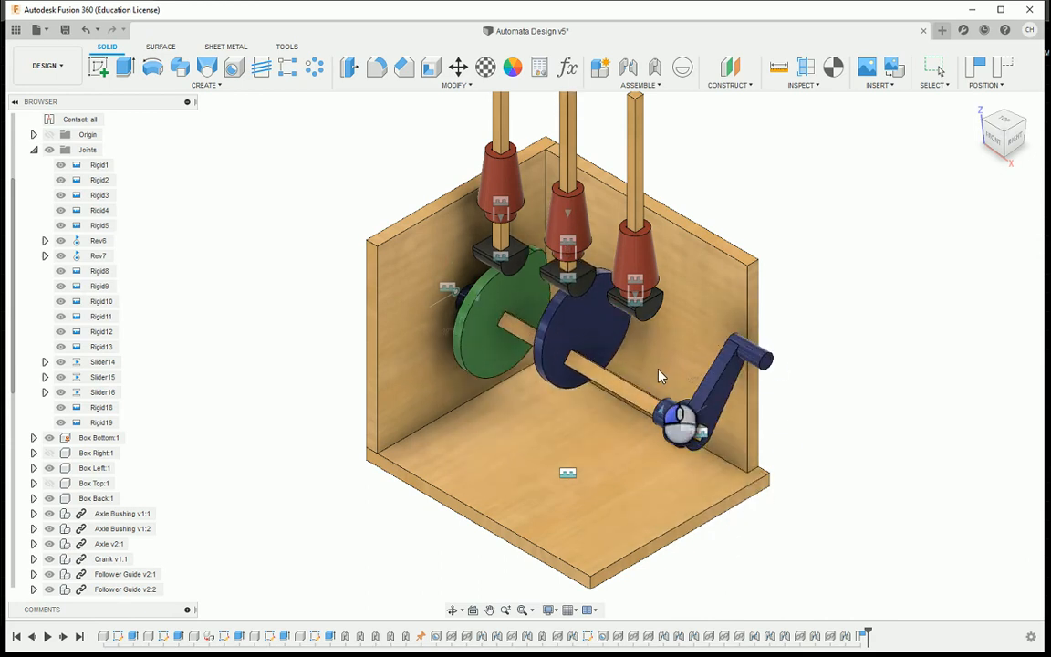
{"action": "left_click_drag", "start_coordinate": [628, 461], "coordinate": [404, 425]}
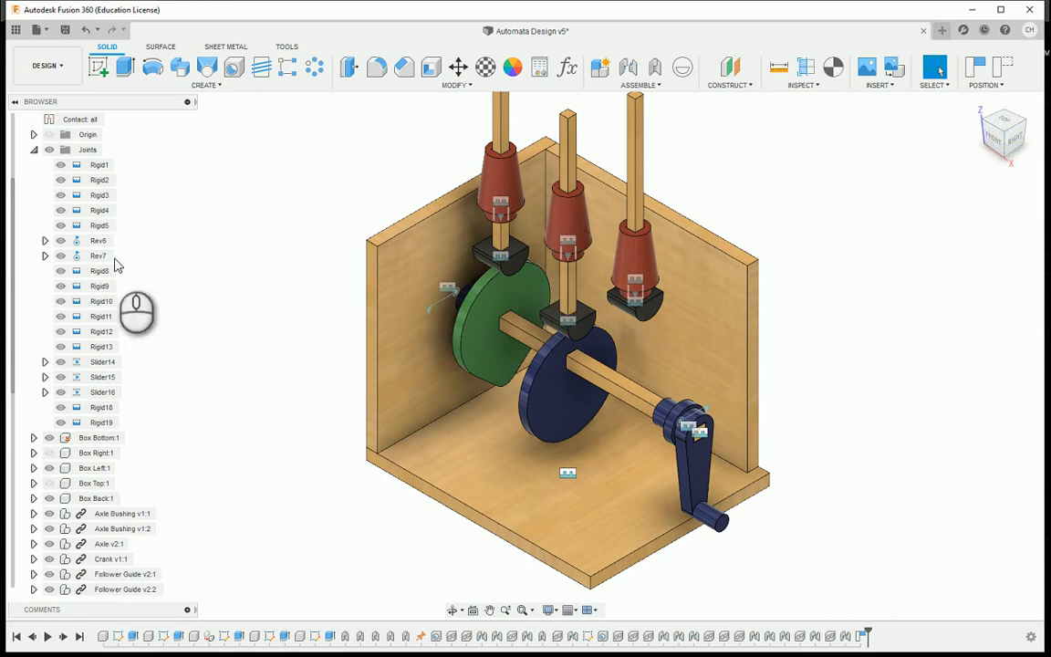
- Show the Box Top and Box Right panels again and check the complete assembly from the front and home views
{"action": "left_click", "coordinate": [49, 483]}
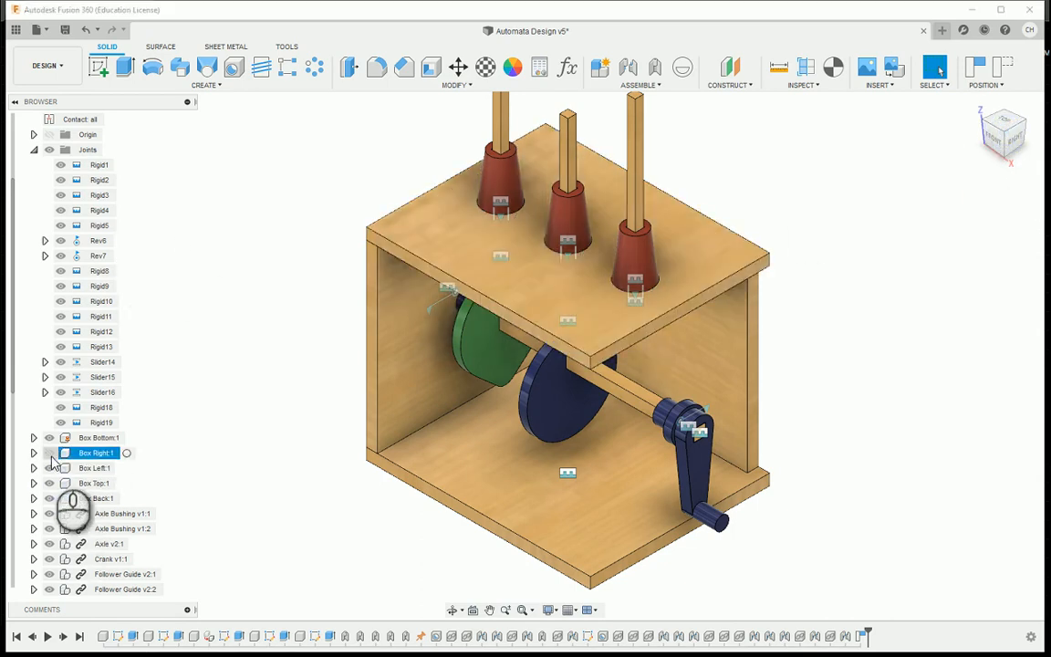
{"action": "left_click", "coordinate": [49, 453]}
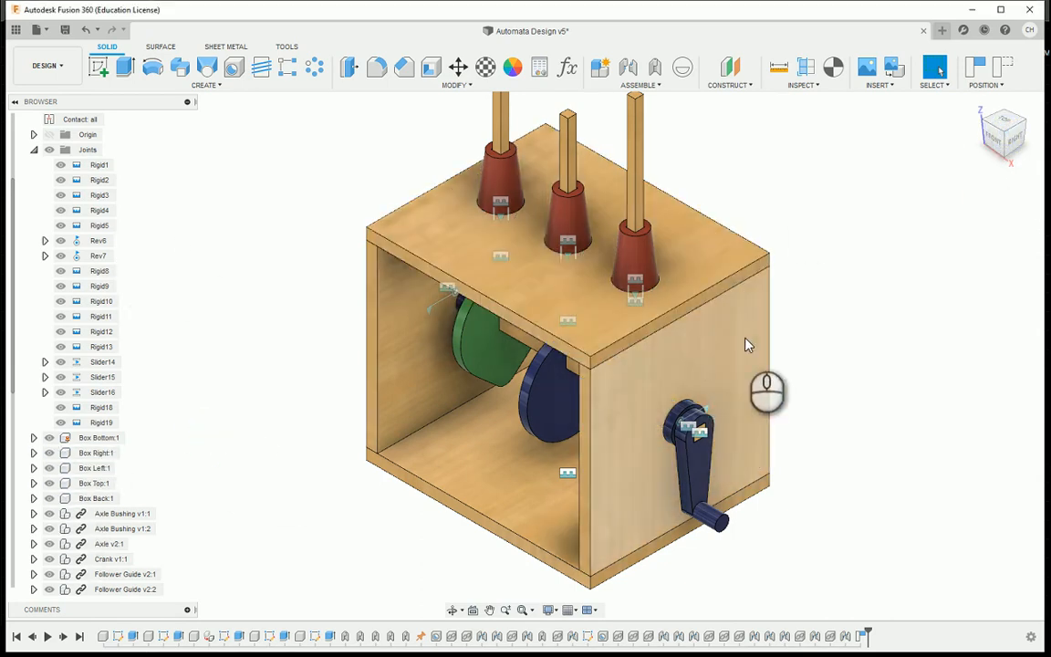
{"action": "left_click", "coordinate": [1008, 139]}
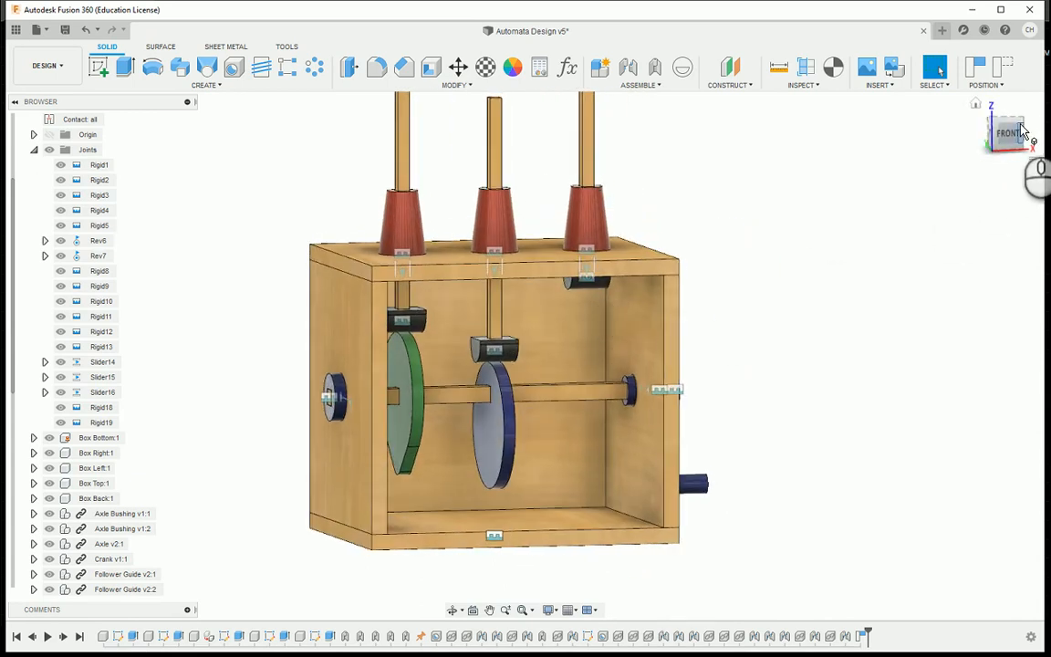
{"action": "left_click", "coordinate": [977, 105]}
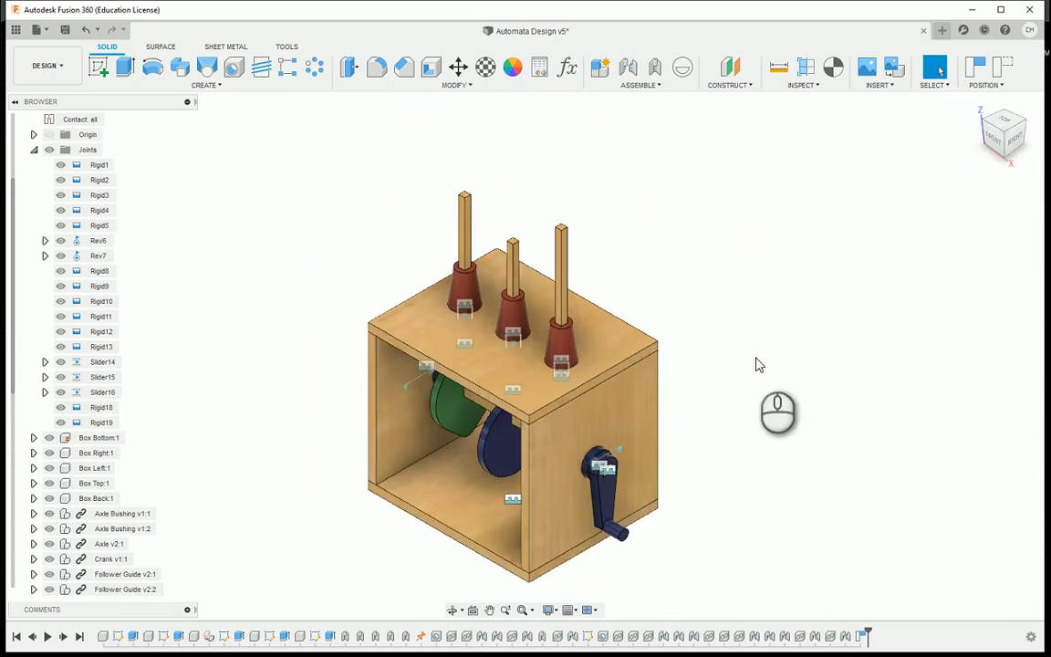